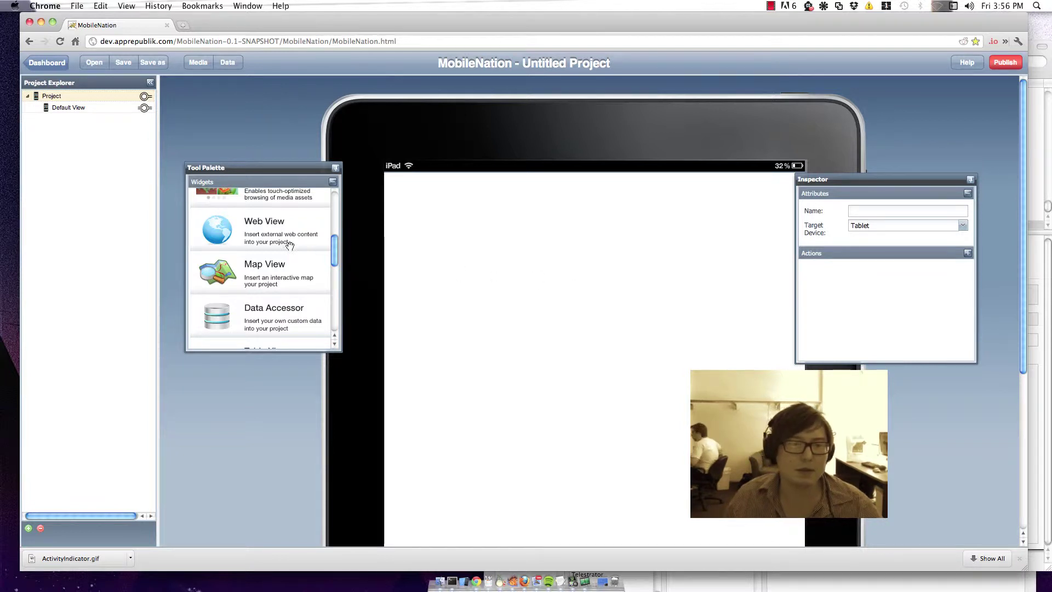
Step: Drag an Authentication widget from the Tool Palette onto the iPad's Default View
scroll(289, 246, down, 3)
scroll(289, 247, down, 3)
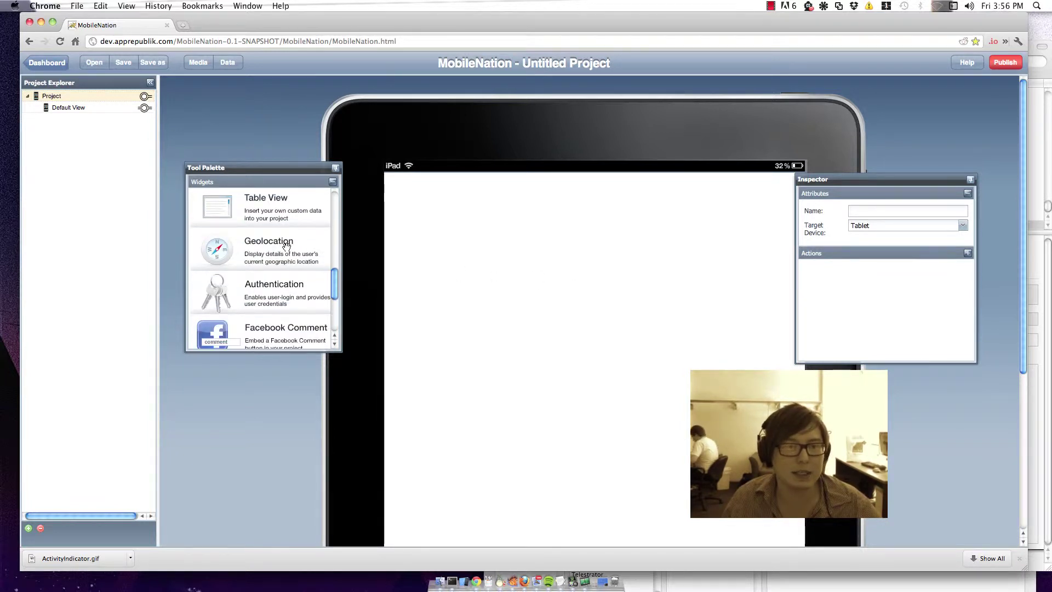
drag(218, 297, 580, 302)
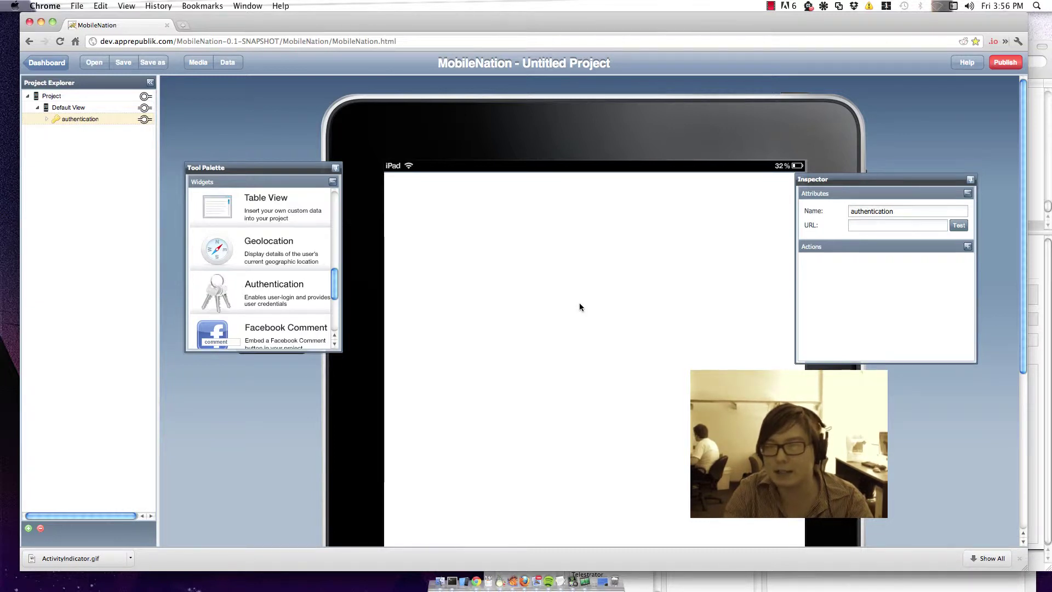
Step: Paste the LDAP server address ldap://localhost:3890 into the authentication widget's URL field
click(563, 580)
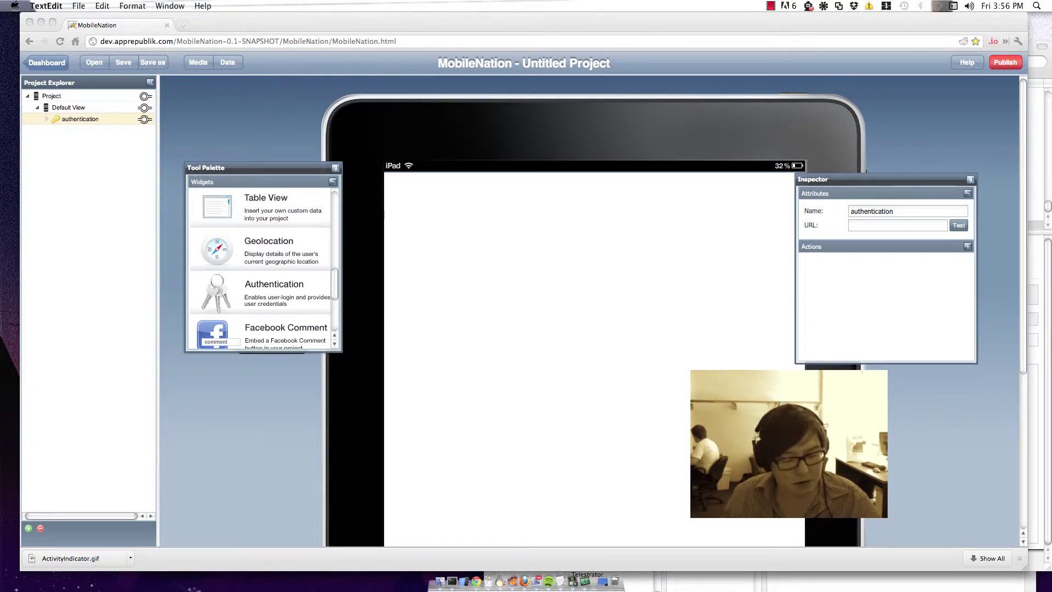
click(865, 218)
click(864, 226)
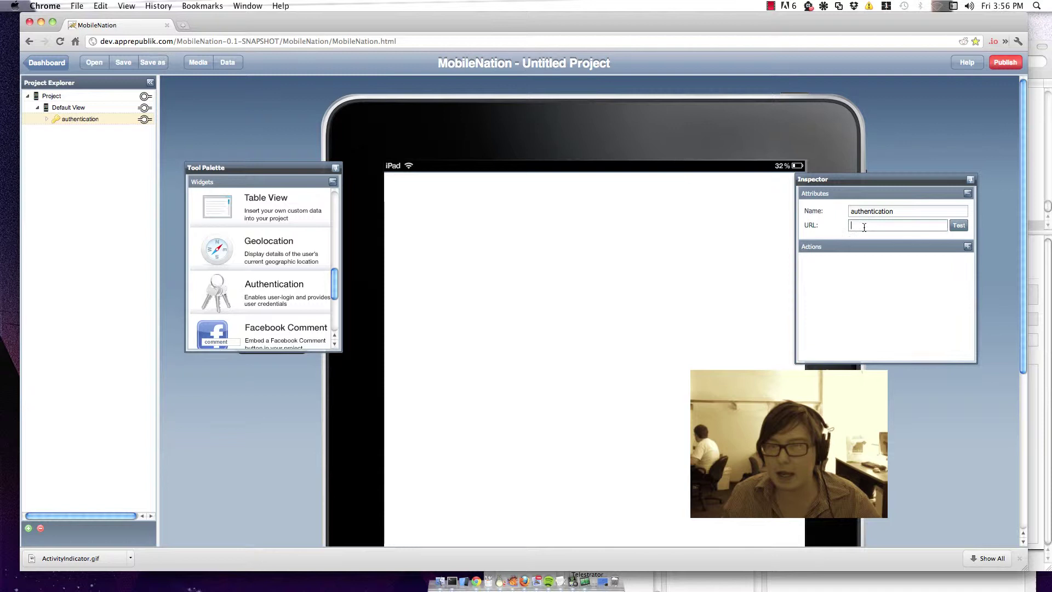
key(super+v)
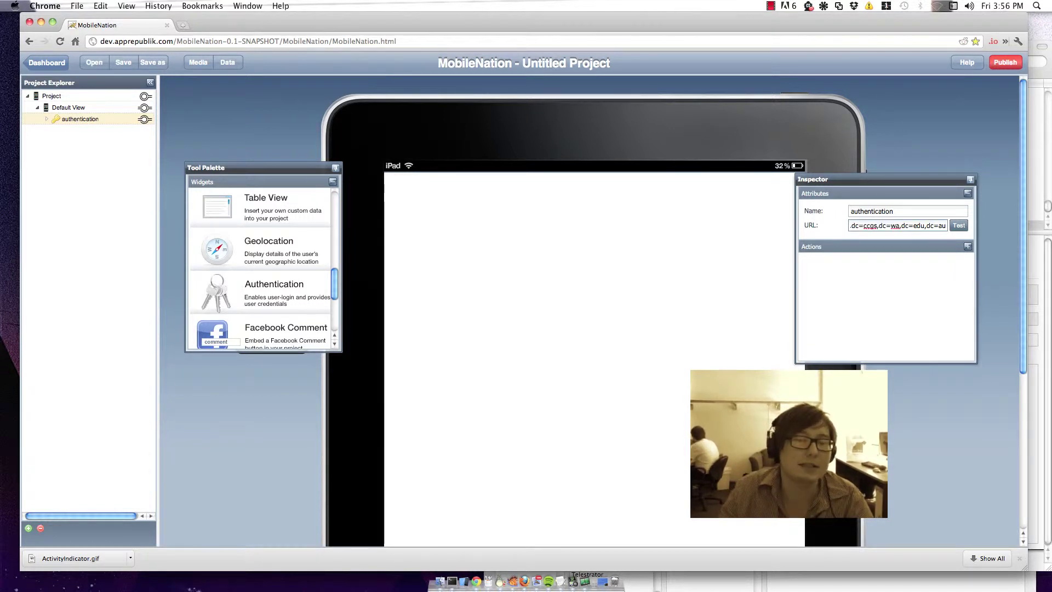
Step: Run a test login against the LDAP server with a test username and password, confirming success
click(959, 228)
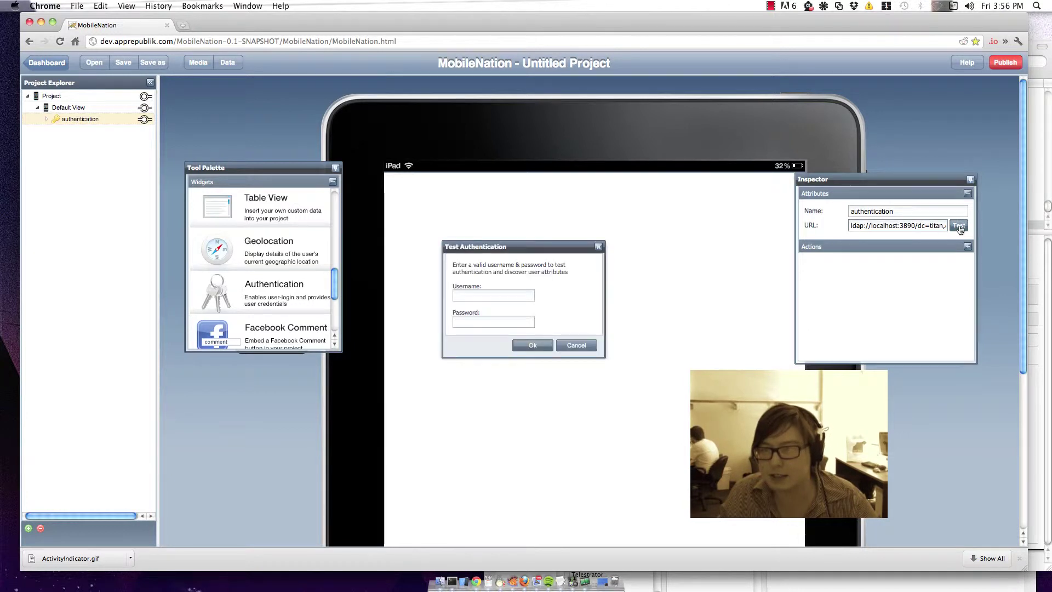
click(501, 295)
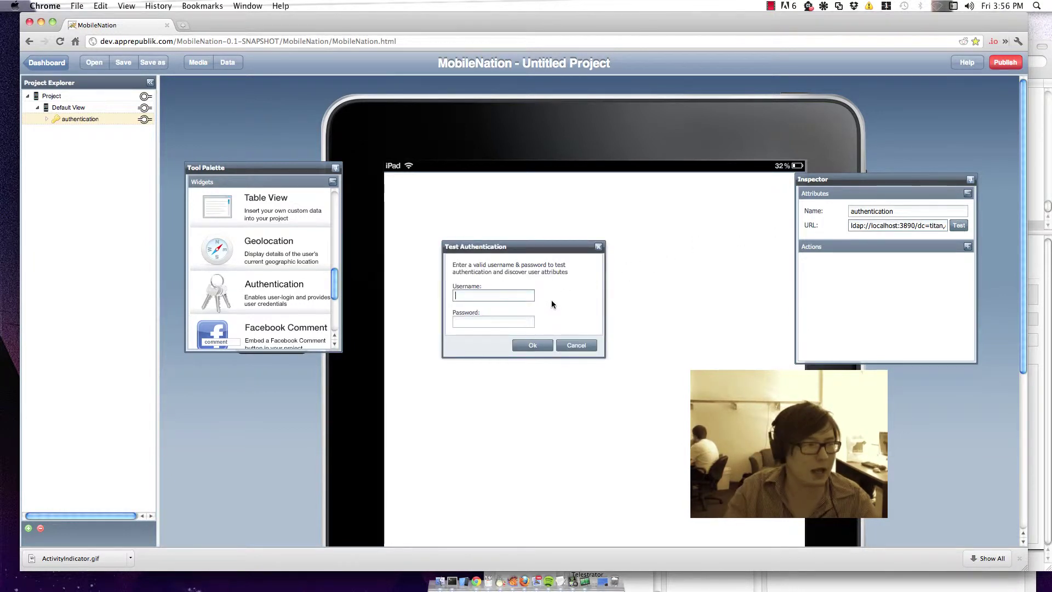
text(107)
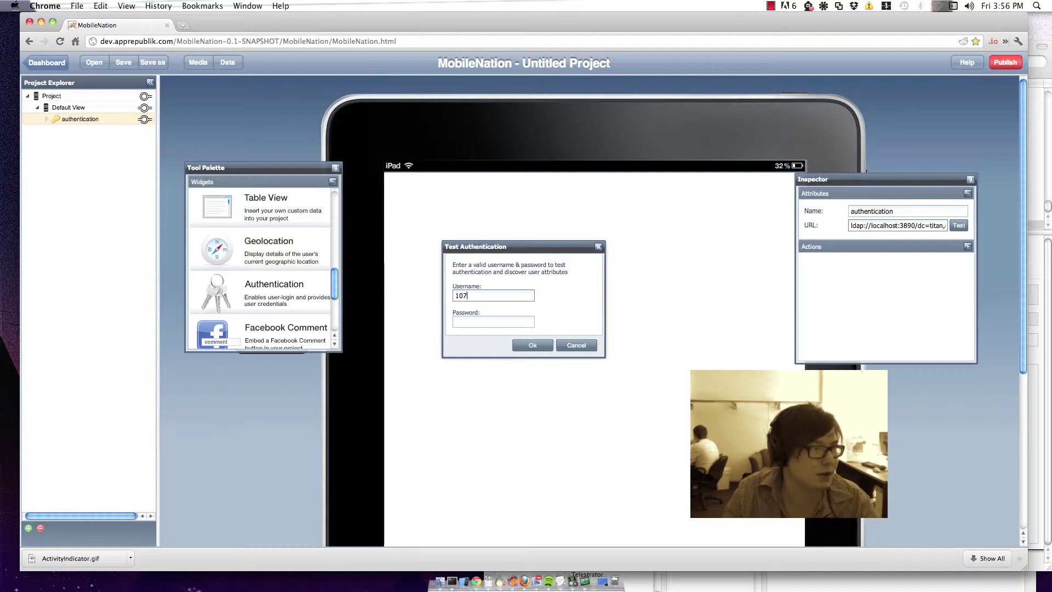
text(3)
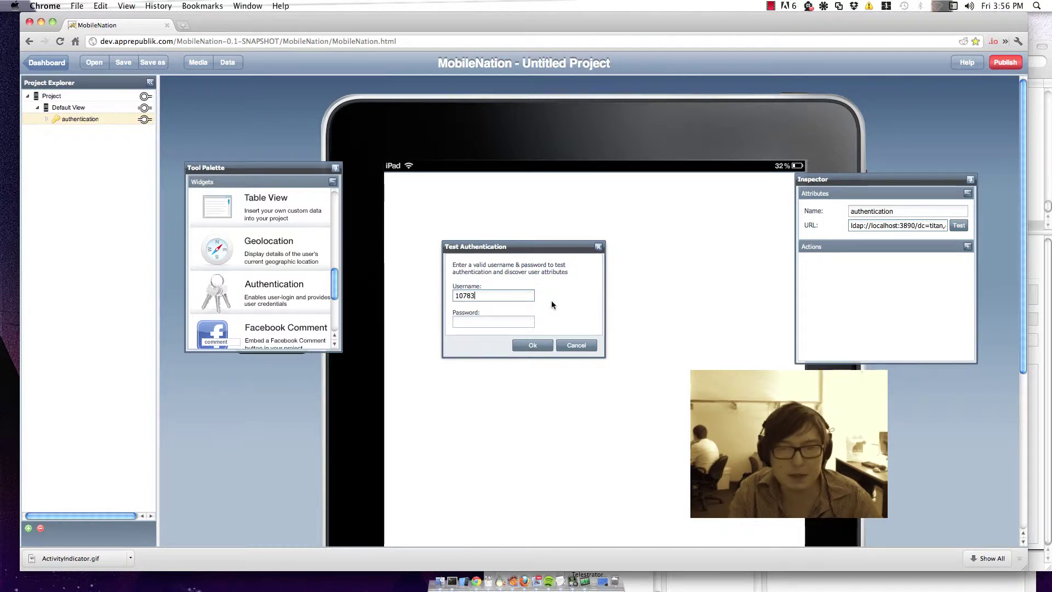
key(Tab)
text(password)
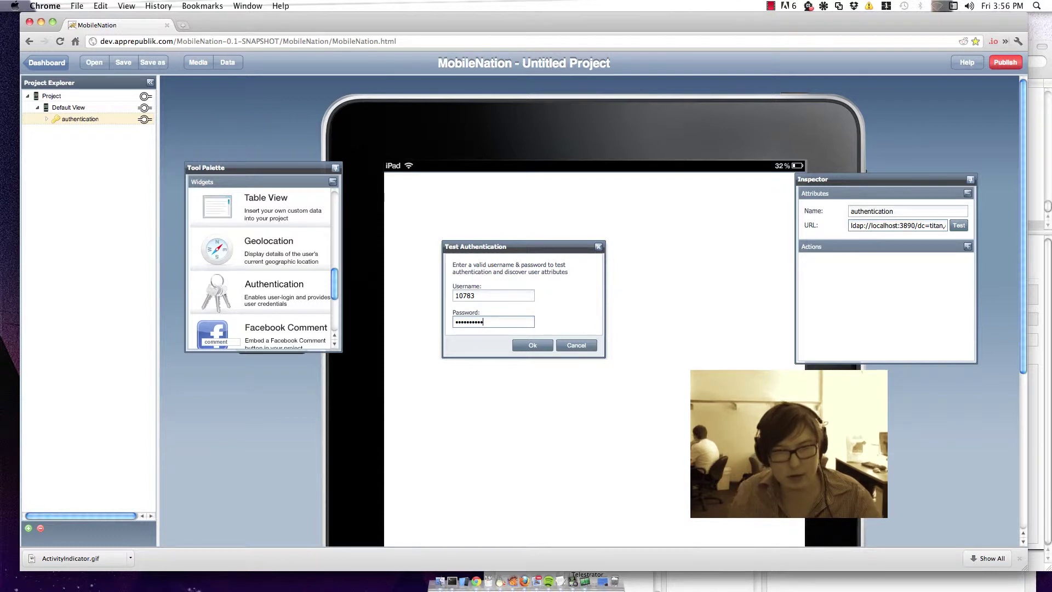
click(531, 347)
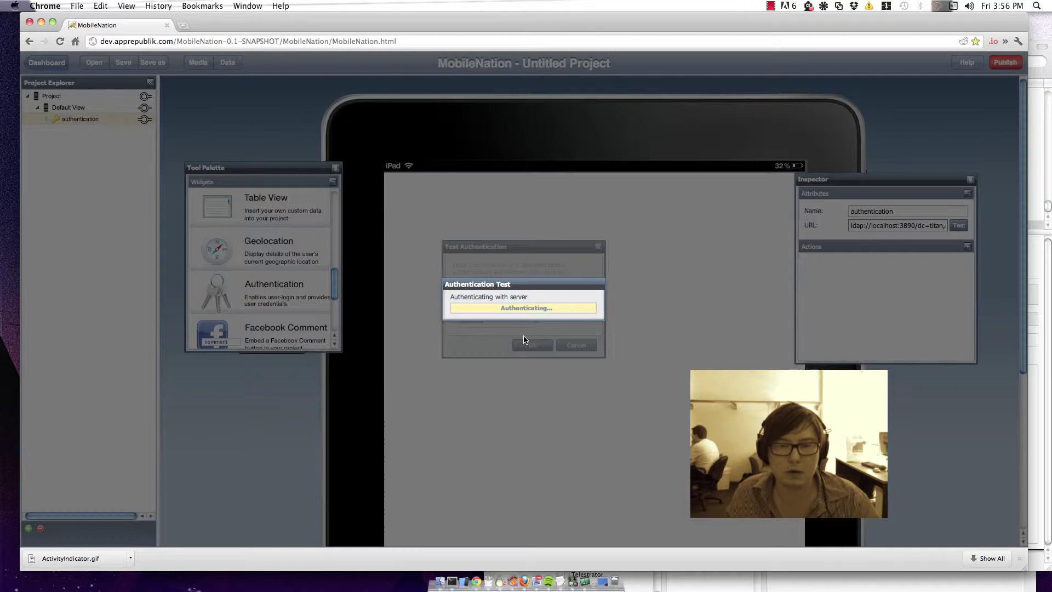
click(522, 315)
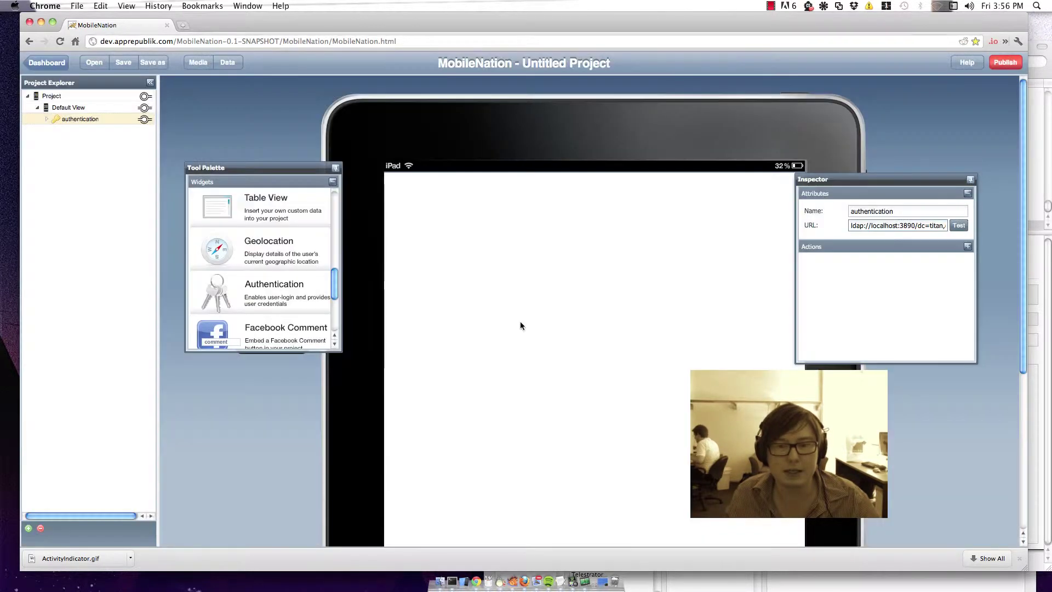
Step: Expand authentication and its User Attributes to list LDAP fields like cn, givenName, mail, uid
click(47, 117)
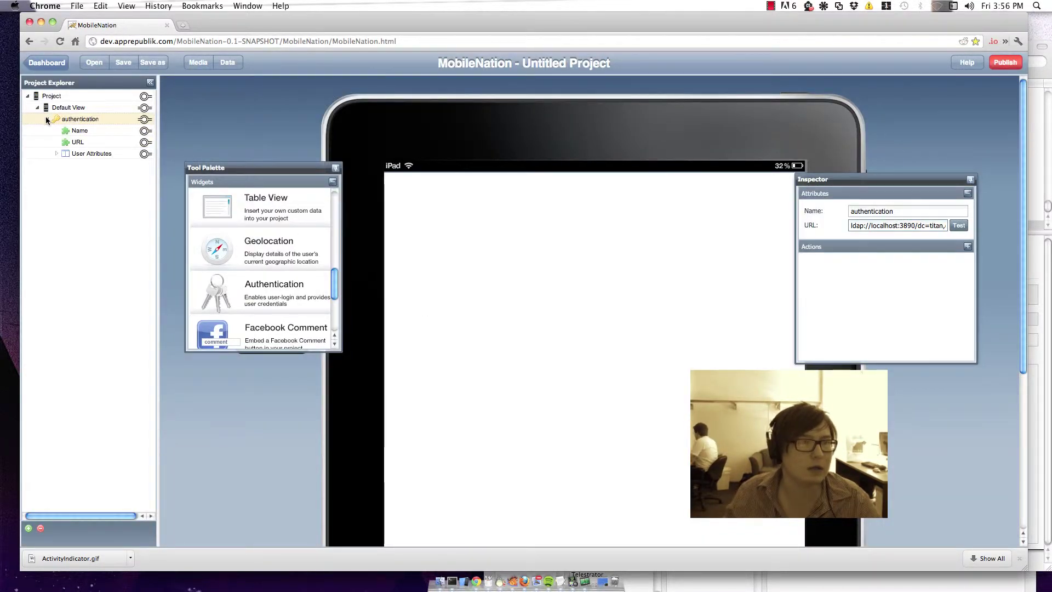
click(57, 154)
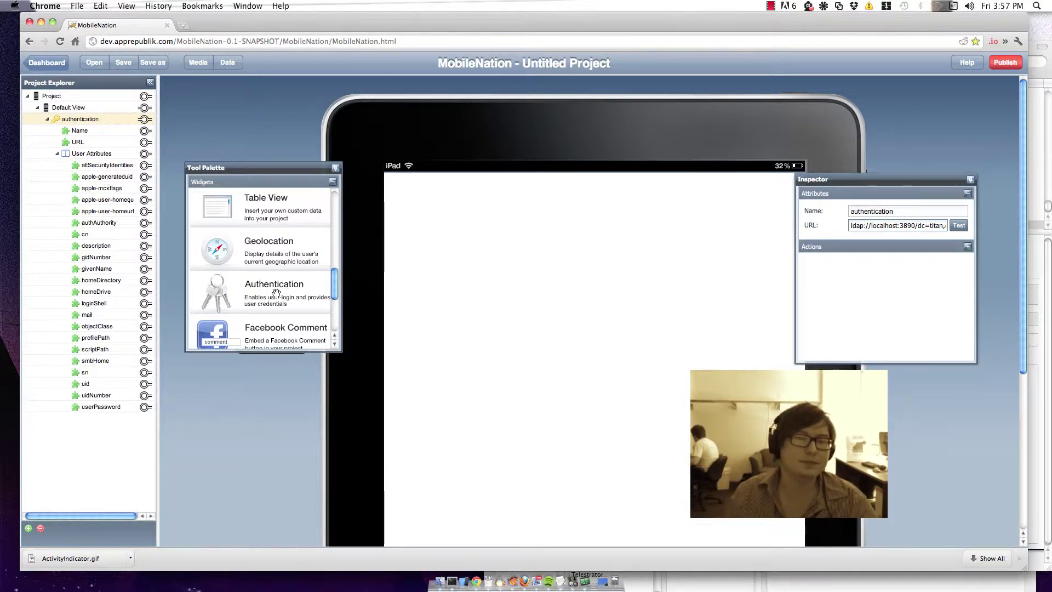
scroll(269, 277, up, 3)
scroll(268, 278, up, 3)
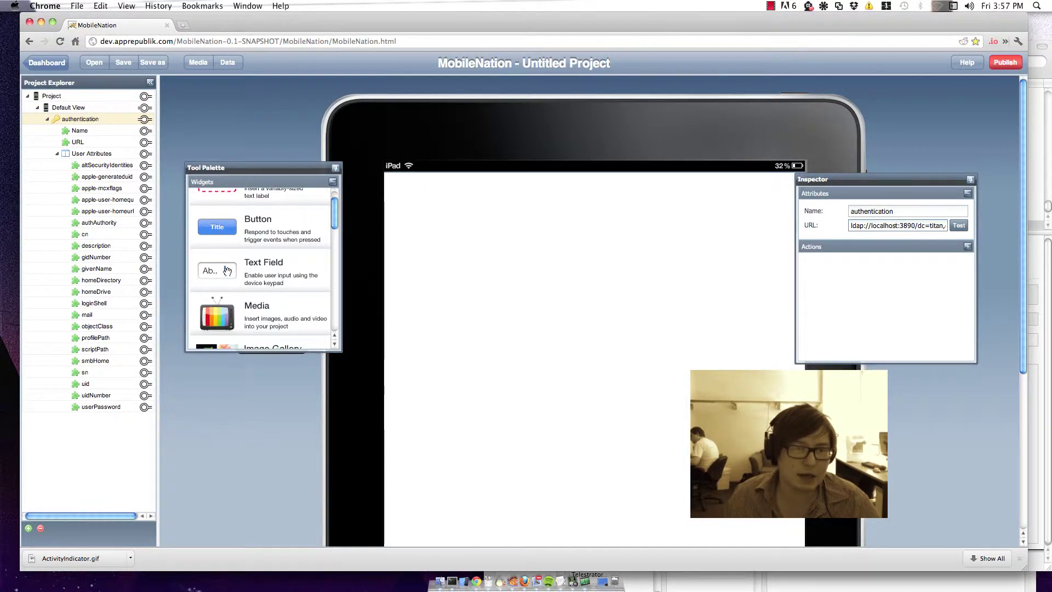
Step: Add a text field named 'username field' with placeholder 'username', plus a second text field below it
drag(226, 272, 649, 315)
double_click(900, 213)
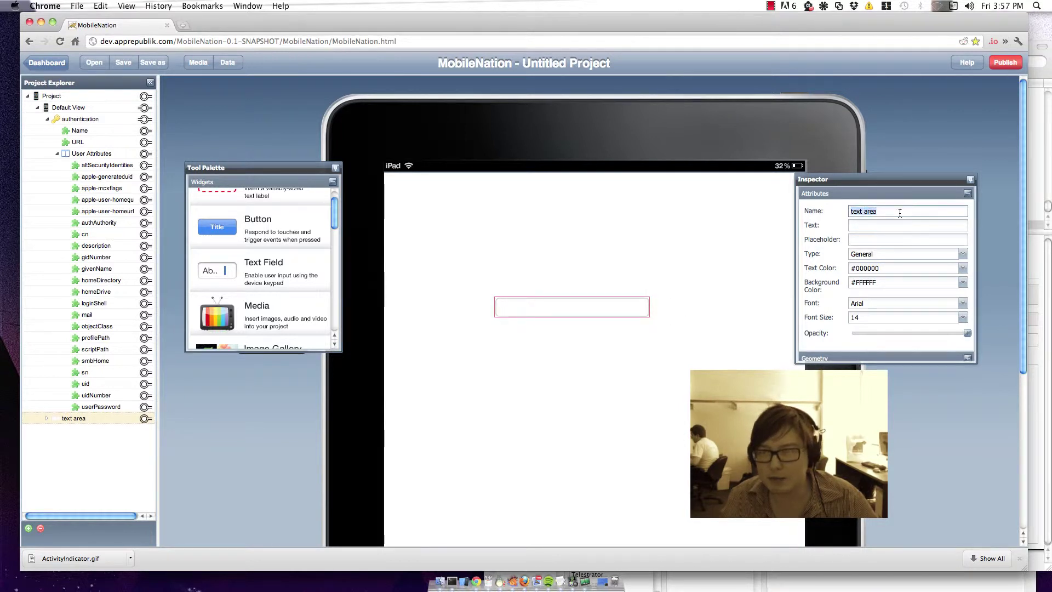
text(usern)
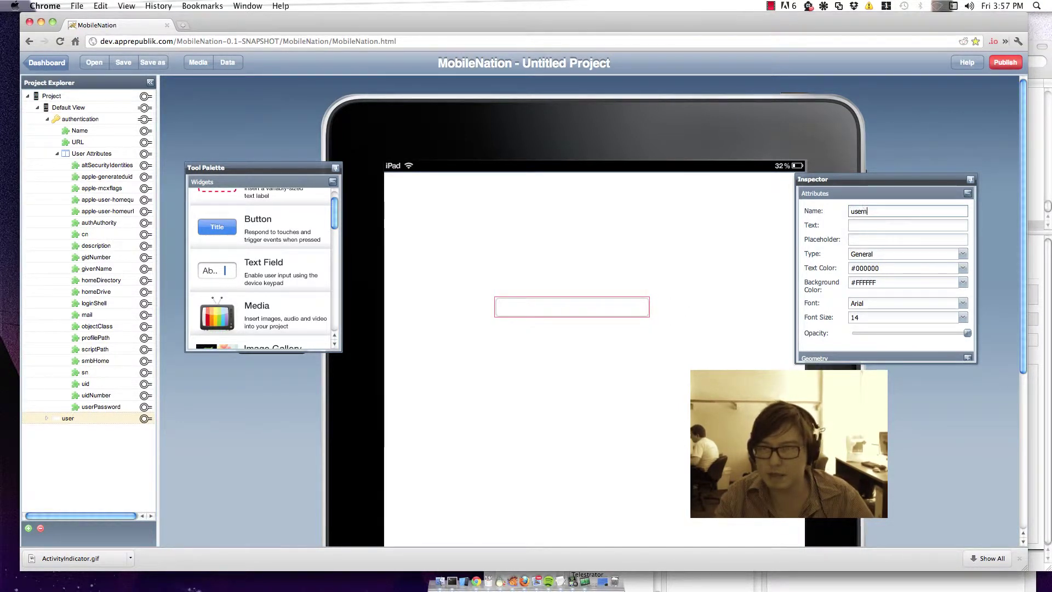
text(ame field)
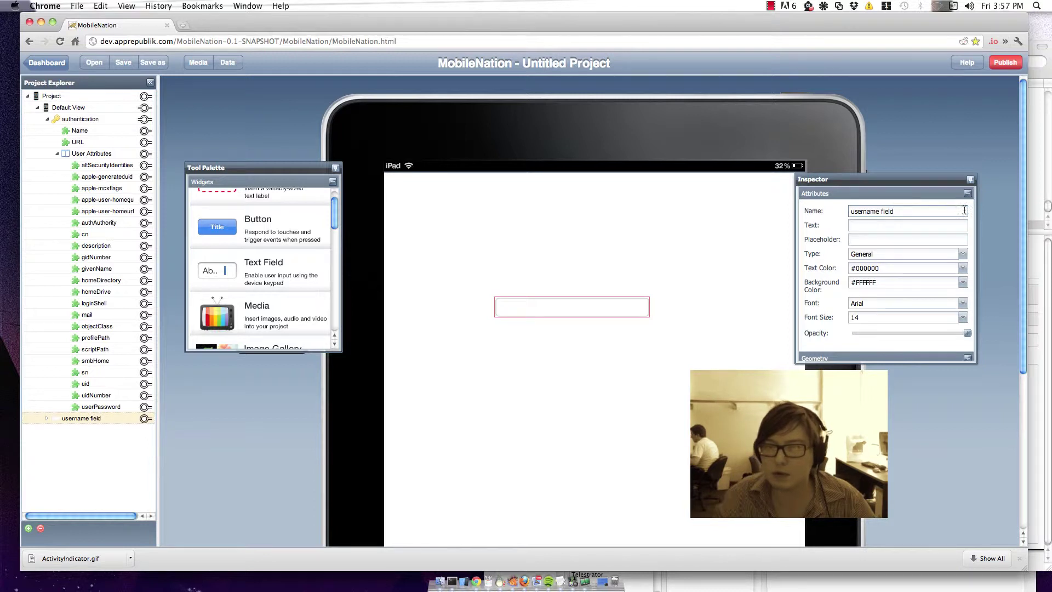
click(912, 239)
text(username)
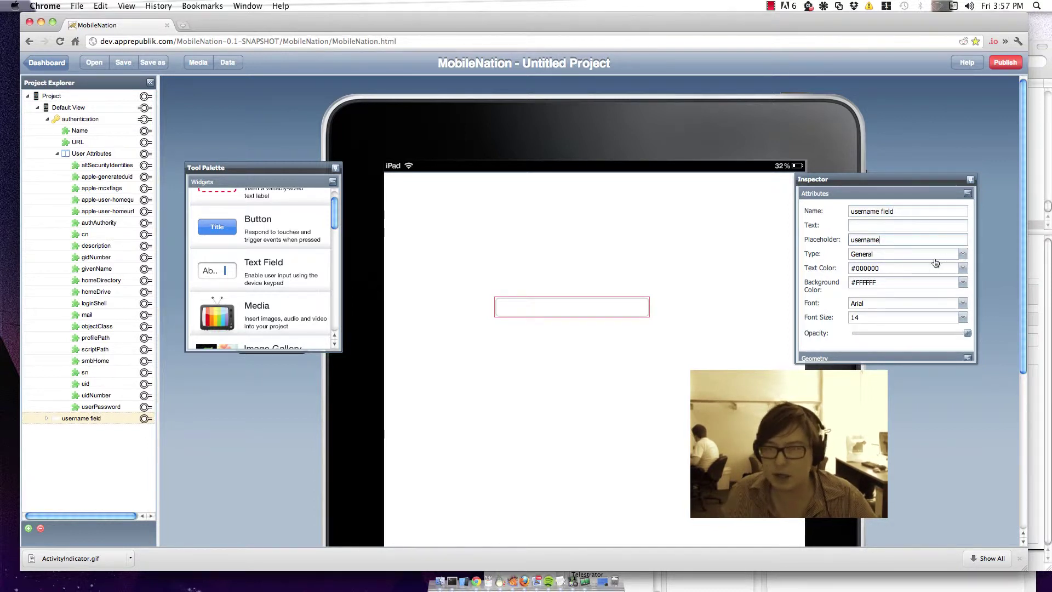
drag(625, 305, 645, 314)
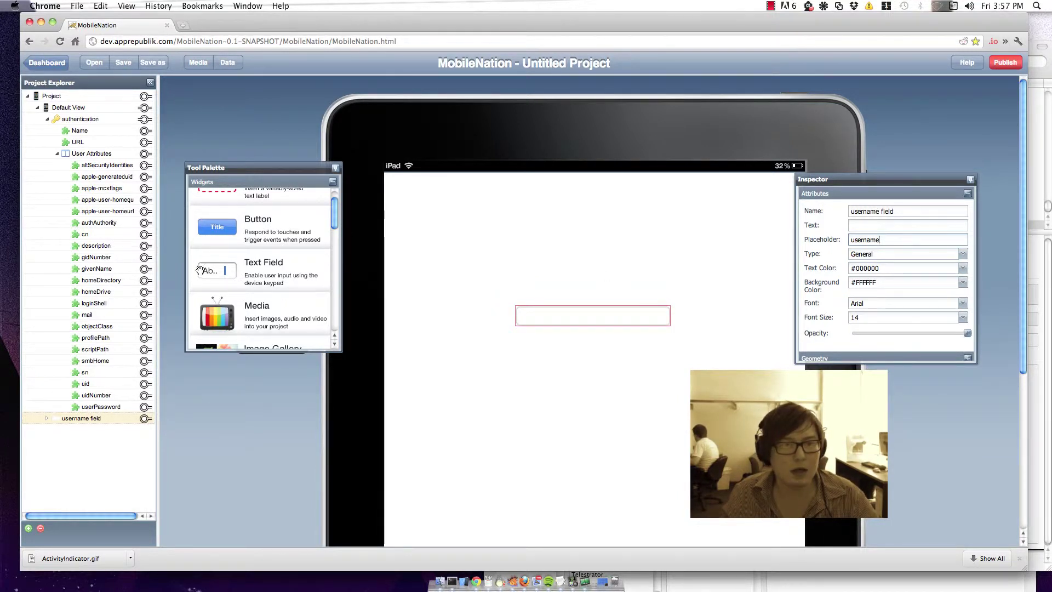
drag(216, 268, 669, 355)
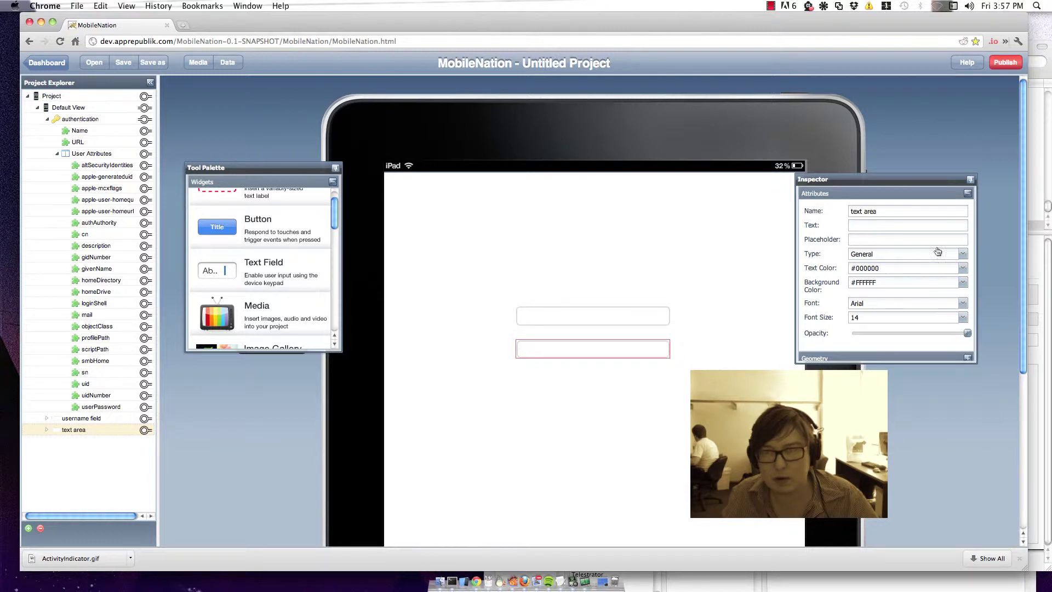
Step: Name the second field 'password field', clear its Text, set placeholder 'password' and type Password
drag(885, 211, 820, 211)
text(pas)
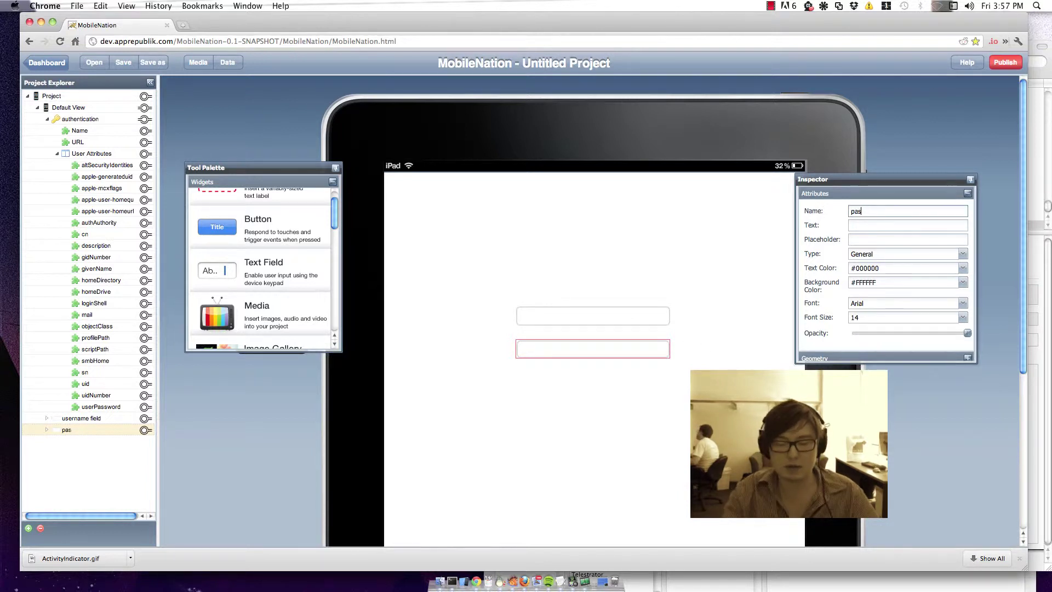
text(sword field)
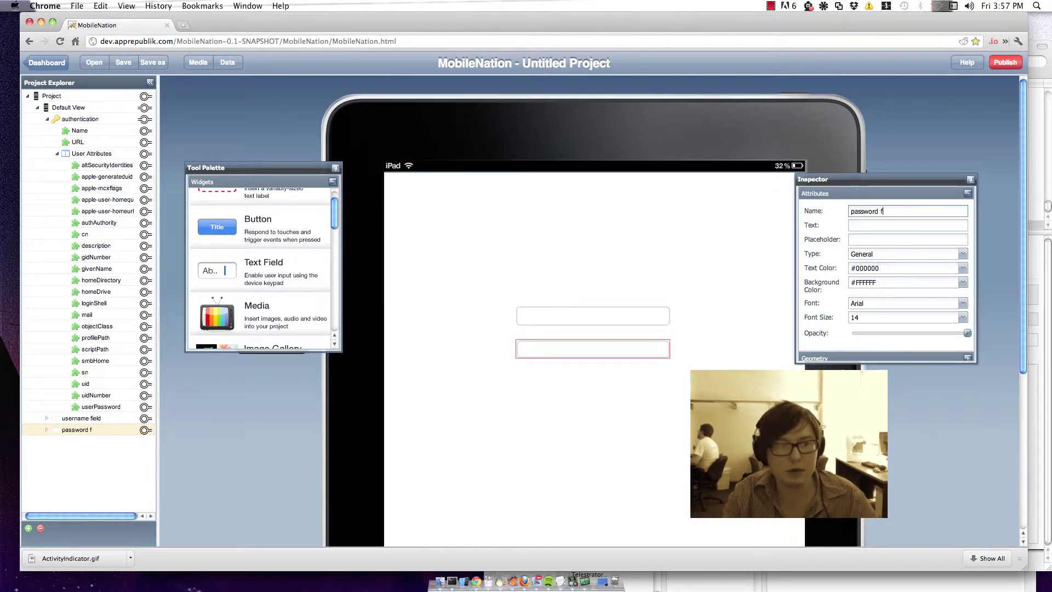
click(871, 229)
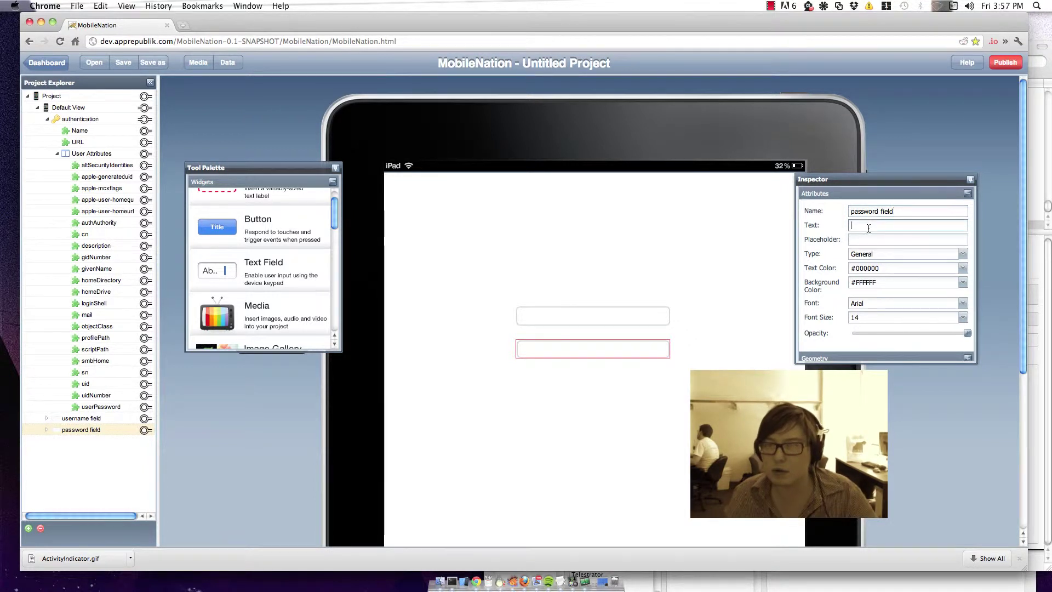
text(password)
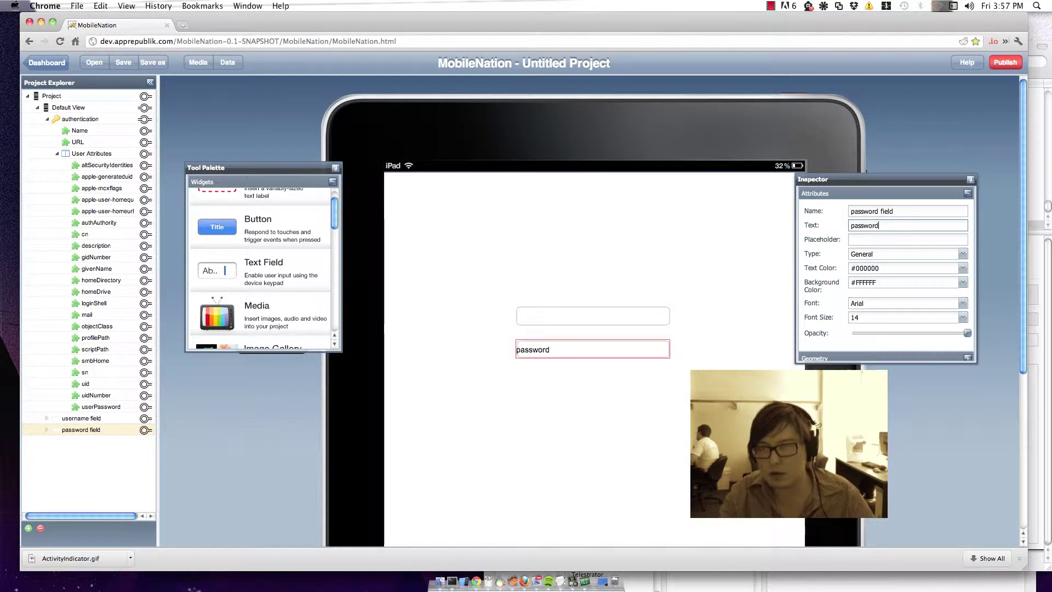
key(super+a)
key(BackSpace)
click(883, 239)
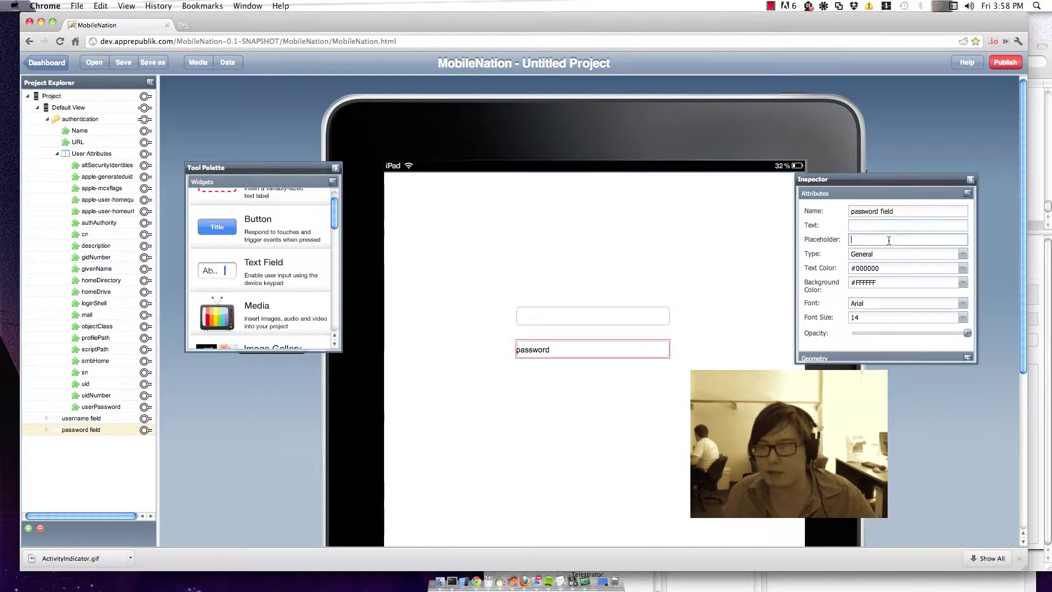
text(password)
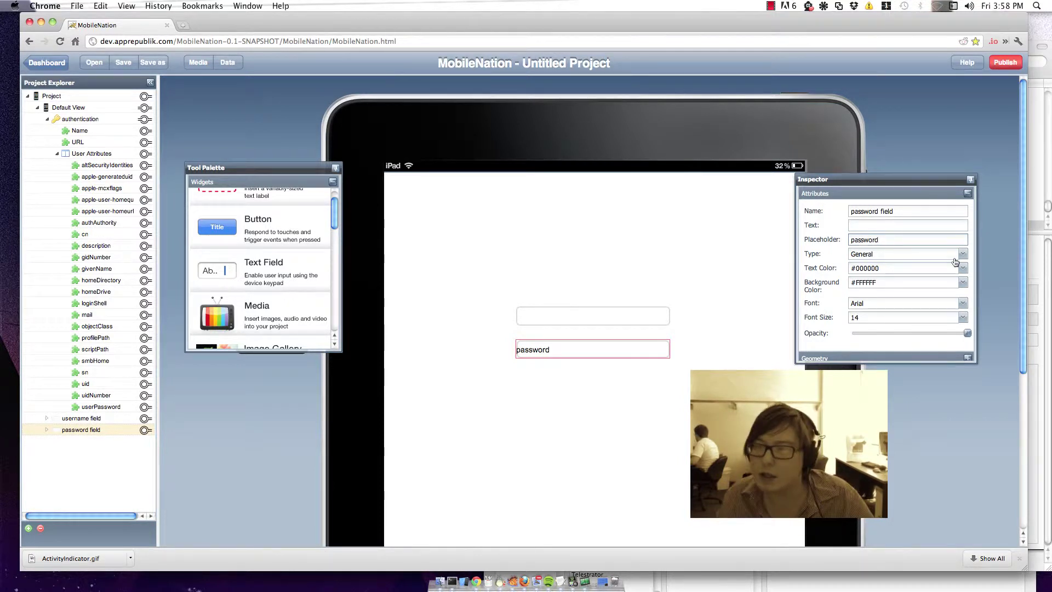
click(957, 257)
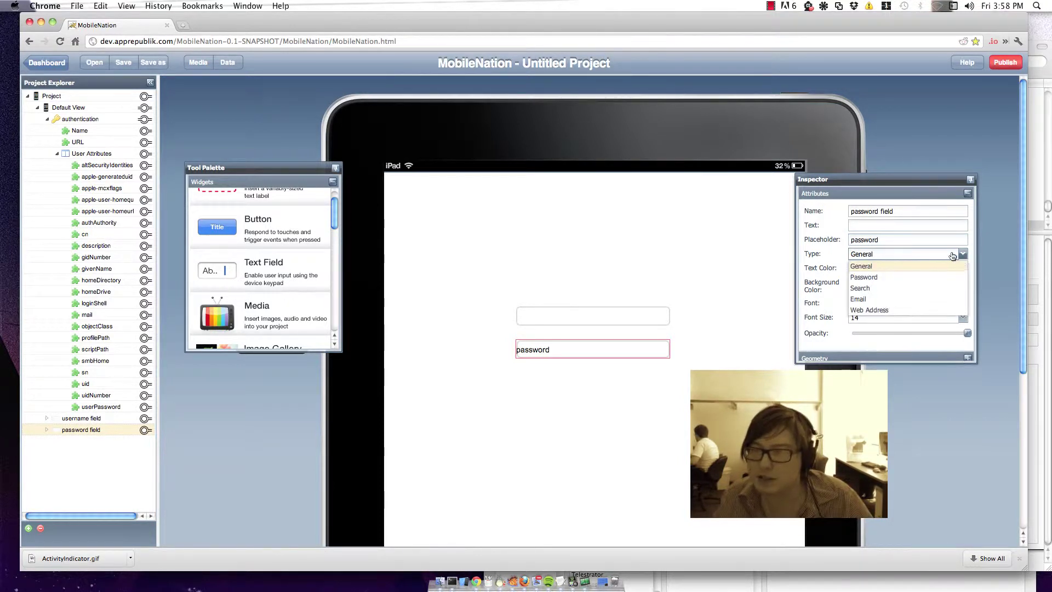
click(894, 283)
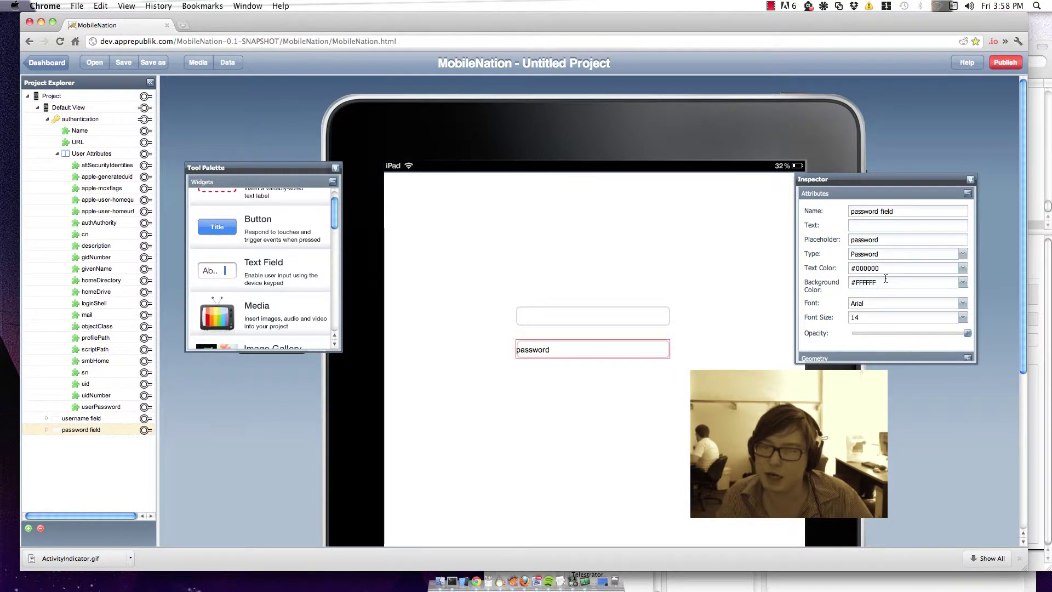
click(874, 230)
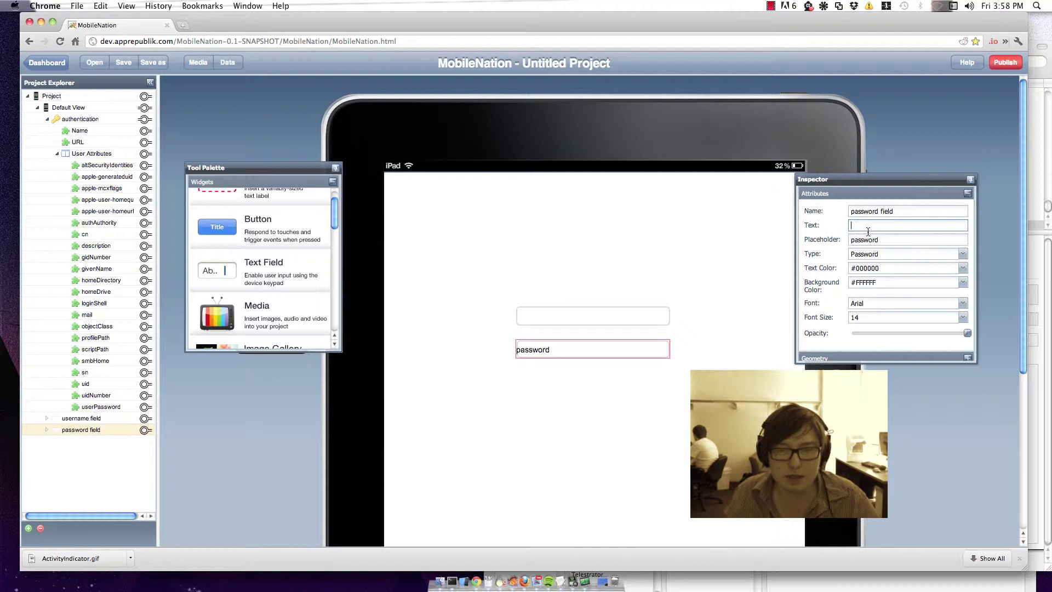
Step: Add a button below the text fields, caption it 'Login', and show its Actions
drag(238, 218, 665, 401)
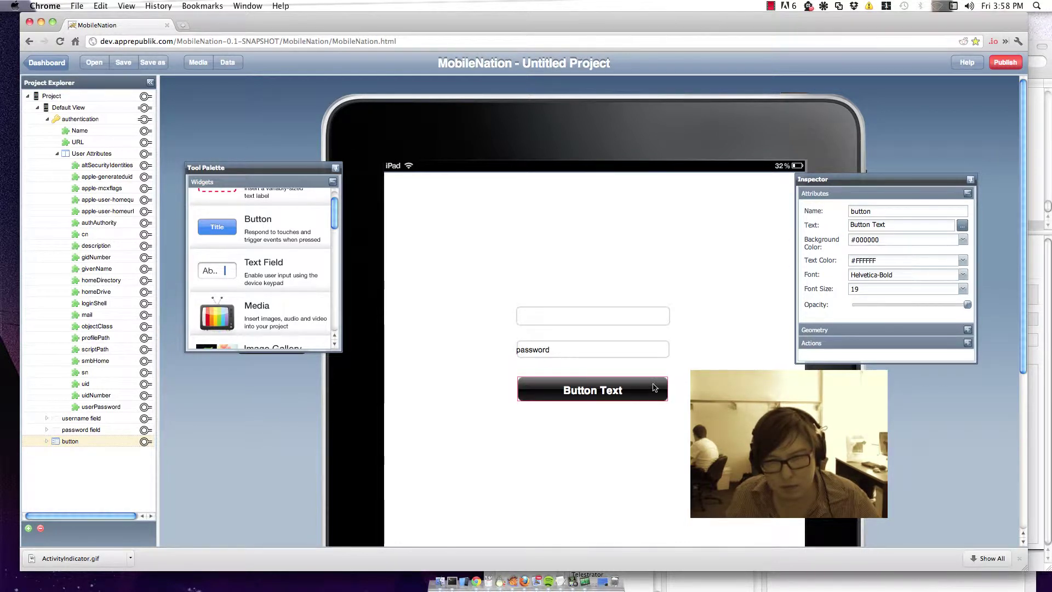
double_click(600, 388)
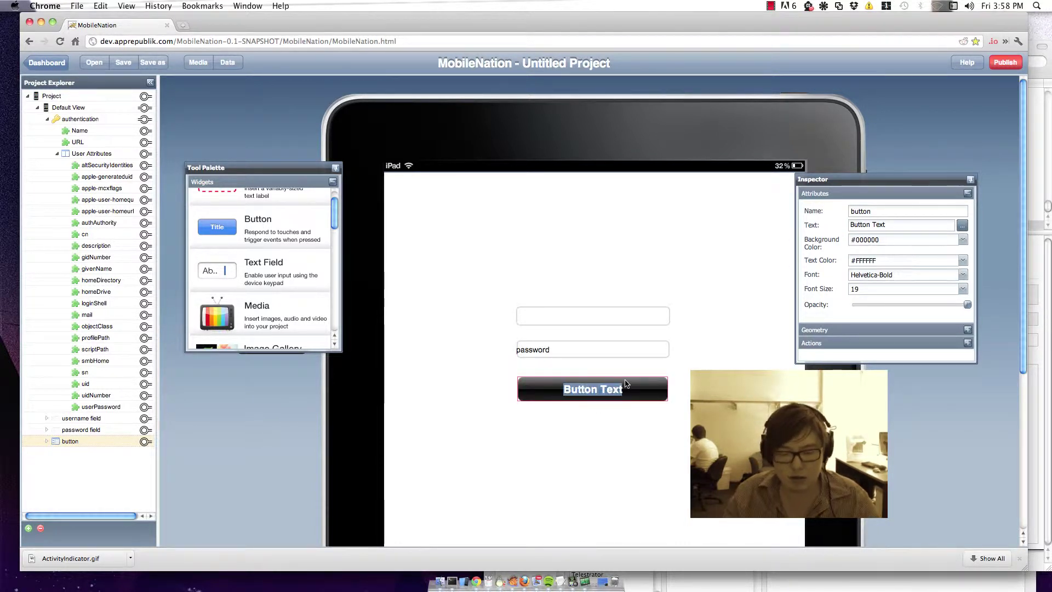
text(Login)
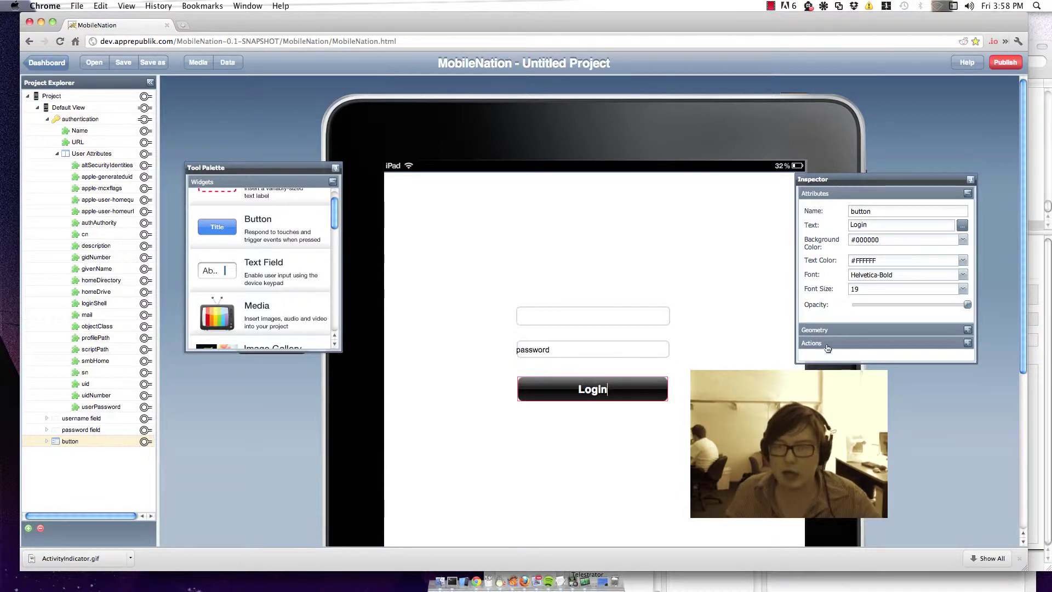
click(826, 343)
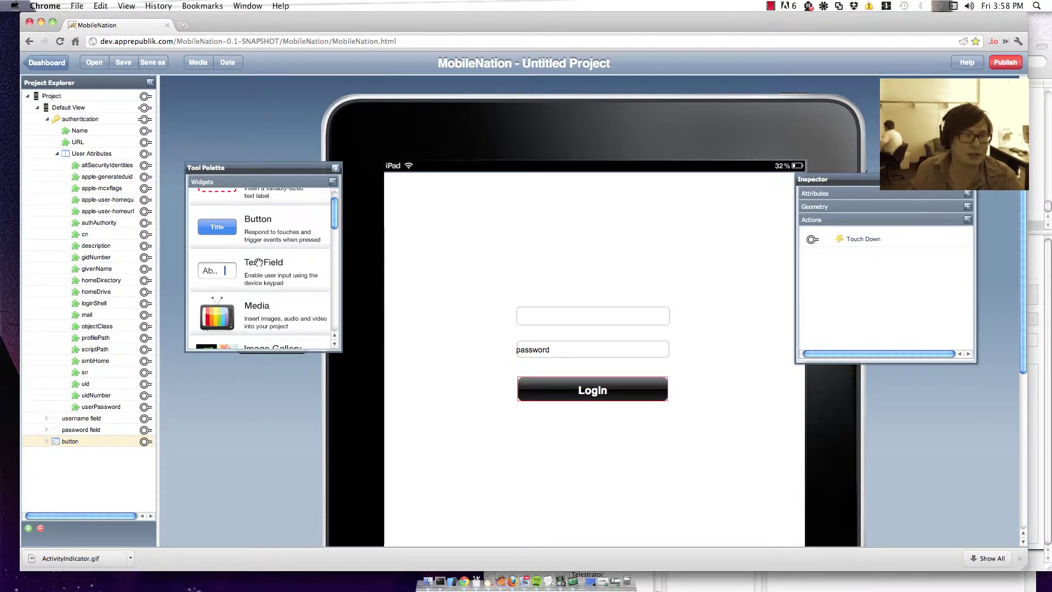
scroll(268, 267, up, 1)
Step: Add a widened label under the Login button reading 'Status:' and rename it 'status text'
drag(209, 211, 535, 436)
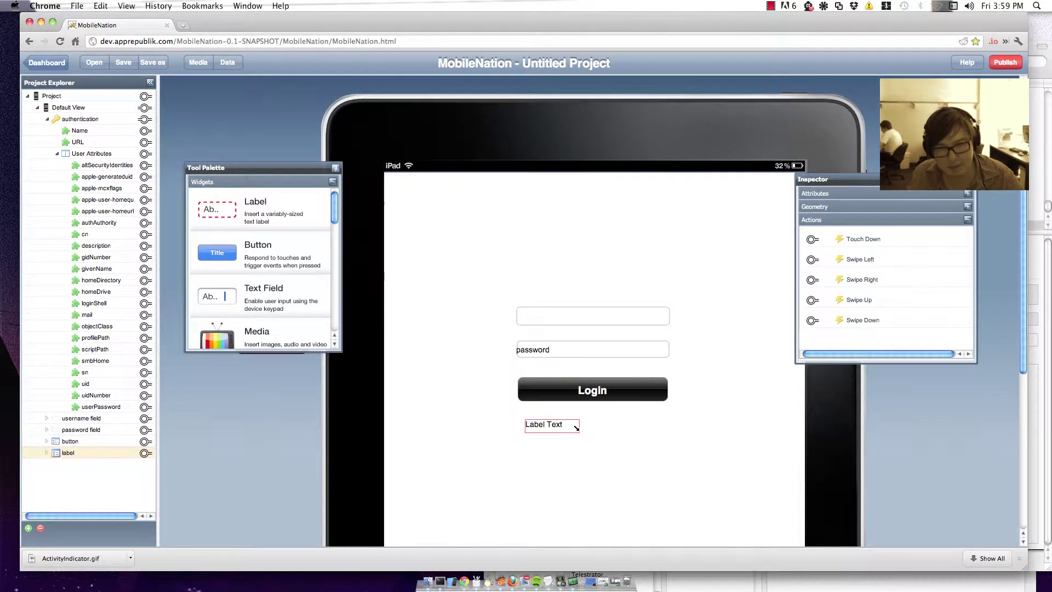
drag(669, 439, 627, 436)
double_click(626, 430)
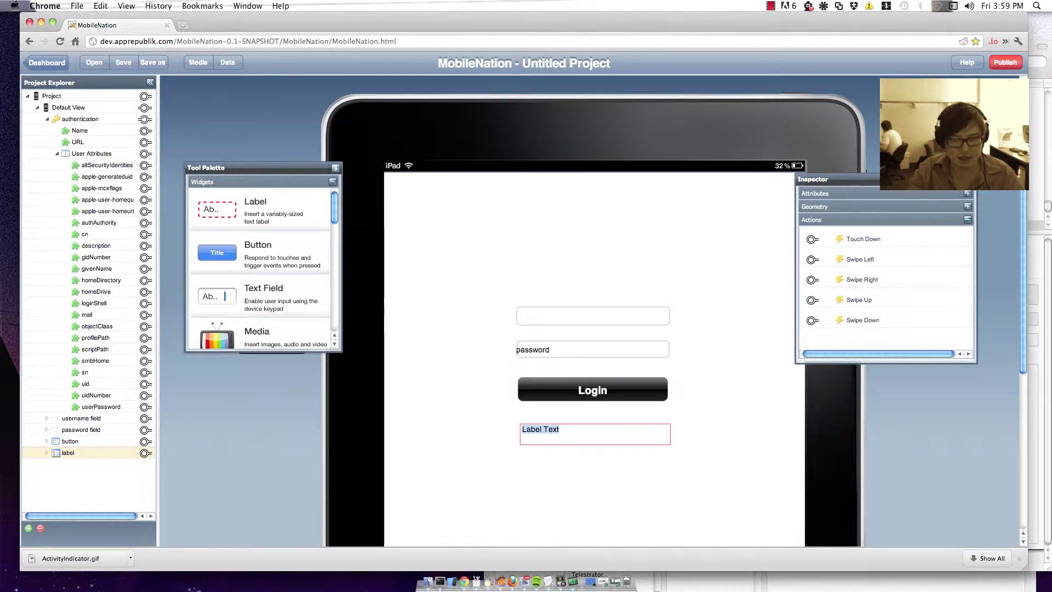
text(Status:)
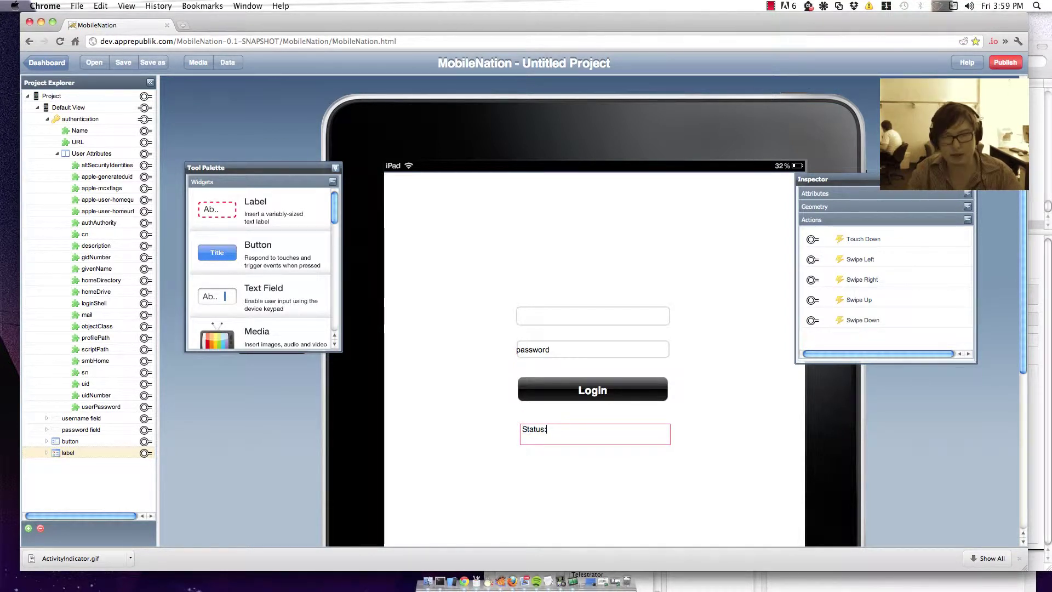
click(820, 194)
double_click(857, 211)
text(s)
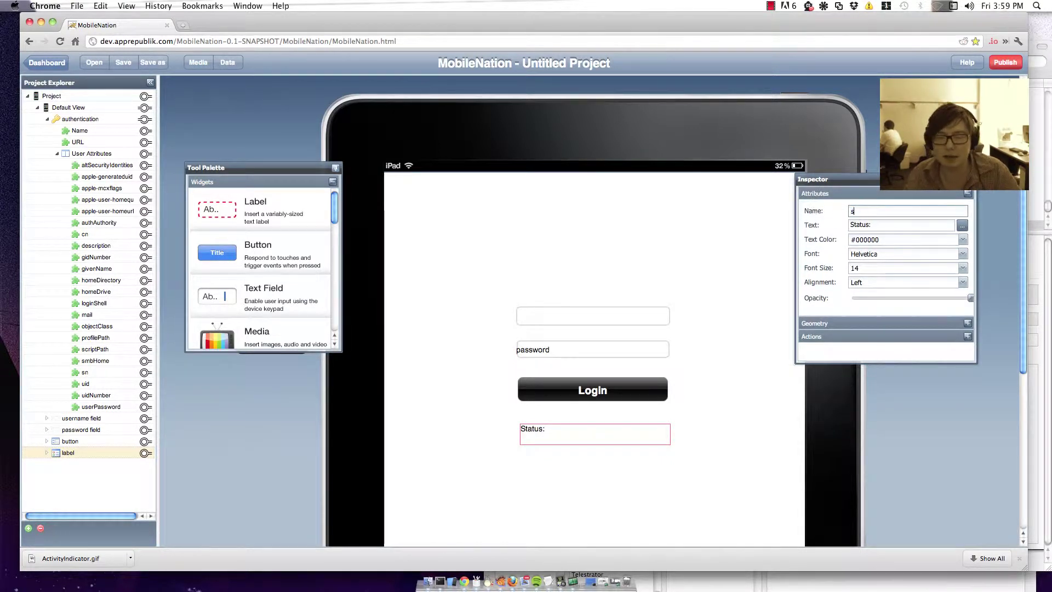
text(tatus text)
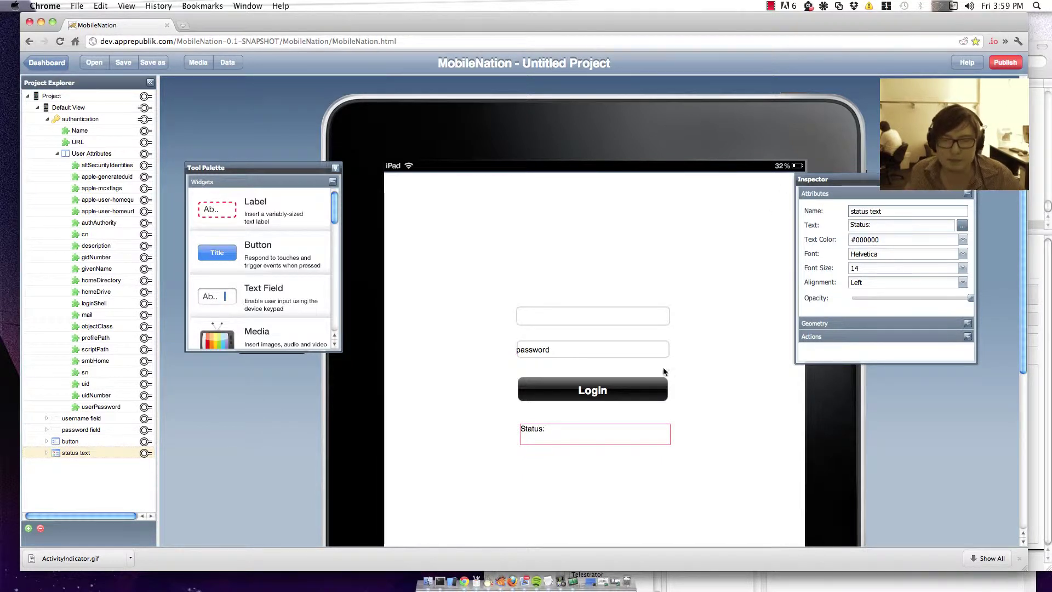
Step: Link the Login button's Touch Down action to authentication's Authenticate
click(643, 393)
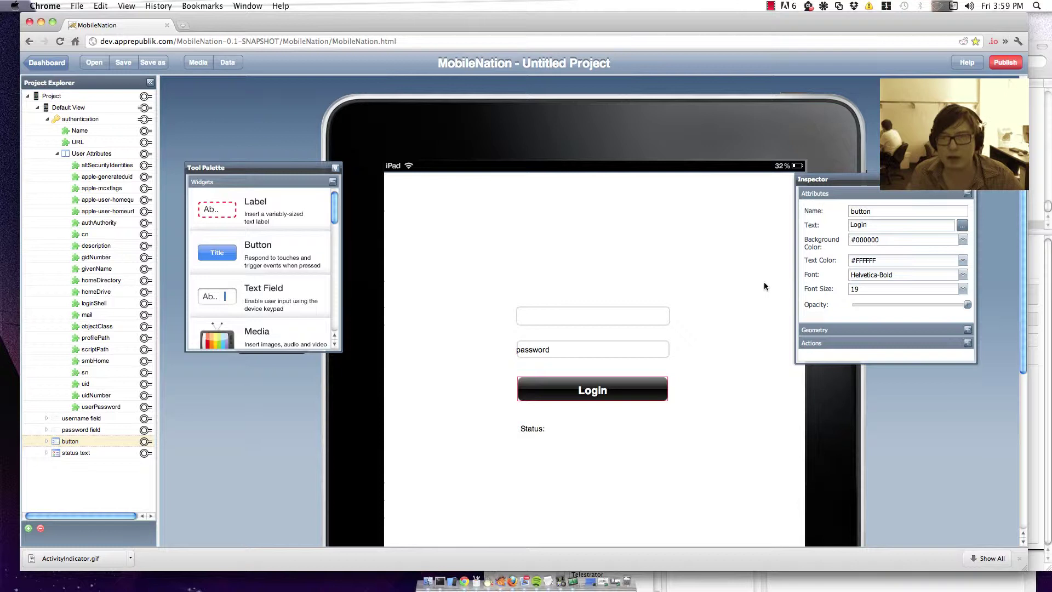
click(855, 347)
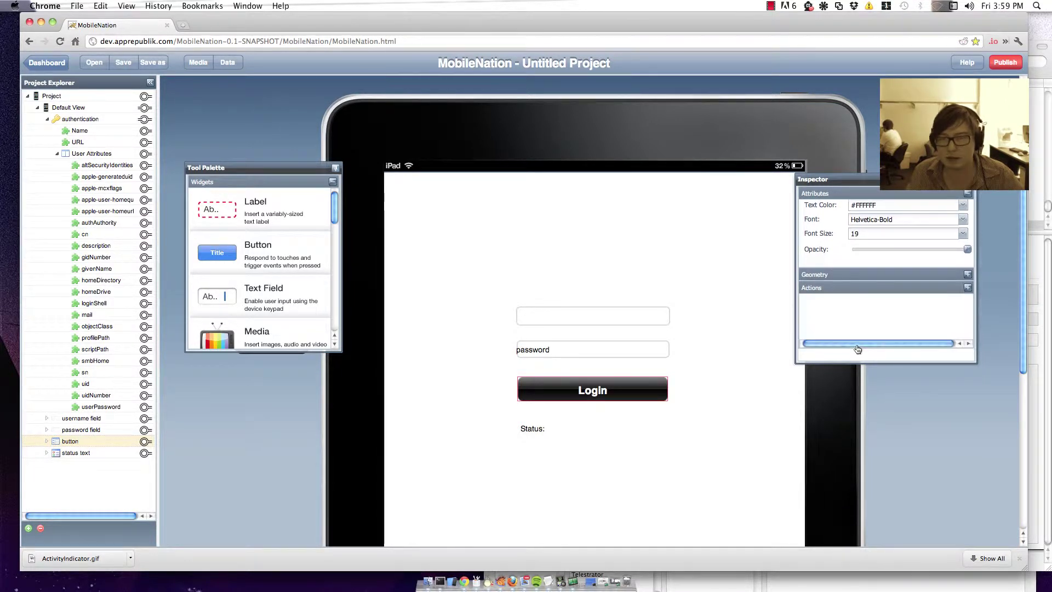
mouse_move(812, 240)
mouse_down()
mouse_move(183, 136)
mouse_move(147, 120)
mouse_up()
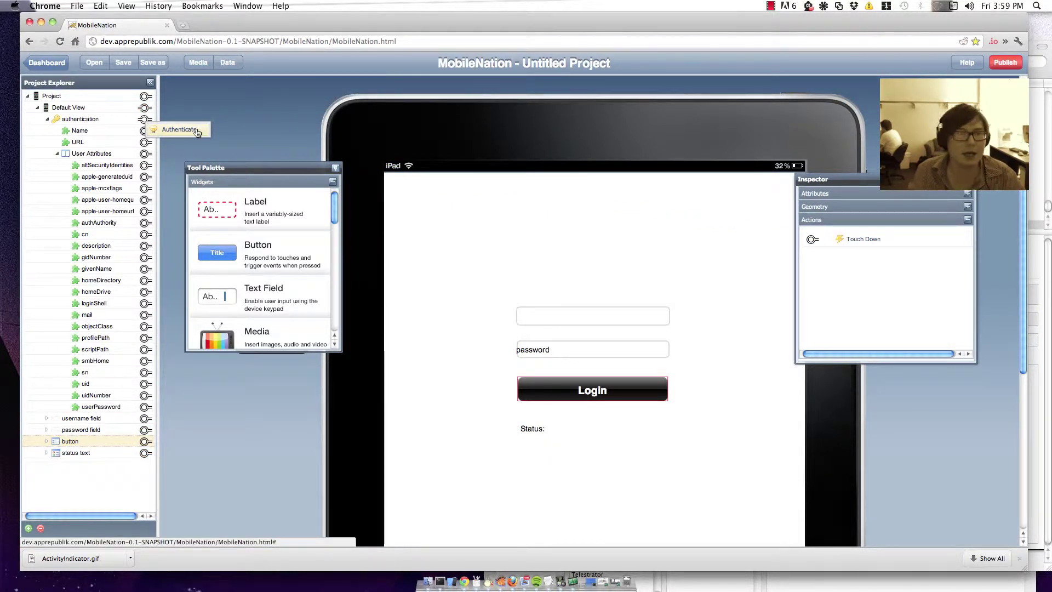
drag(197, 133, 813, 239)
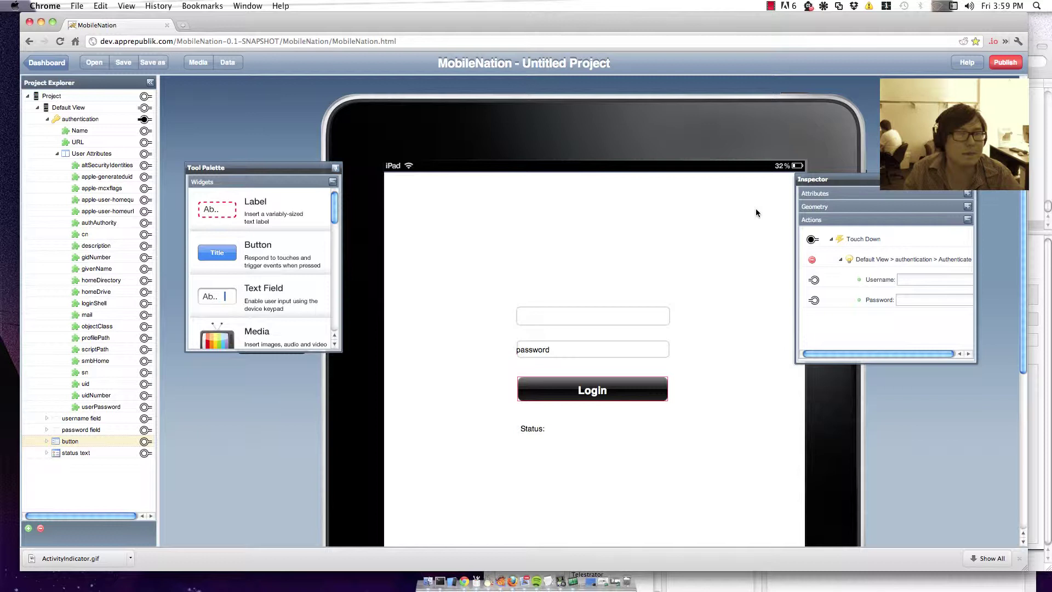
Step: Feed the username field's and password field's Text into Authenticate's Username and Password
click(47, 419)
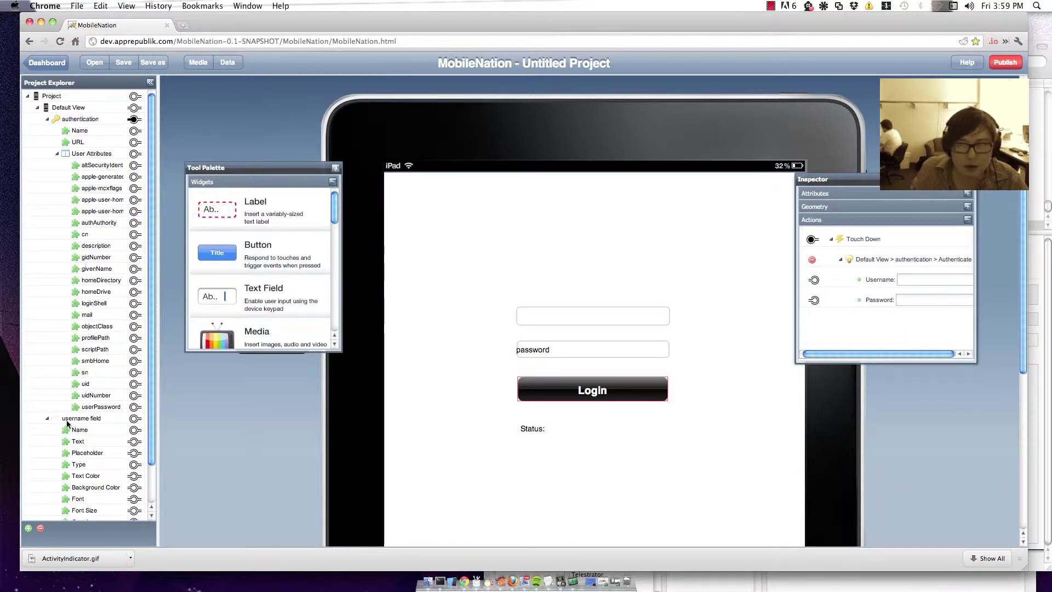
drag(134, 441, 815, 280)
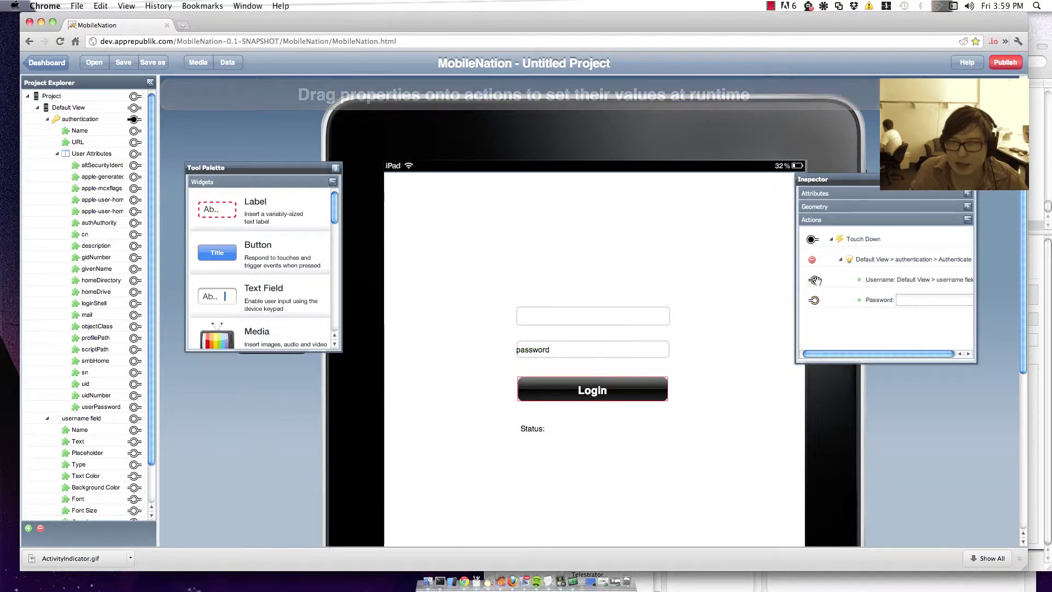
scroll(95, 368, down, 3)
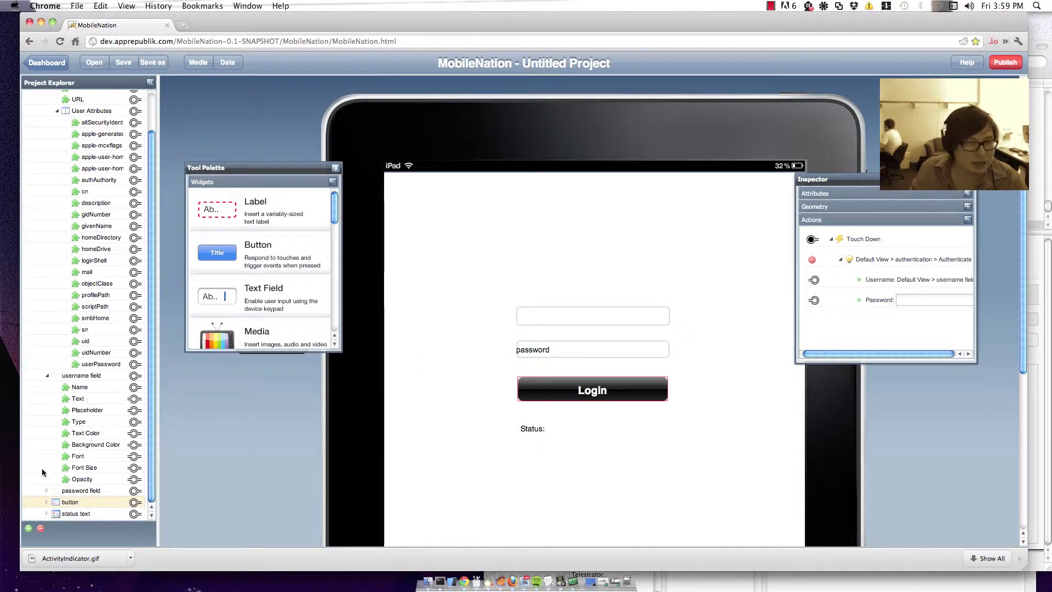
click(47, 491)
scroll(47, 482, down, 8)
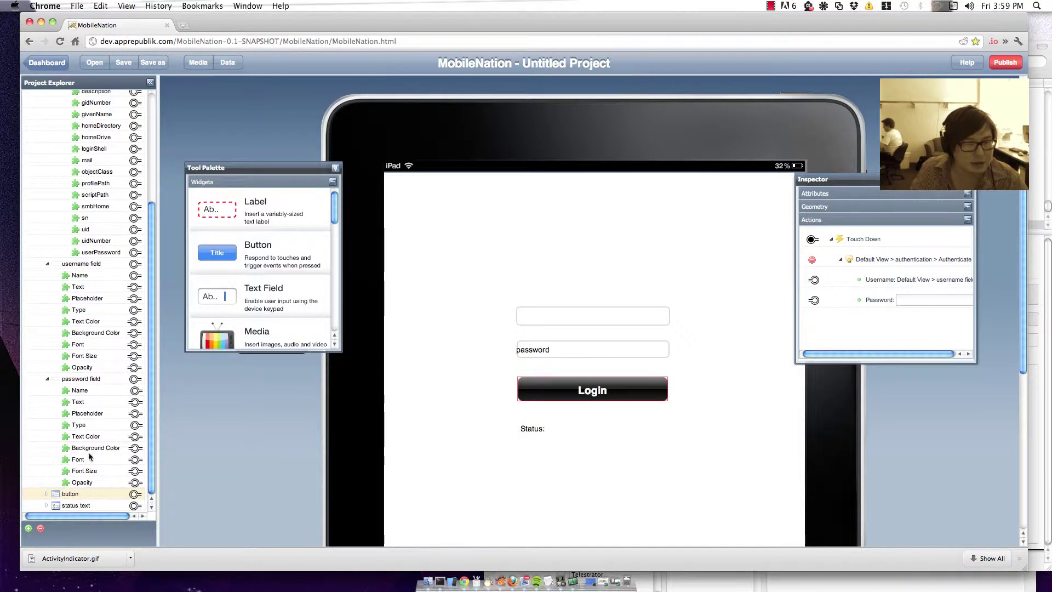
drag(137, 405, 813, 299)
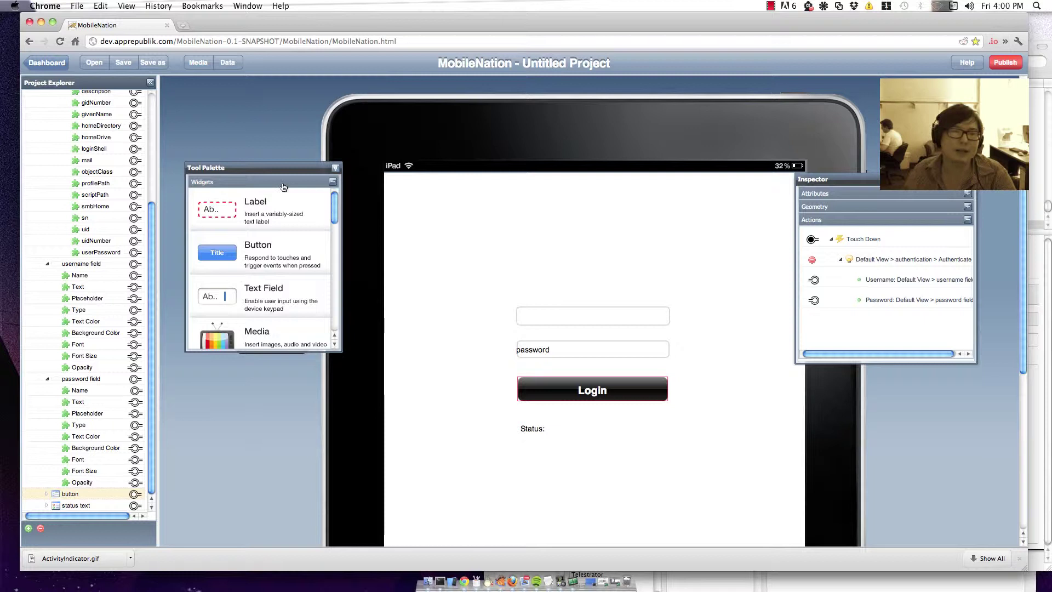
Step: Link the authentication widget's Authentication Succeeded event to the status text's Text value
drag(282, 173, 269, 349)
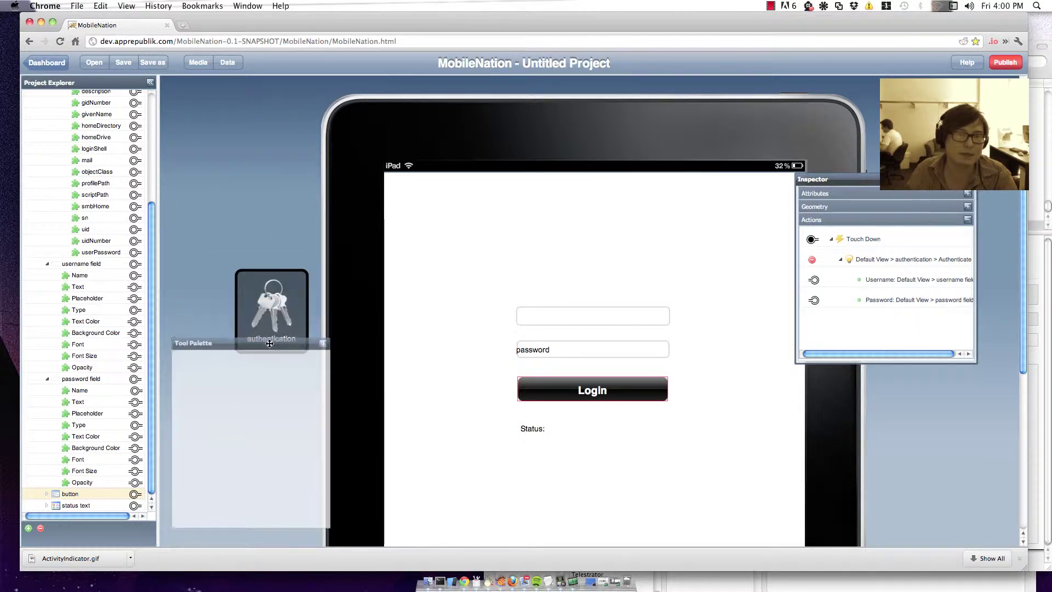
click(284, 301)
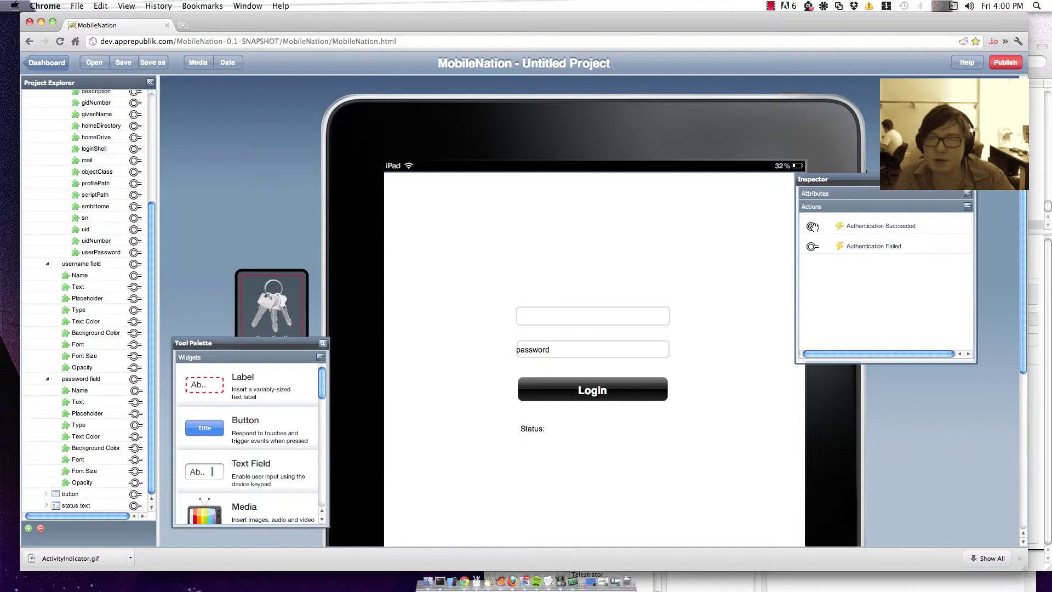
mouse_move(813, 226)
mouse_down()
mouse_move(477, 381)
mouse_move(133, 505)
mouse_up()
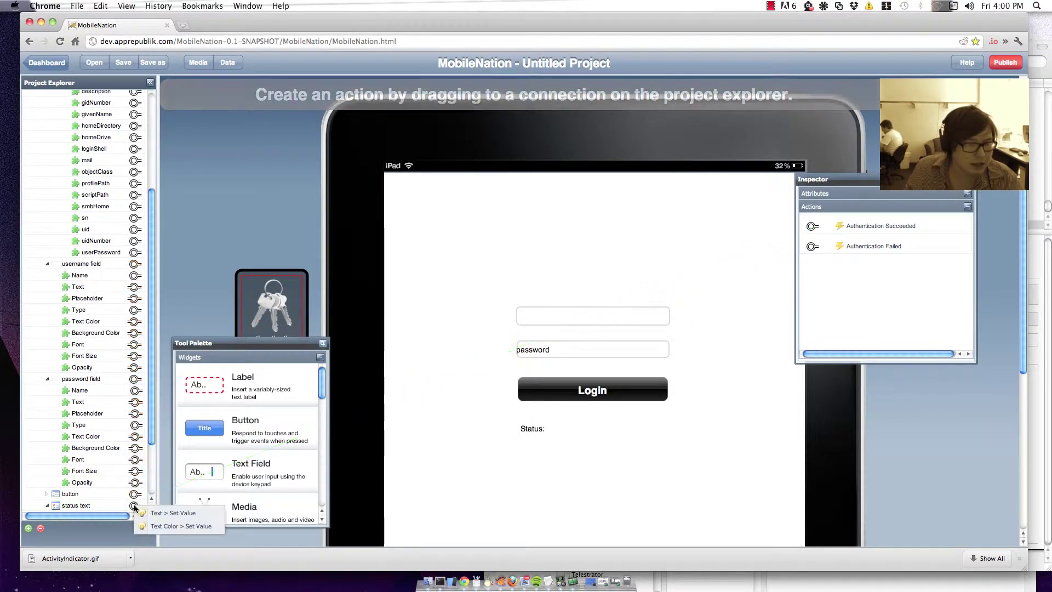
click(170, 514)
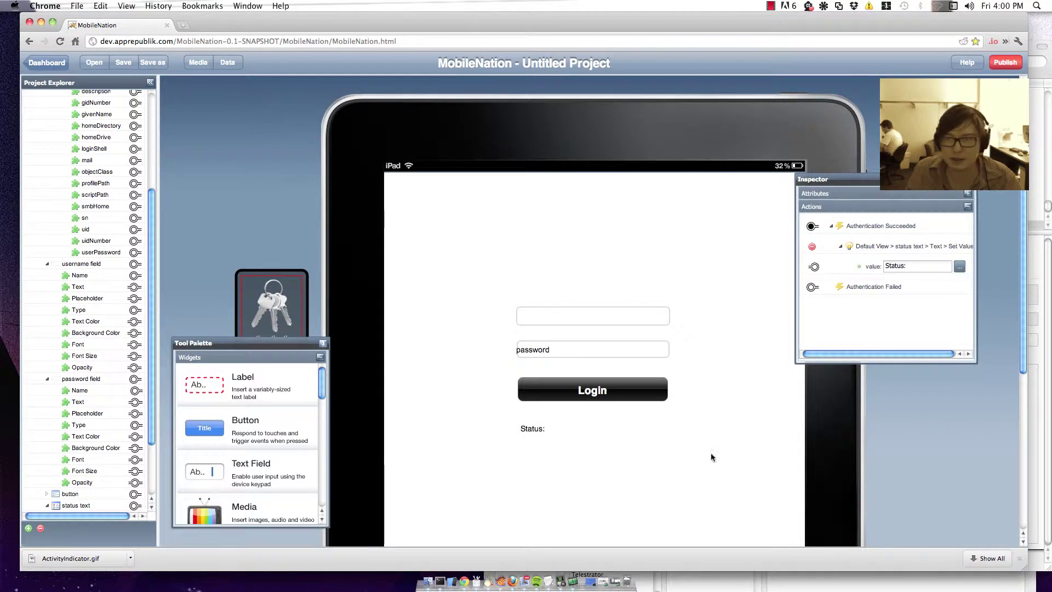
Step: Set the success message to 'Status: Welcome' followed by the user's givenName attribute
click(960, 267)
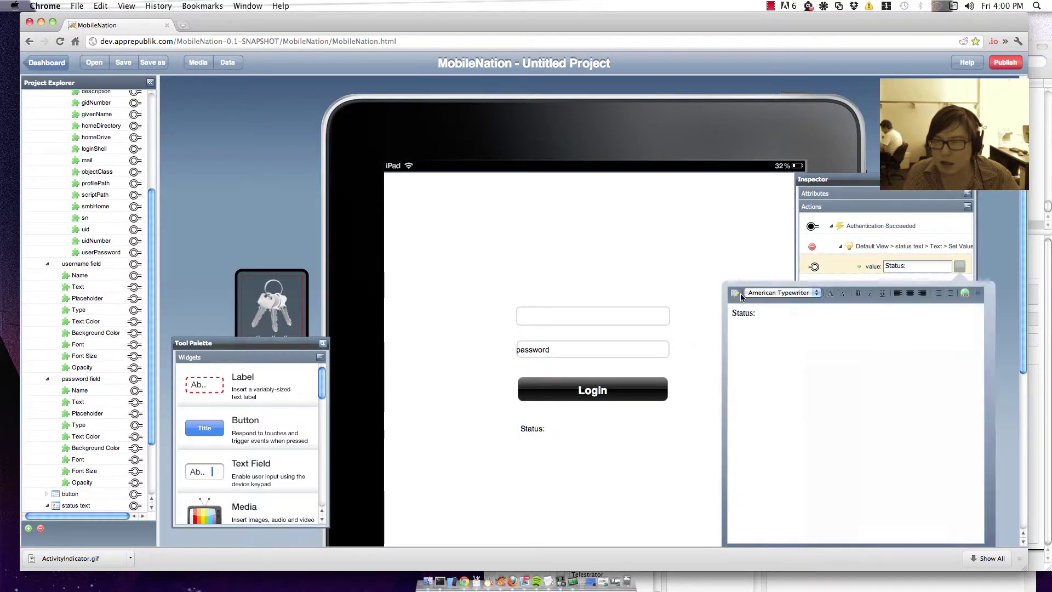
click(810, 312)
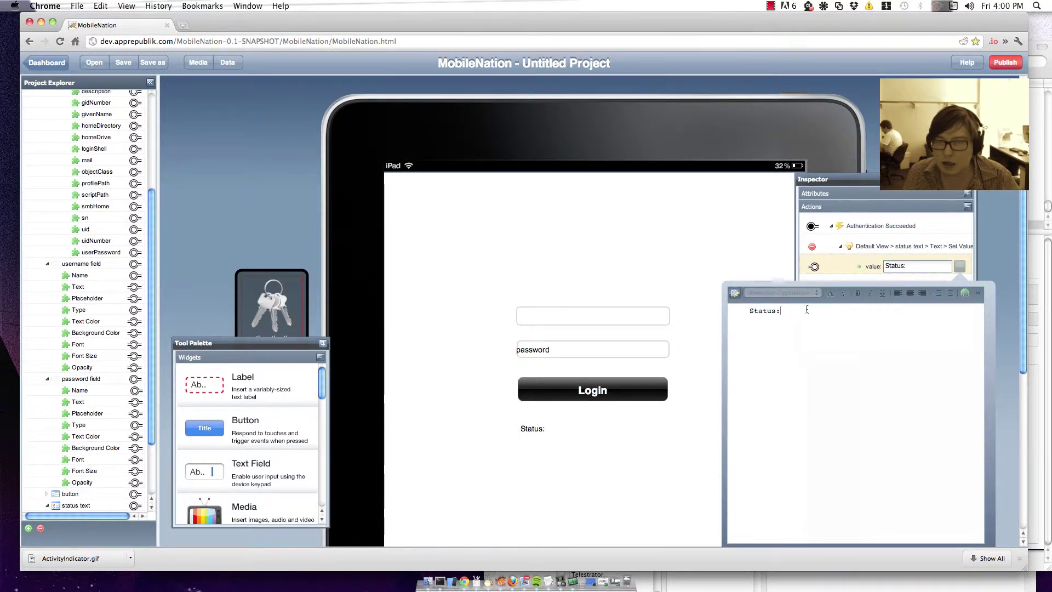
text(Welco)
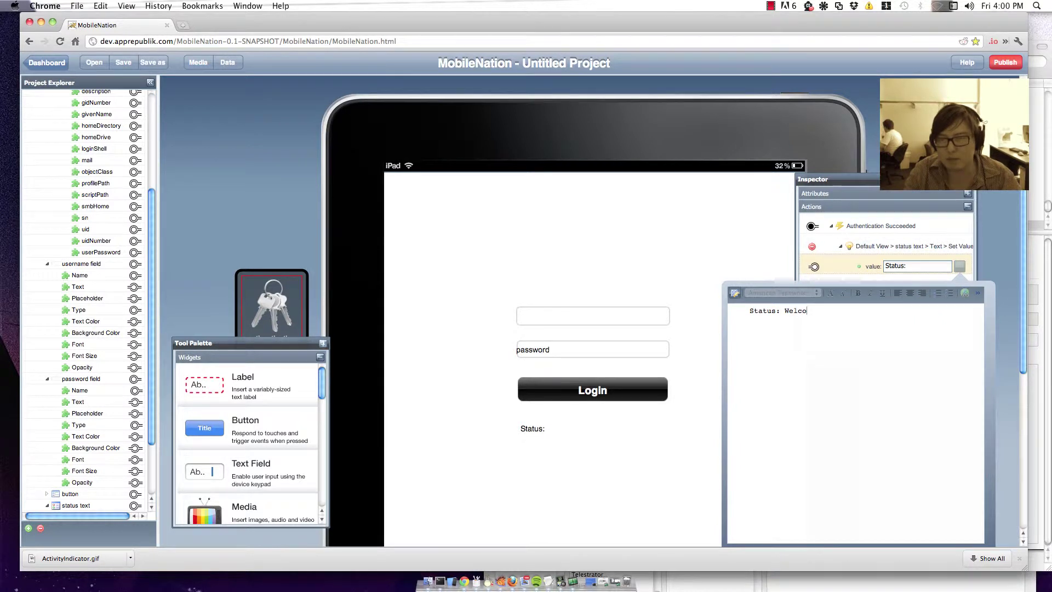
text(me)
scroll(55, 218, up, 3)
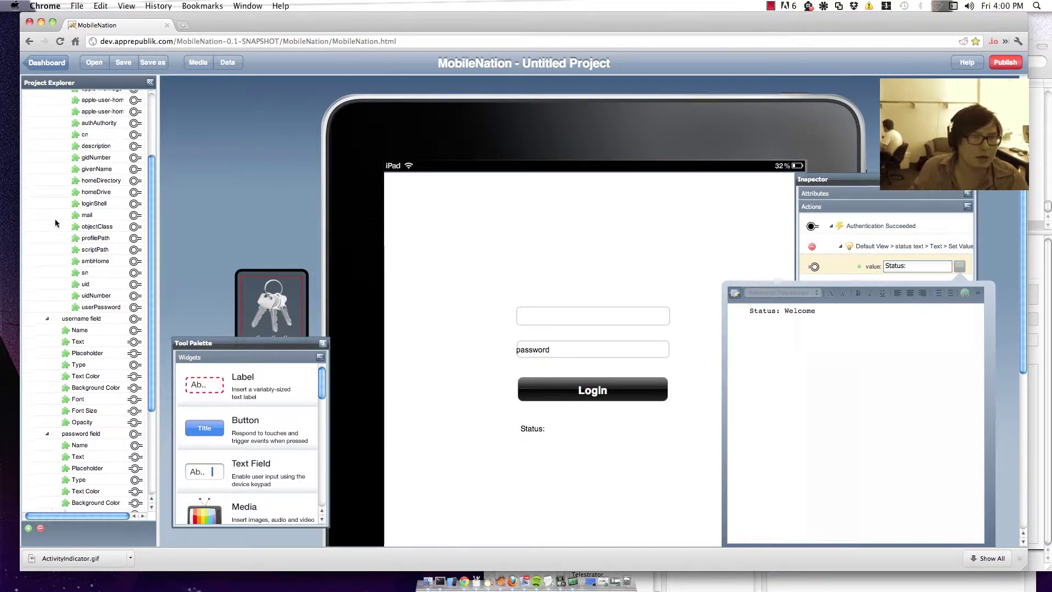
scroll(55, 223, up, 5)
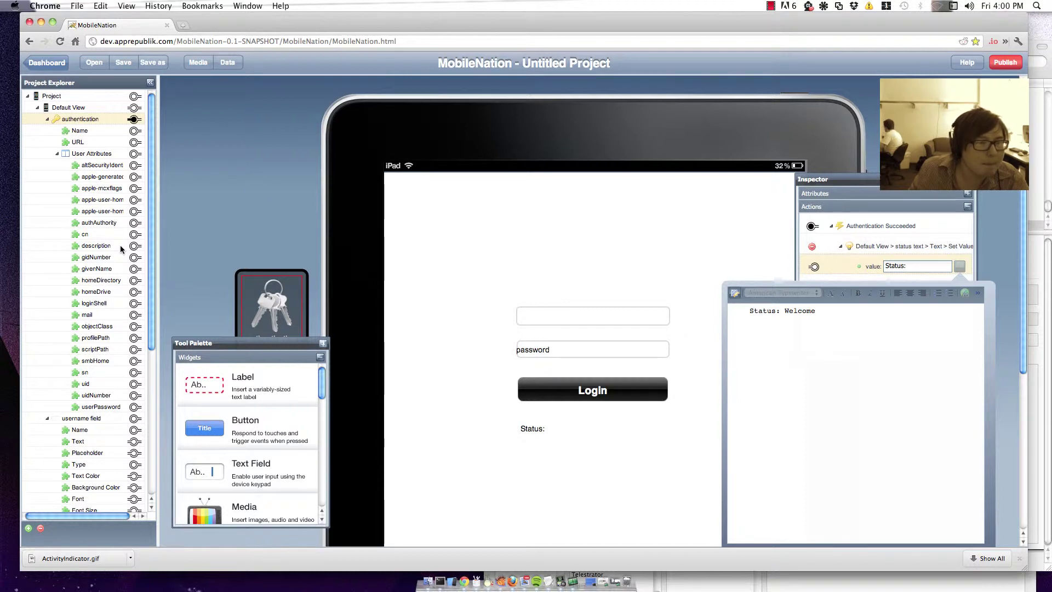
drag(134, 268, 805, 318)
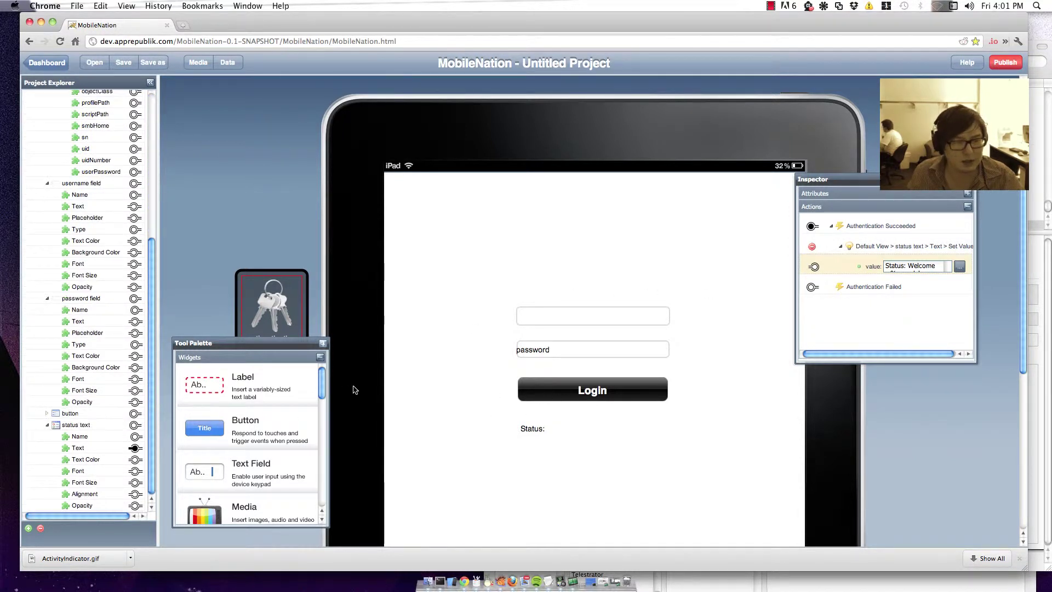
Step: Make Authentication Failed set the status text to 'Status: Could log you in. check your details'
drag(812, 287, 133, 426)
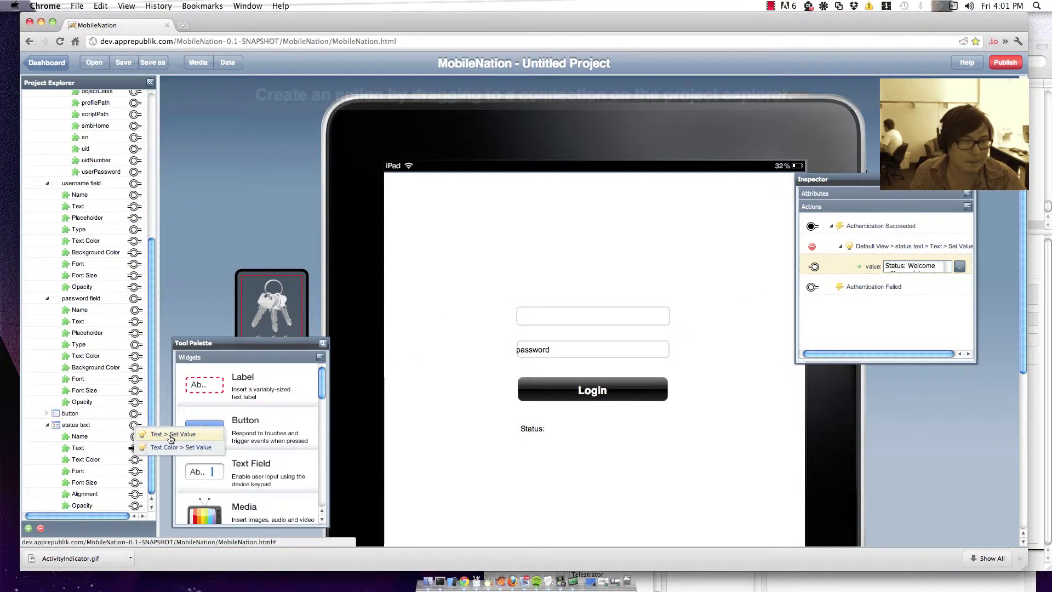
click(170, 432)
click(960, 327)
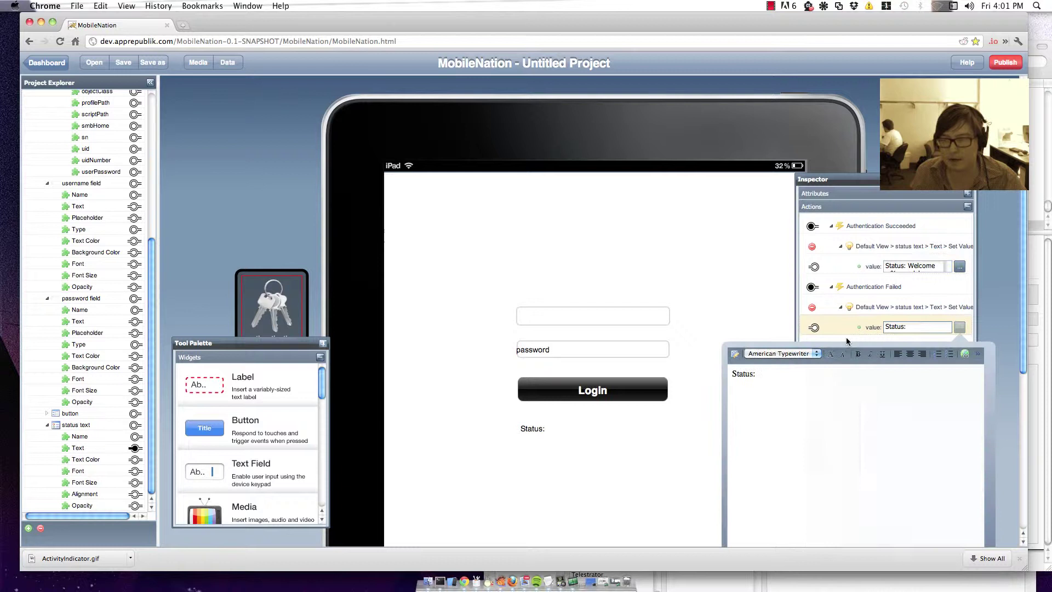
text(Could l)
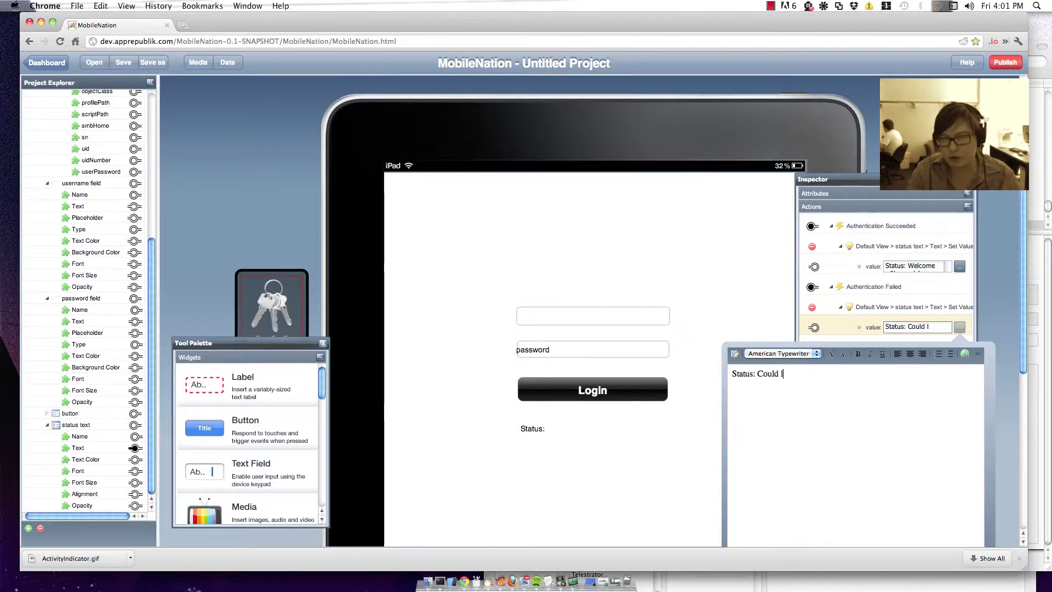
text(og you in. c)
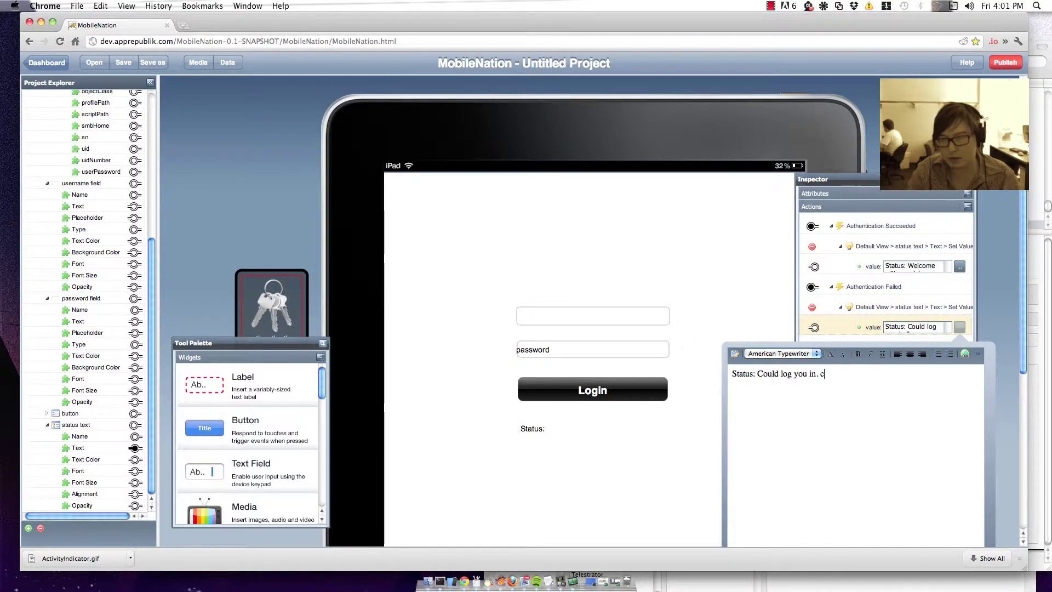
text(heck your det)
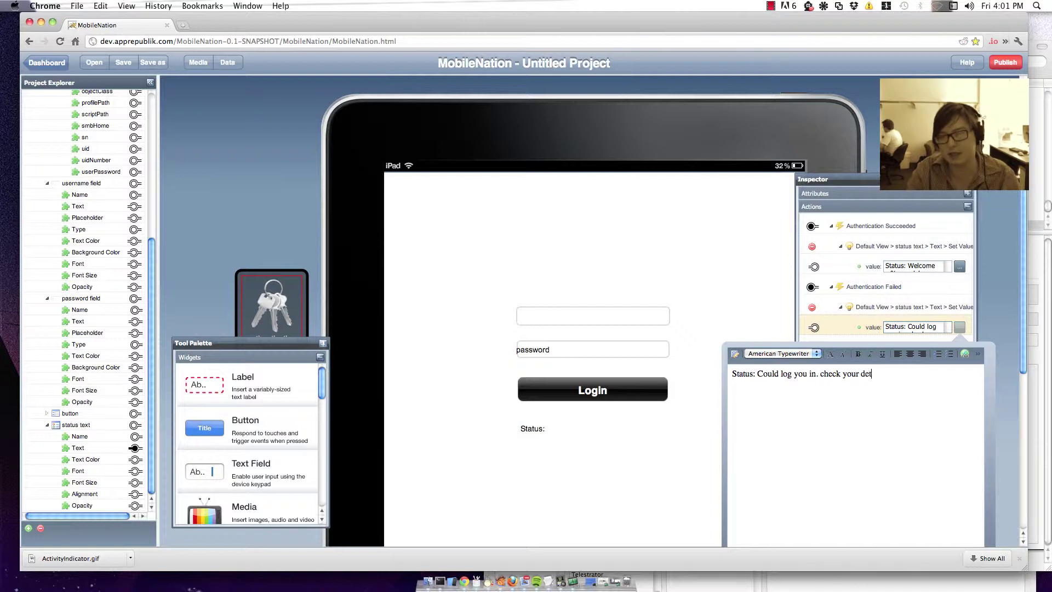
text(ails)
click(870, 98)
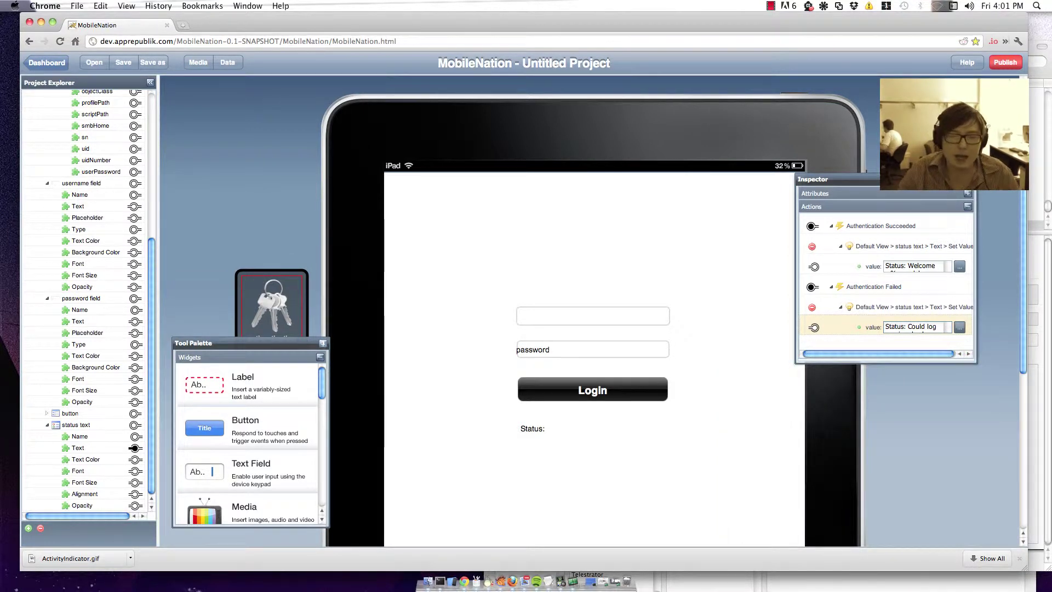
Step: Publish the project and load its shared bit.ly preview link in the simulator's Safari
click(1000, 64)
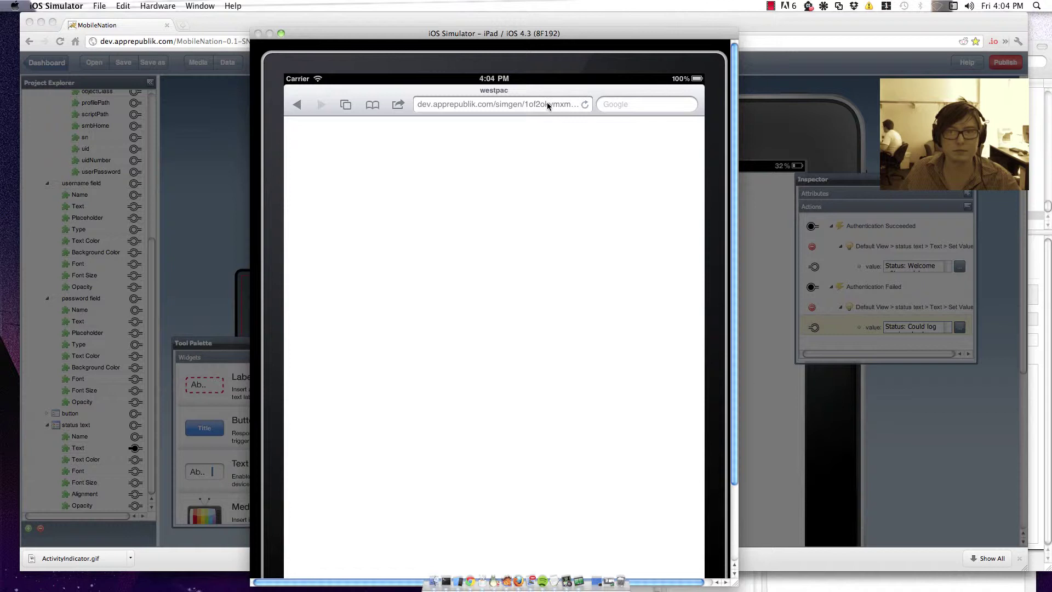
click(547, 102)
click(580, 103)
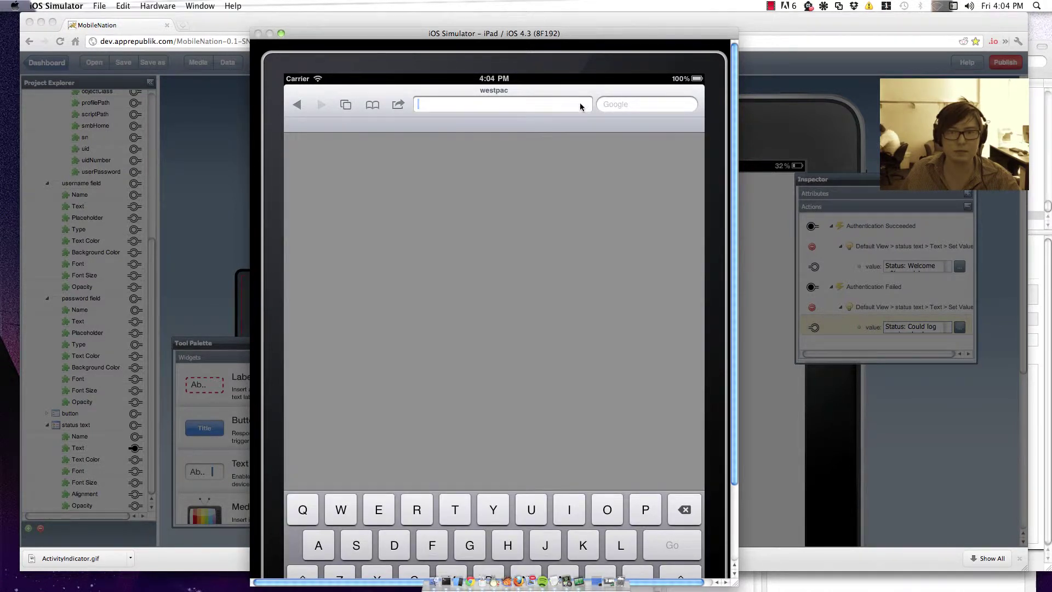
click(575, 104)
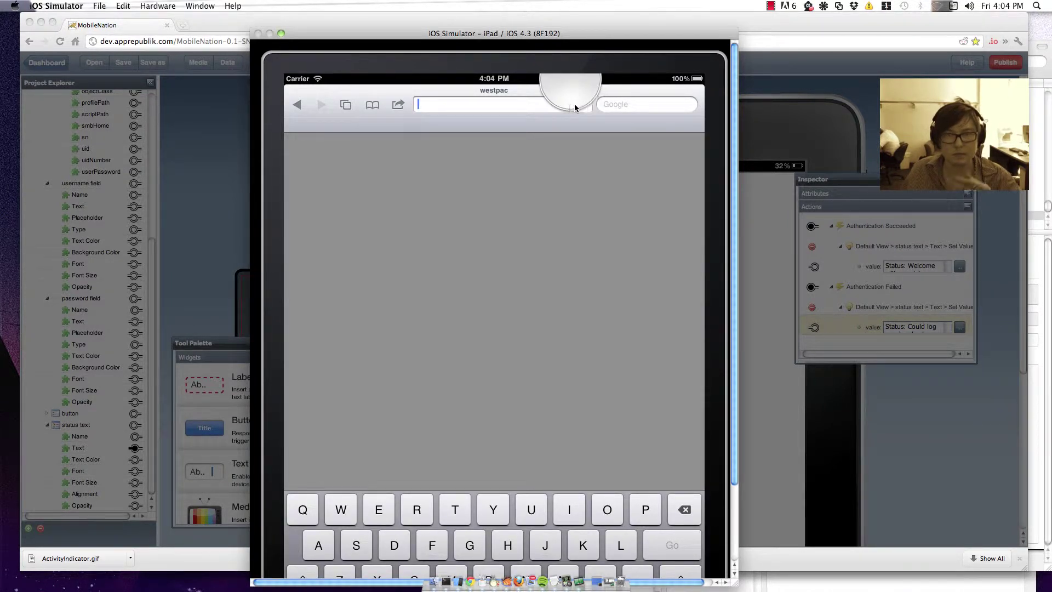
click(419, 123)
click(664, 535)
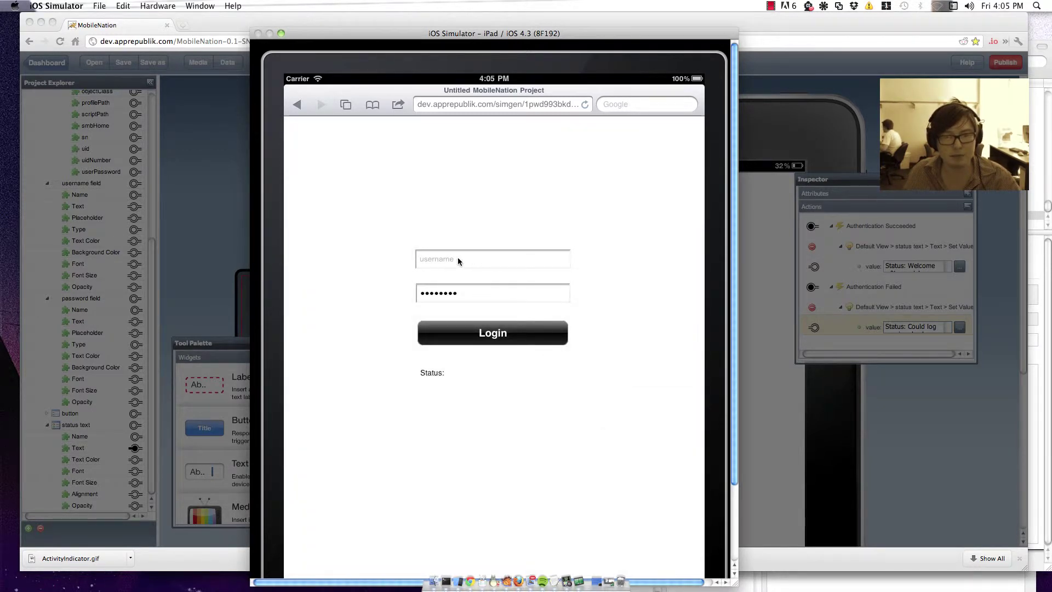
Step: Log in with the test username and password and get 'Status: Welcome'
click(458, 258)
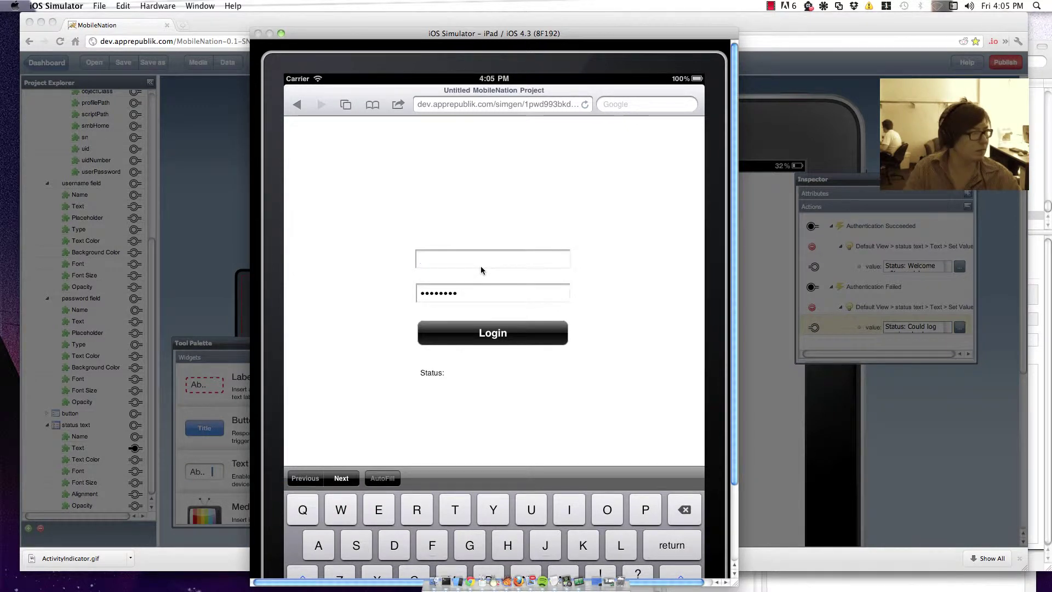
text(10783)
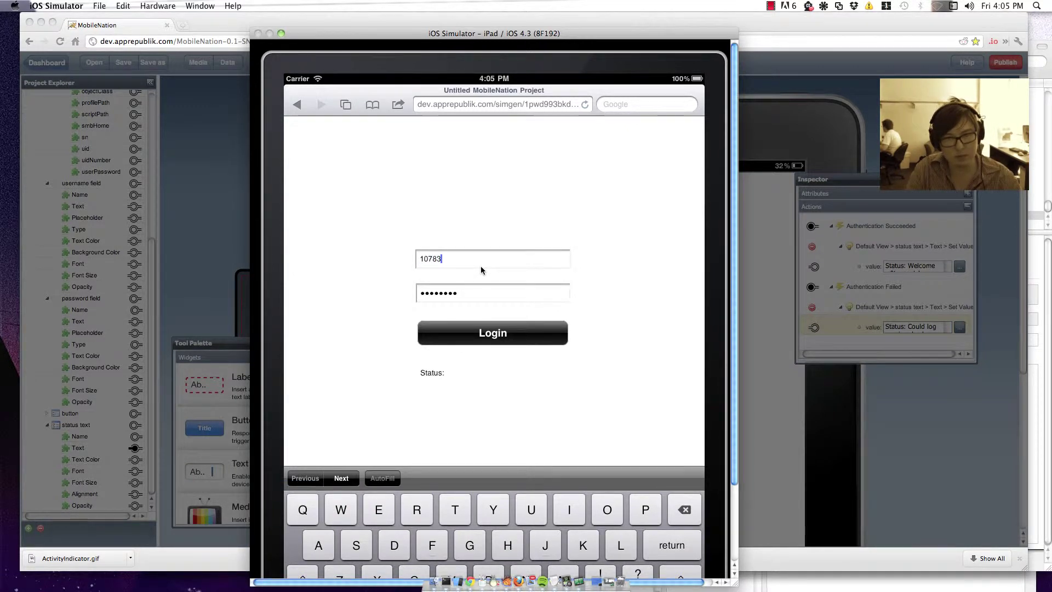
key(Tab)
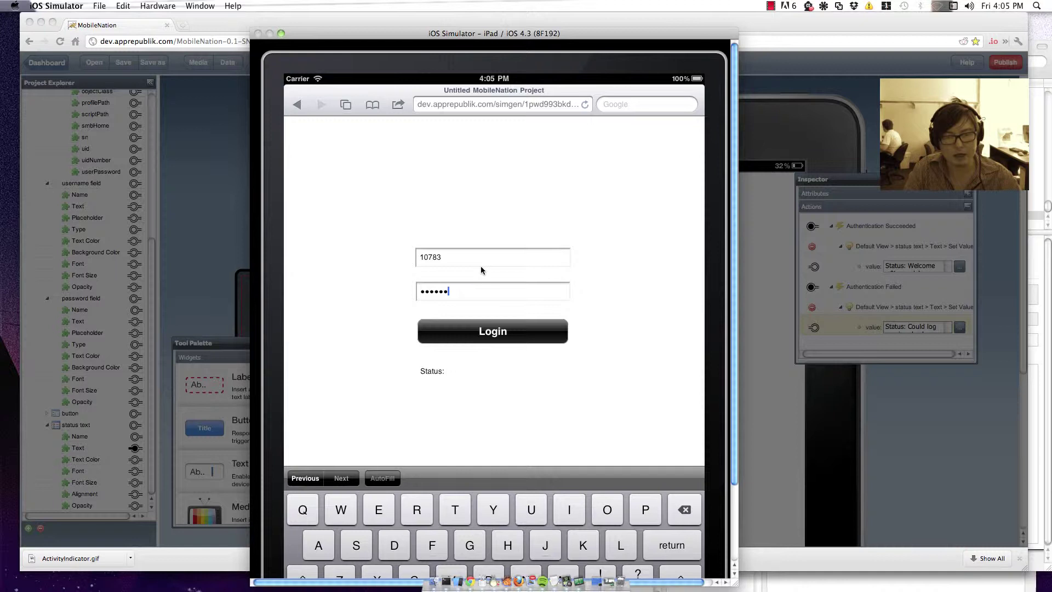
key(BackSpace)
key(BackSpace)
key(BackSpace)
key(BackSpace)
key(BackSpace)
key(BackSpace)
key(BackSpace)
text(*******e)
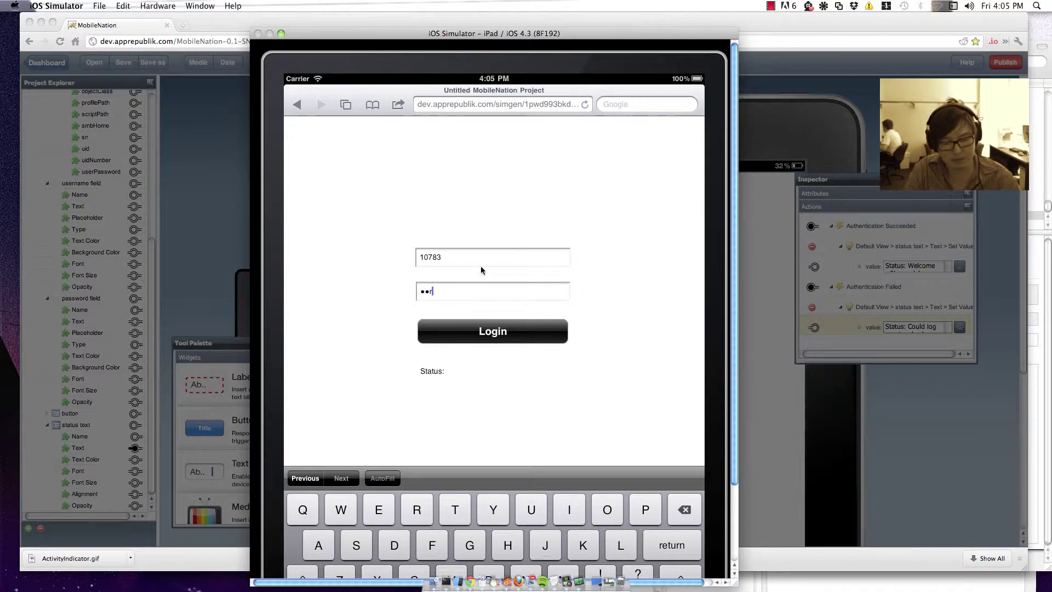
key(BackSpace)
key(BackSpace)
key(BackSpace)
key(BackSpace)
key(BackSpace)
key(BackSpace)
key(BackSpace)
key(BackSpace)
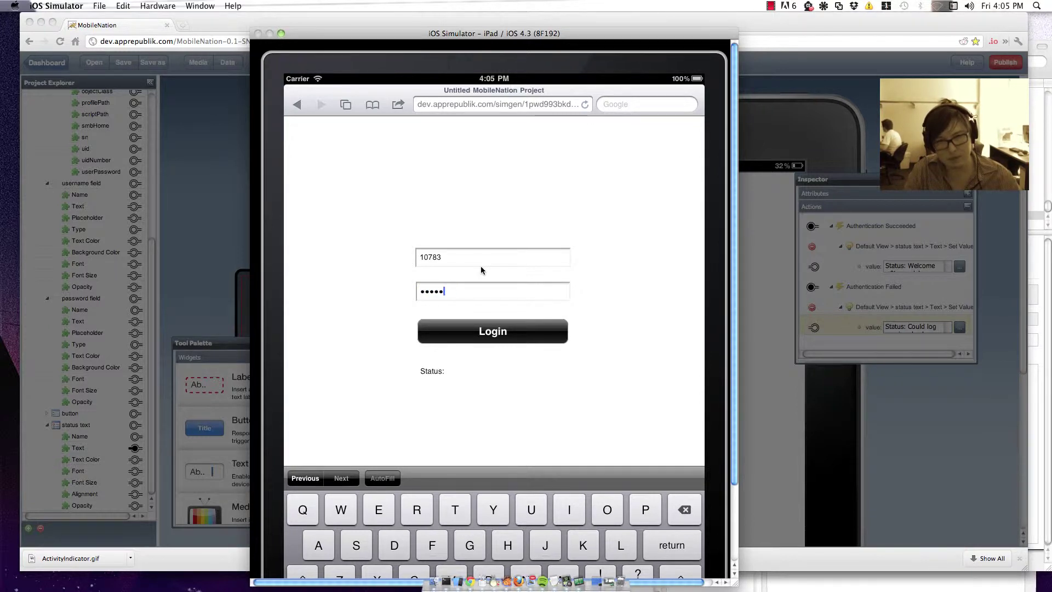
text(s********2)
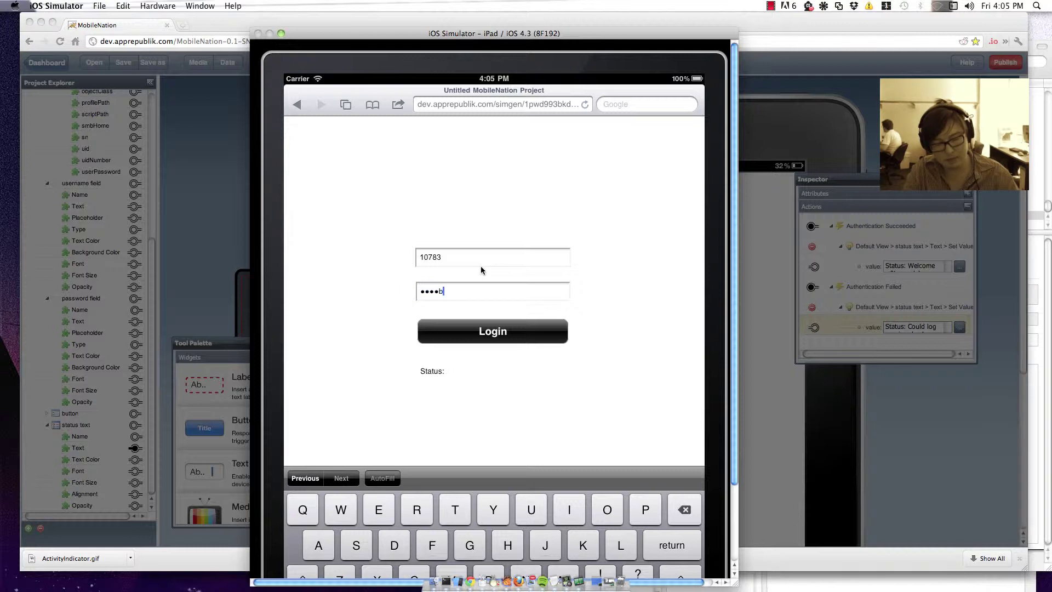
click(493, 333)
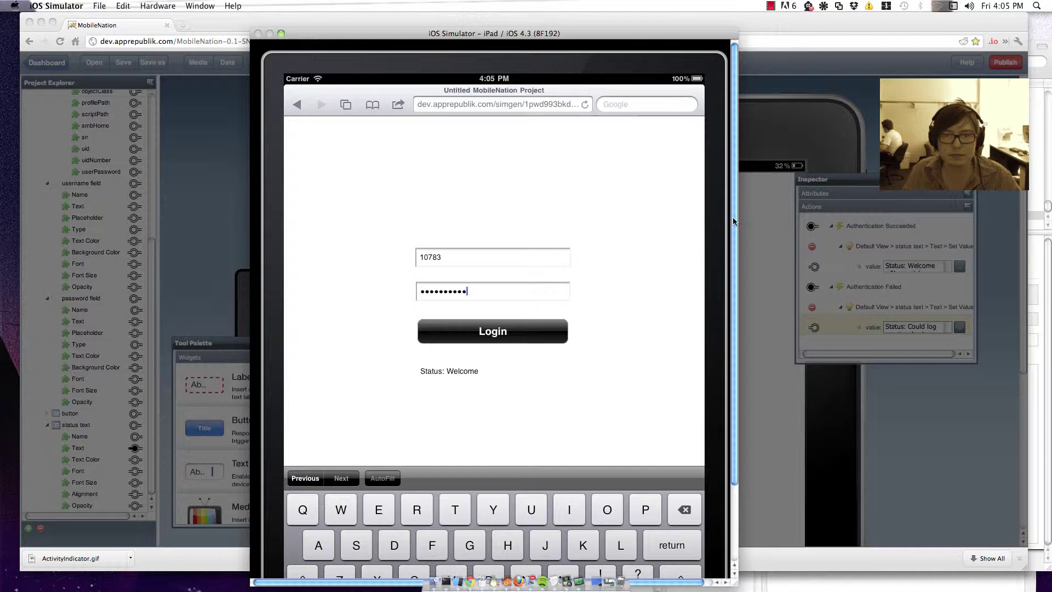
Step: Close the QR dialog and upload ActivityIndicator.gif to the project's media library
click(750, 122)
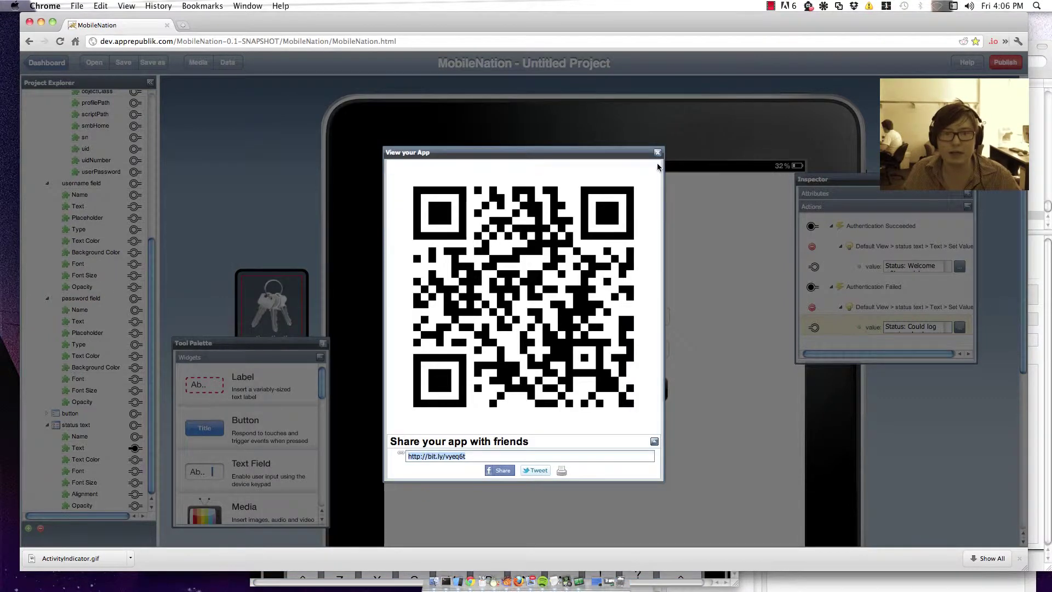
click(656, 154)
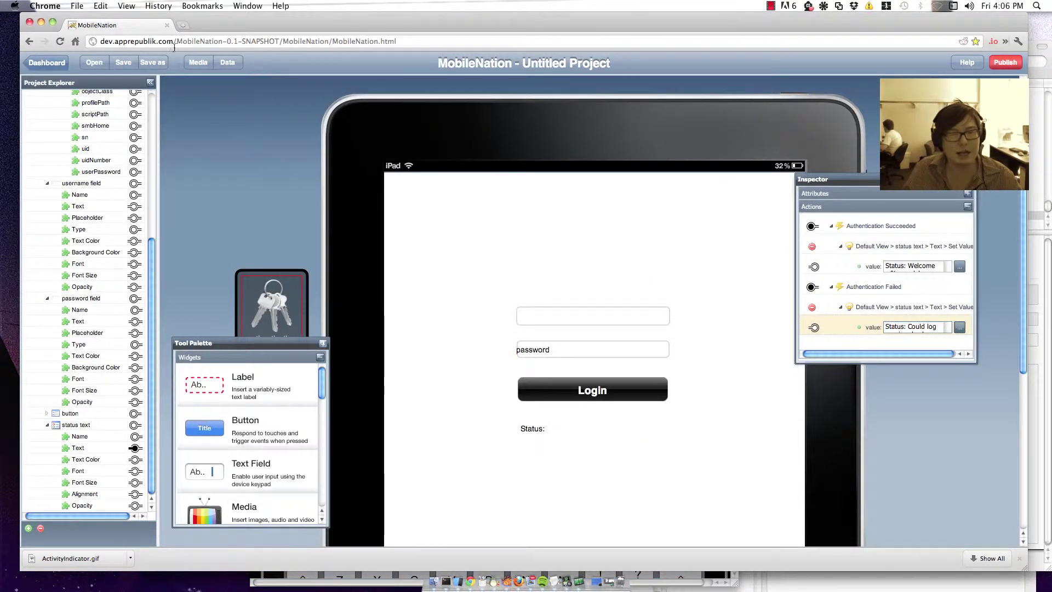
click(198, 61)
click(369, 466)
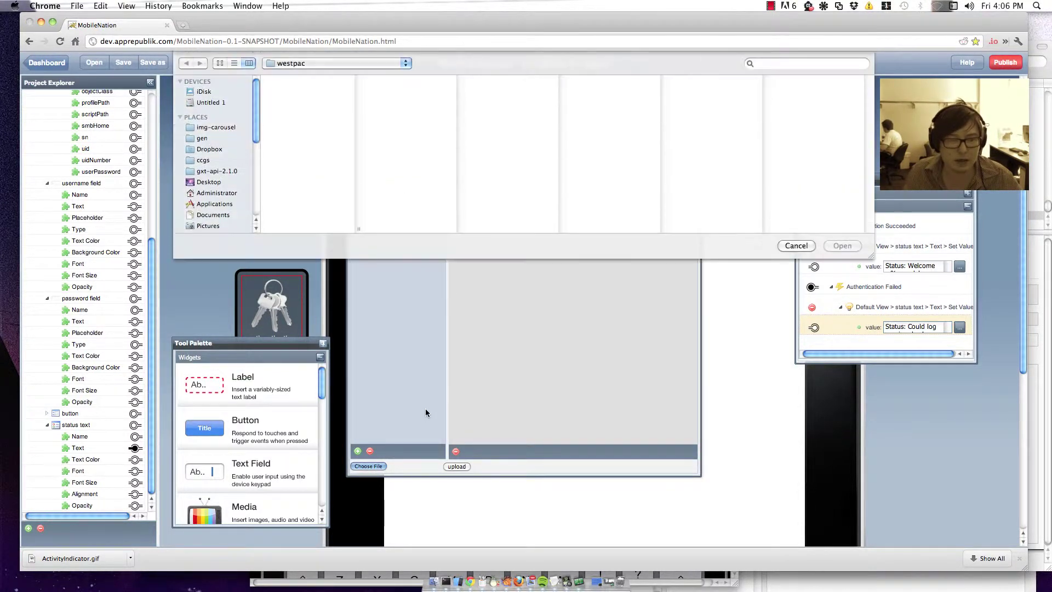
click(130, 558)
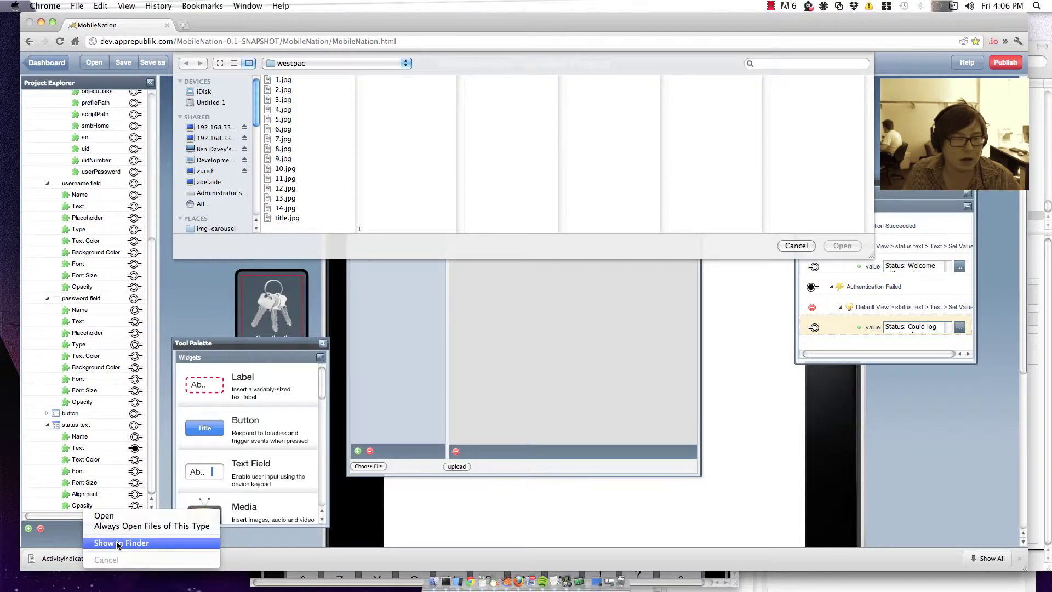
click(181, 542)
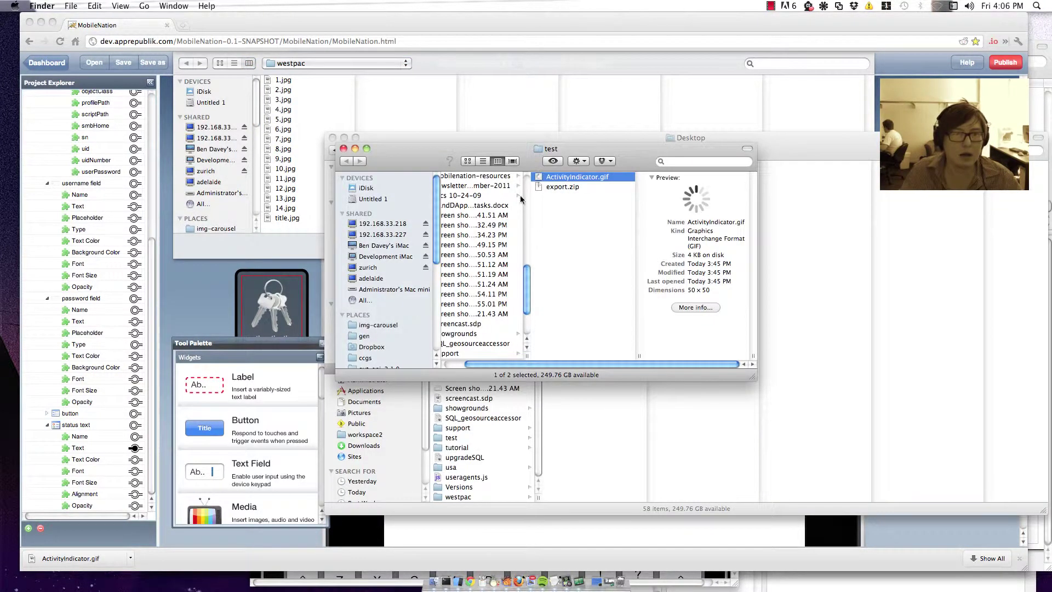
drag(454, 146, 423, 470)
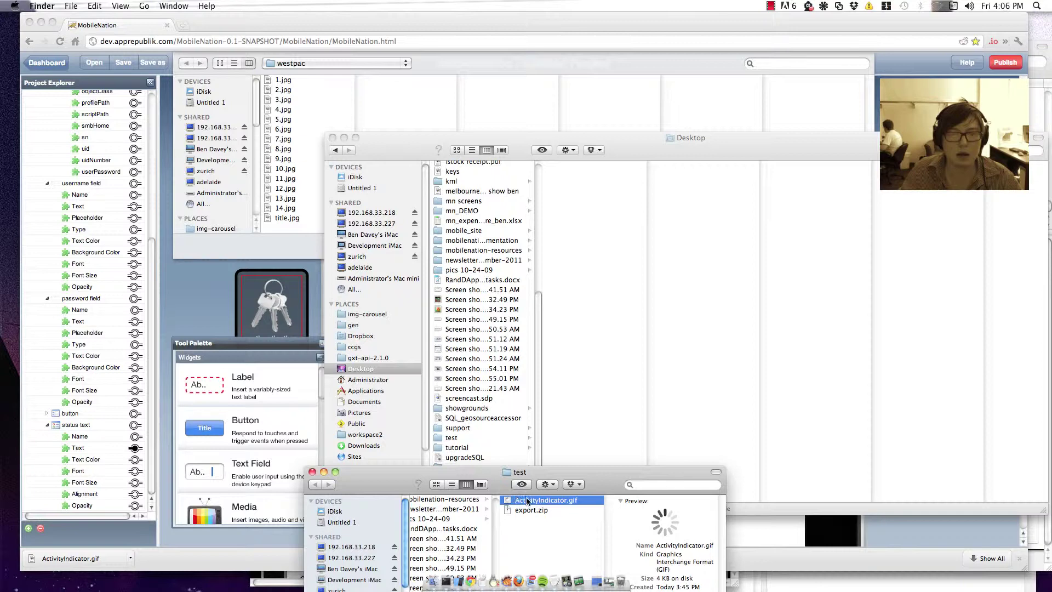
drag(546, 500, 304, 79)
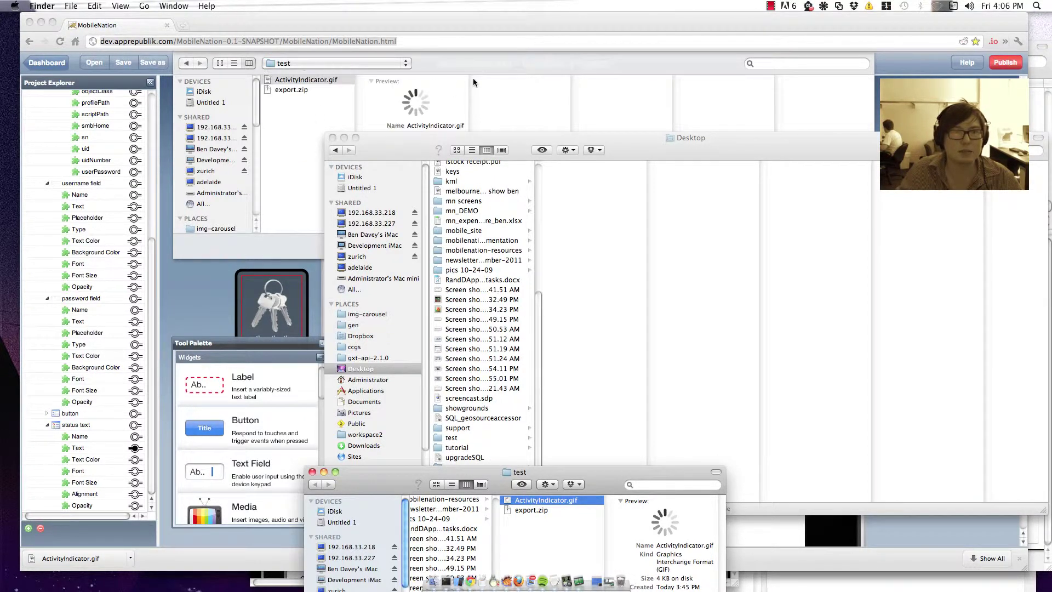
click(460, 53)
key(Return)
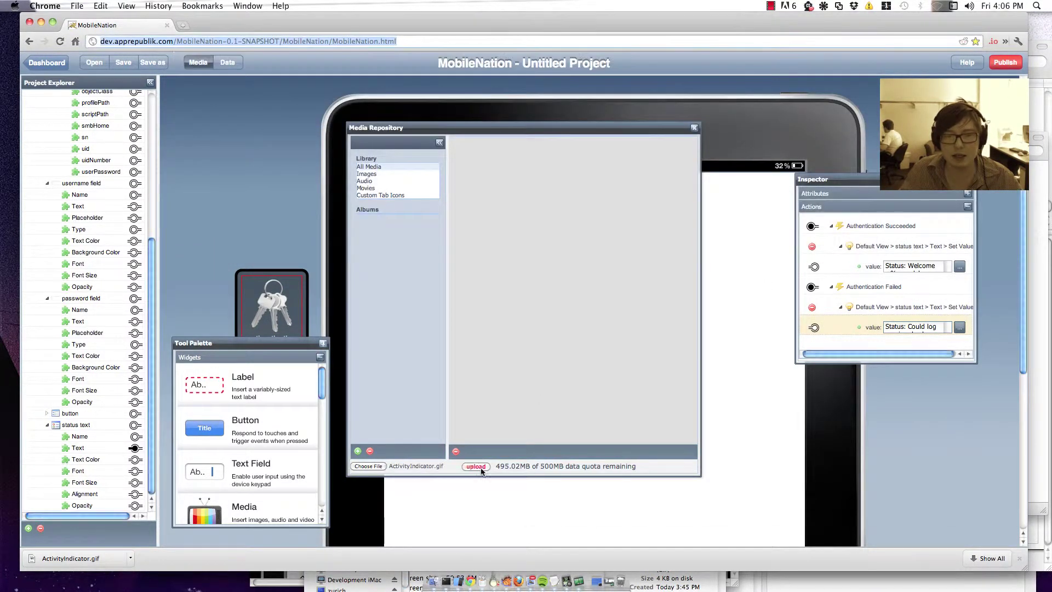
click(475, 466)
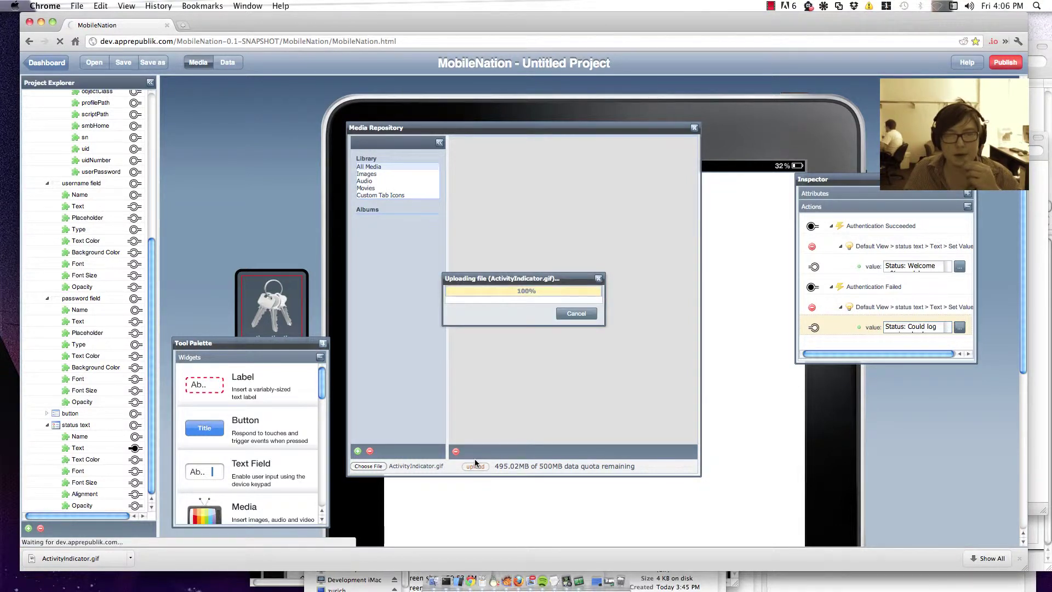
Step: Place the ActivityIndicator spinner beside the Status: label and close the Media Repository
drag(531, 150, 231, 136)
drag(158, 172, 494, 426)
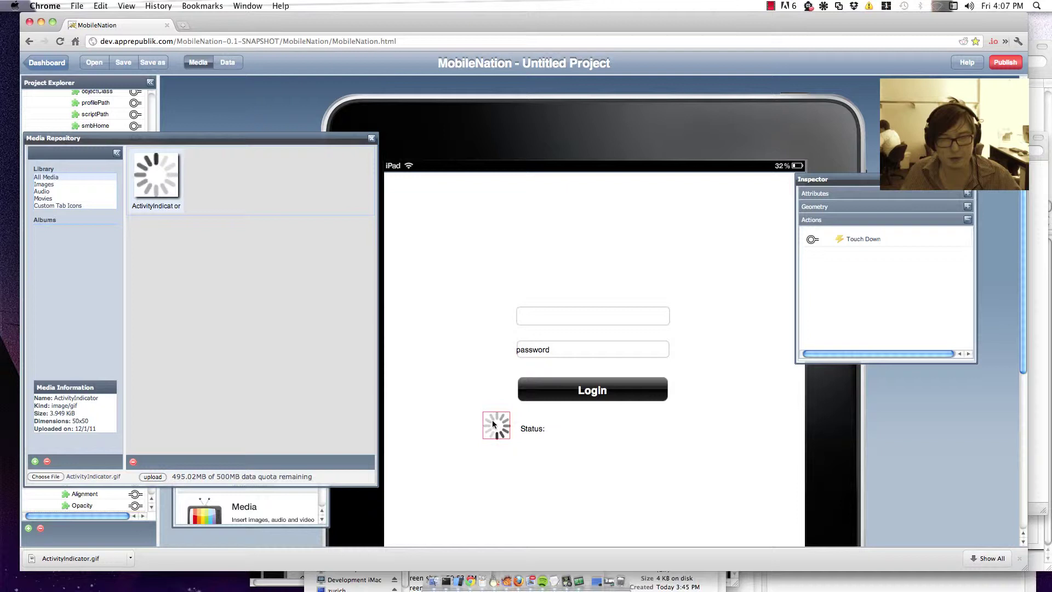
click(372, 139)
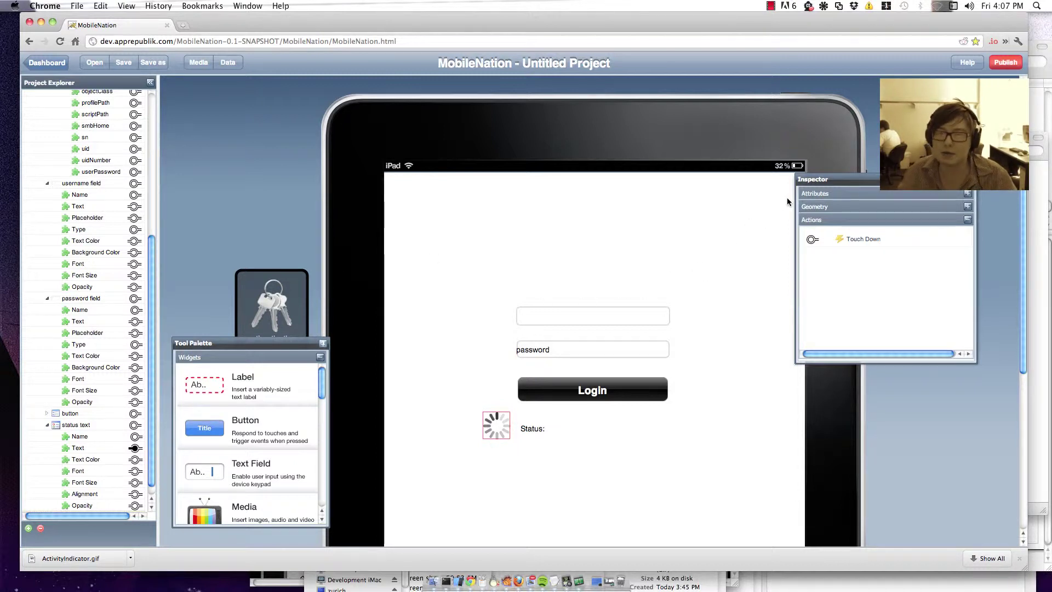
Step: Drag the ActivityIndicator's Opacity slider to zero so the spinner is hidden
click(841, 193)
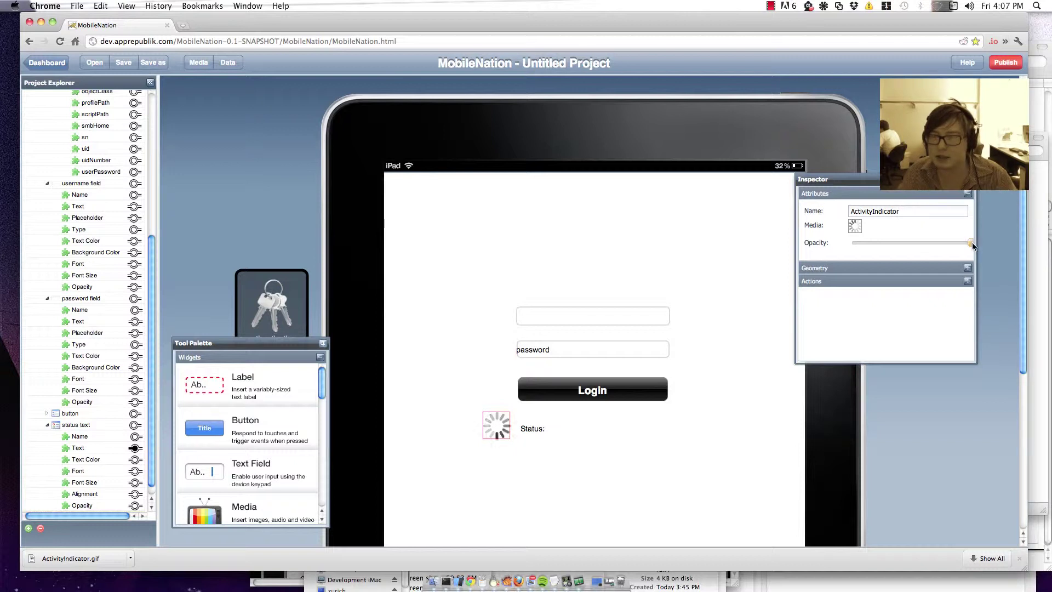
drag(970, 243, 880, 243)
drag(784, 243, 756, 229)
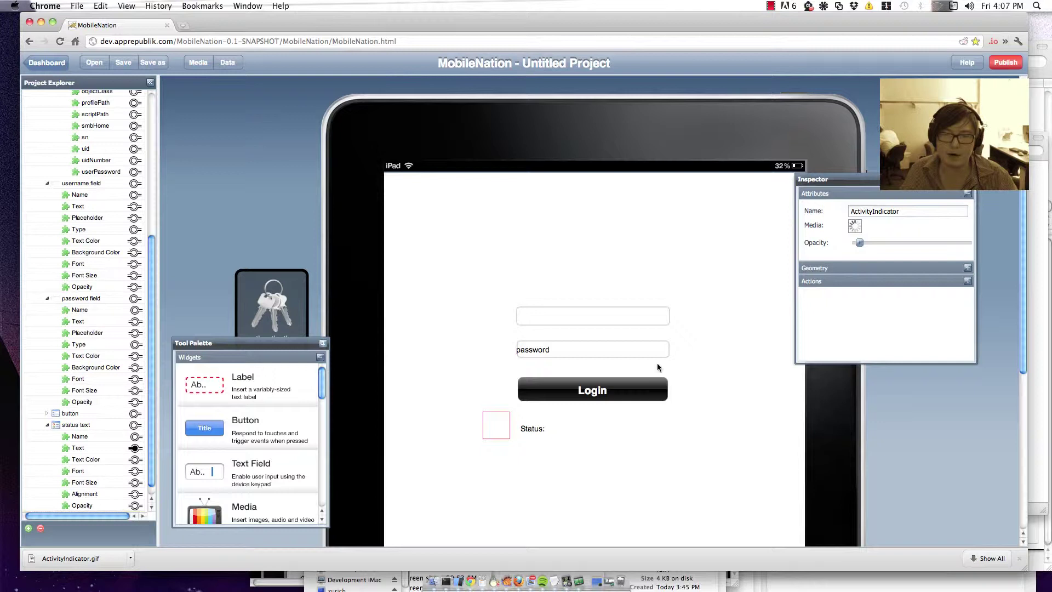
Step: Select the Login button and expand ActivityIndicator's properties in the Project Explorer
click(627, 398)
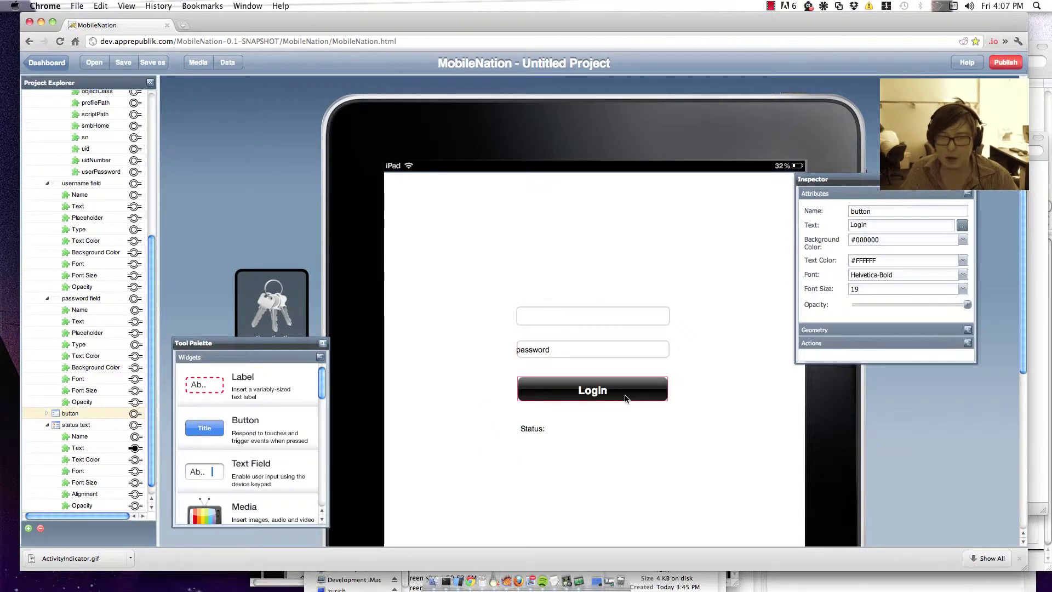
click(928, 346)
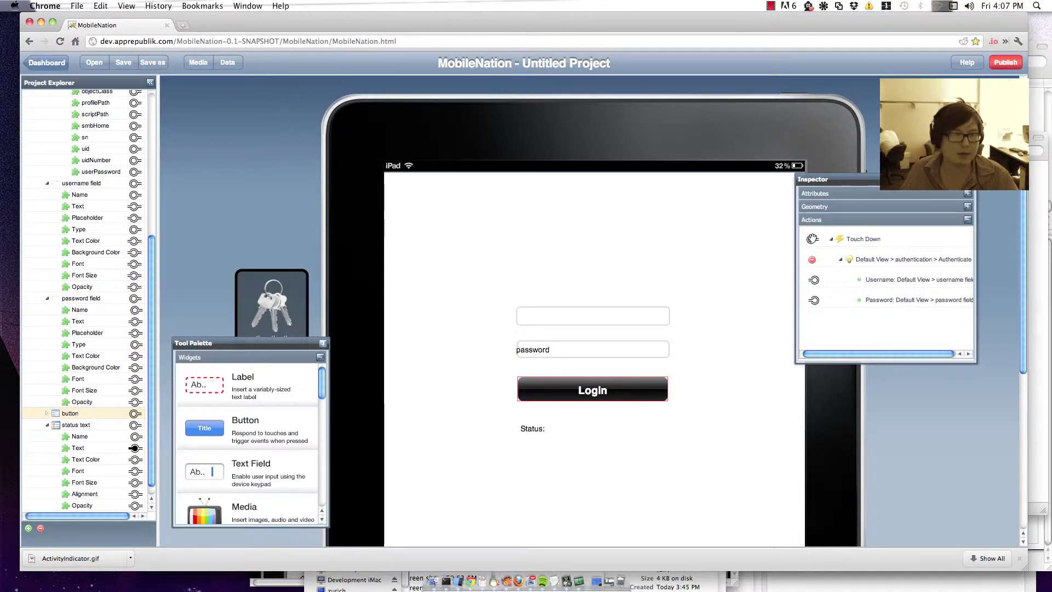
scroll(76, 267, up, 5)
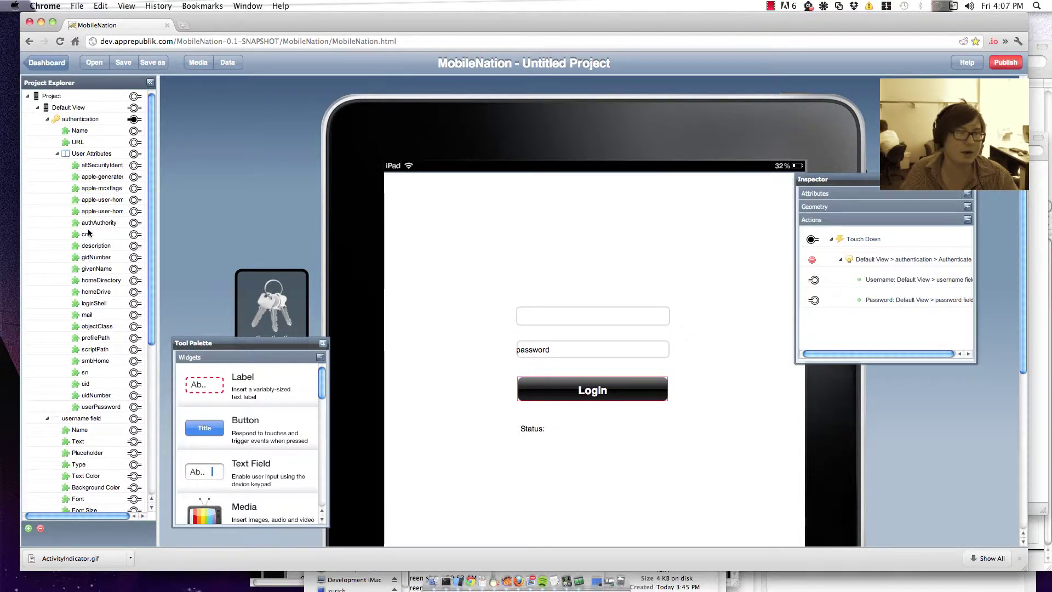
click(47, 119)
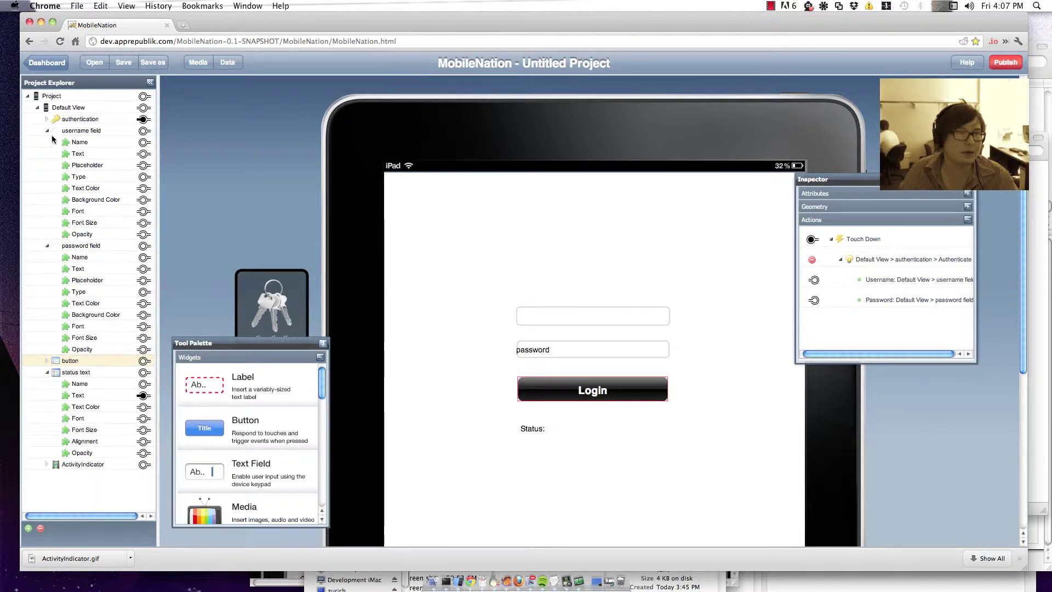
click(47, 131)
click(47, 142)
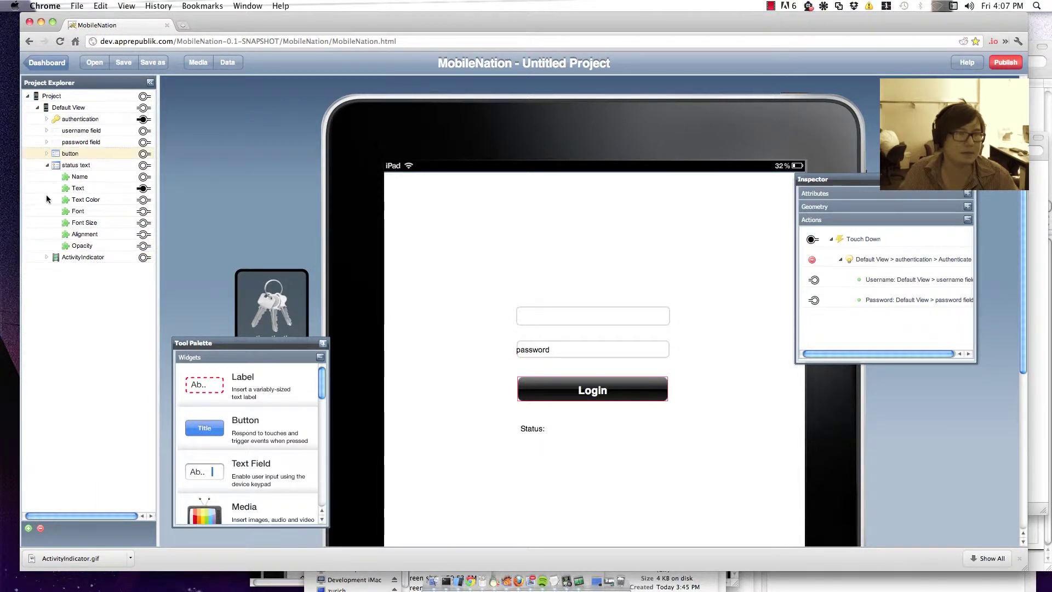
click(47, 258)
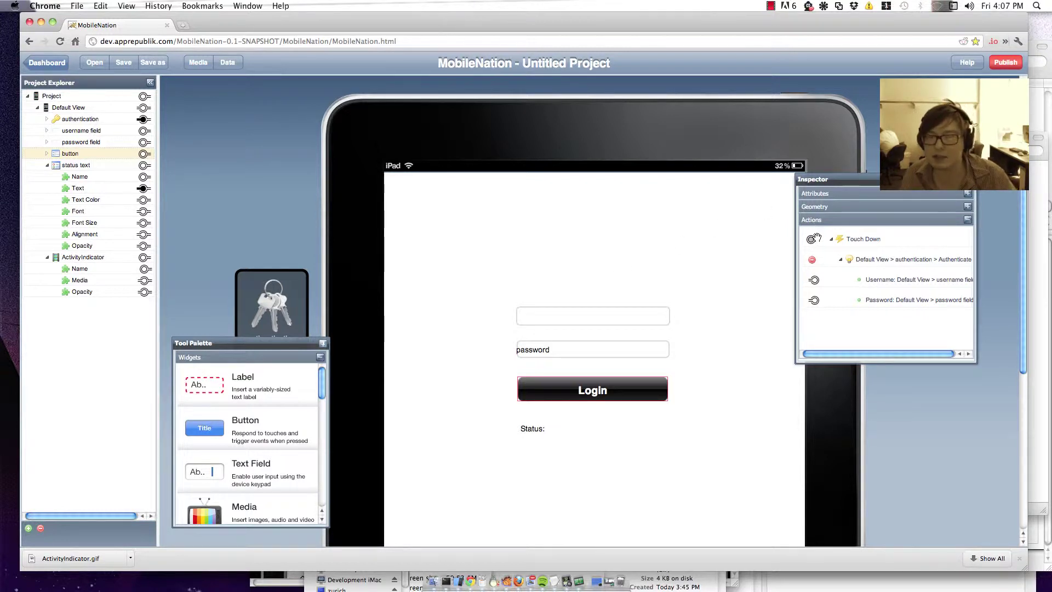
Step: Connect the Login button's Touch Down to ActivityIndicator Opacity, with the value set to 100
drag(814, 239, 145, 292)
click(193, 299)
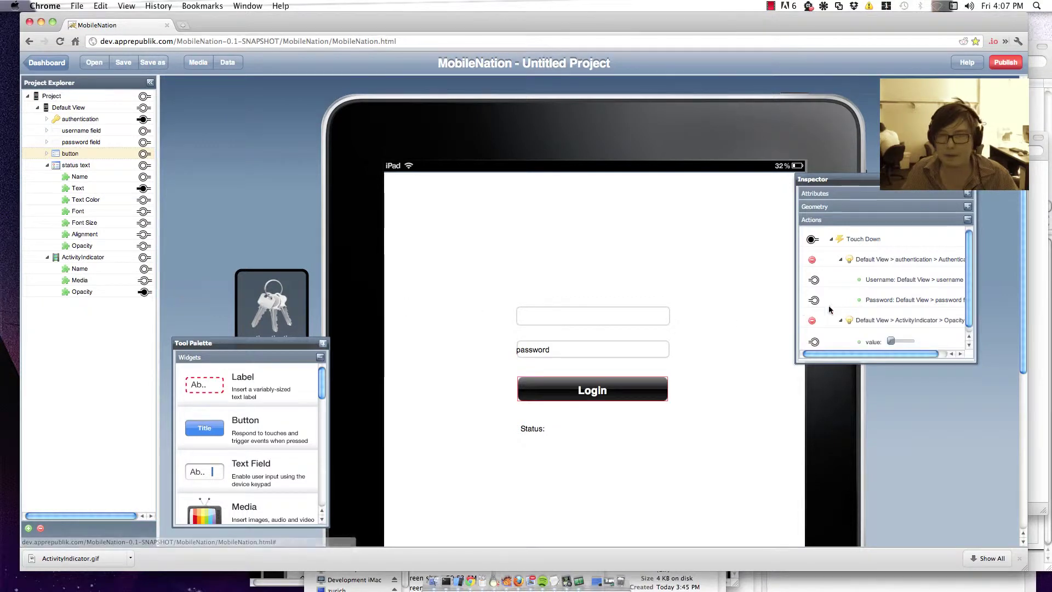
drag(892, 340, 951, 340)
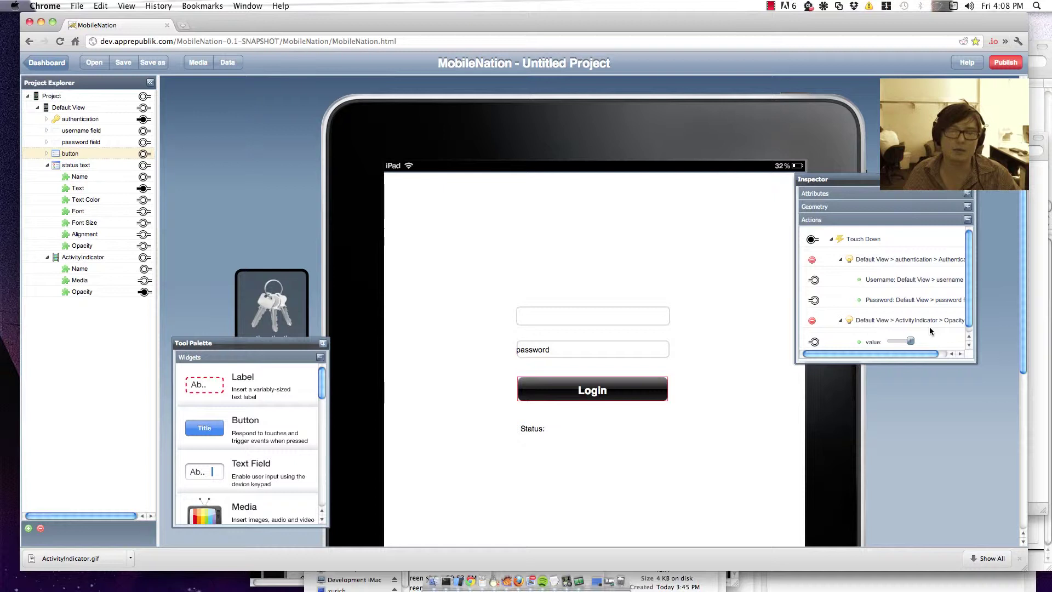
click(275, 291)
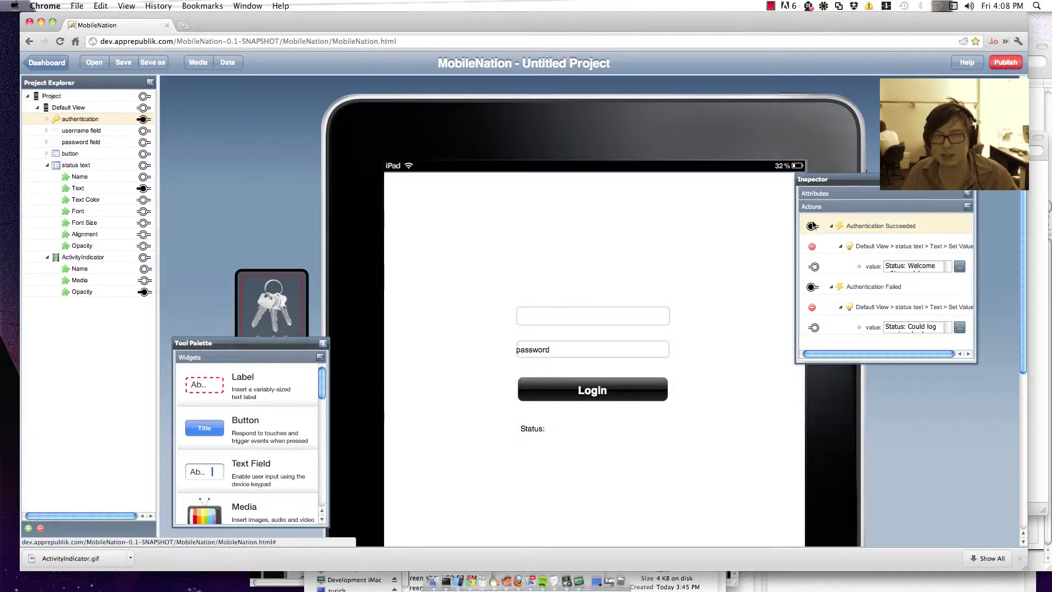
Step: Link Authentication Succeeded and Failed to ActivityIndicator Opacity via Set Value, then publish a preview
drag(814, 225, 144, 292)
click(174, 300)
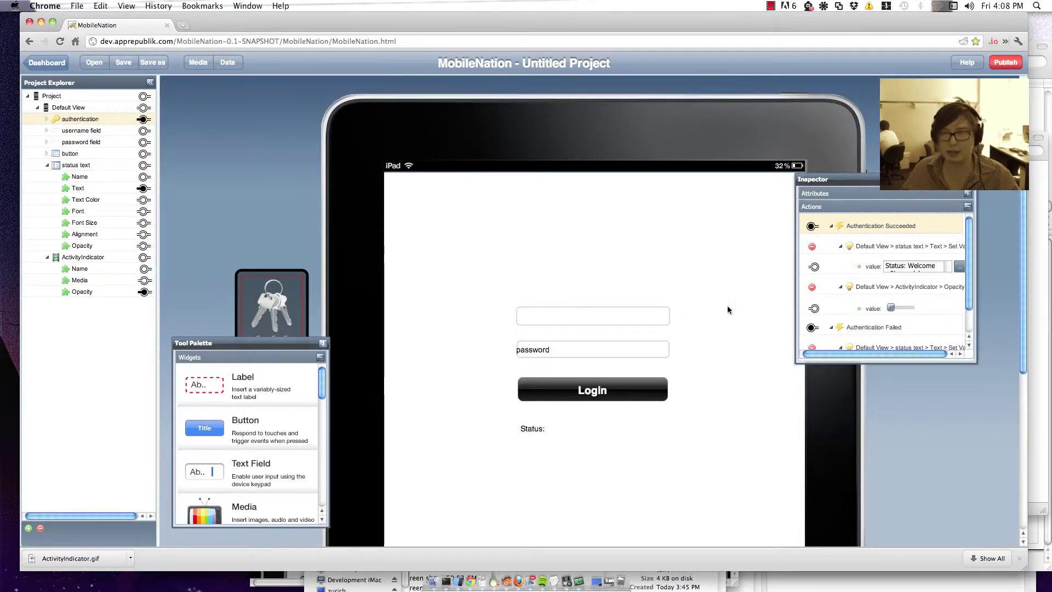
scroll(816, 326, down, 2)
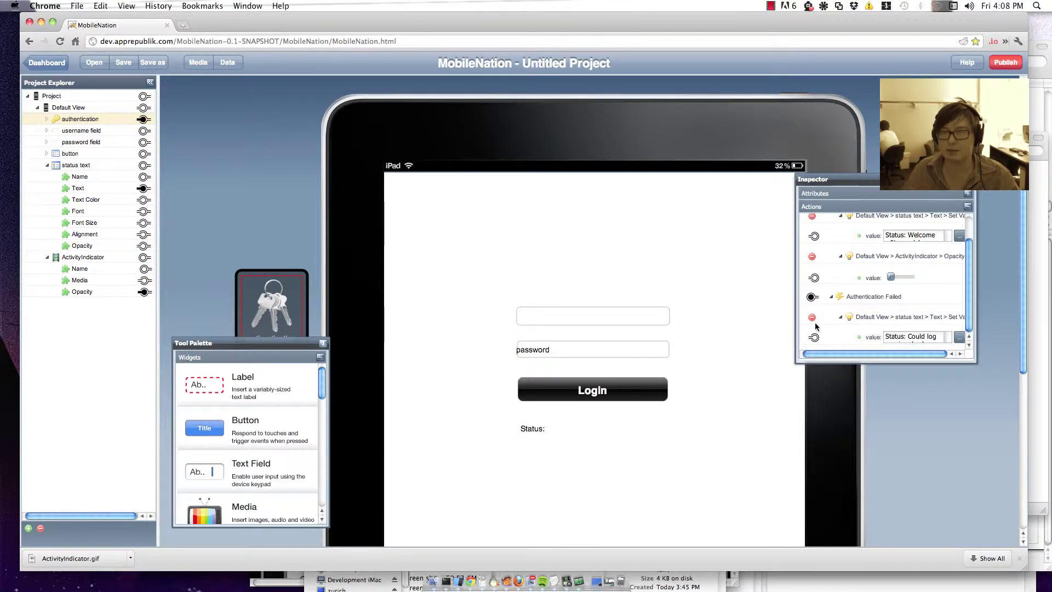
drag(812, 296, 144, 291)
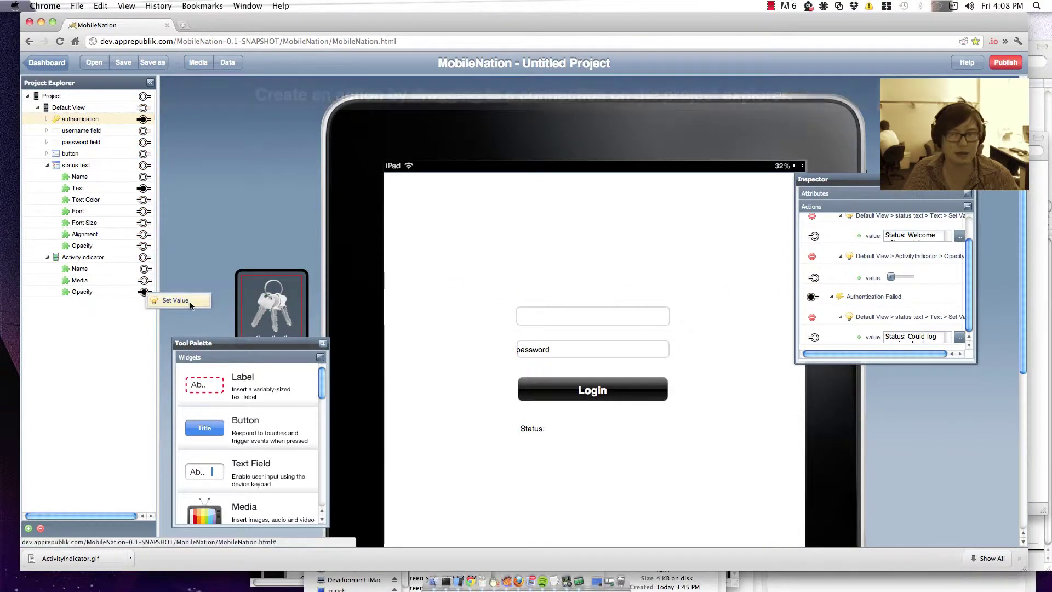
click(190, 301)
scroll(913, 308, down, 2)
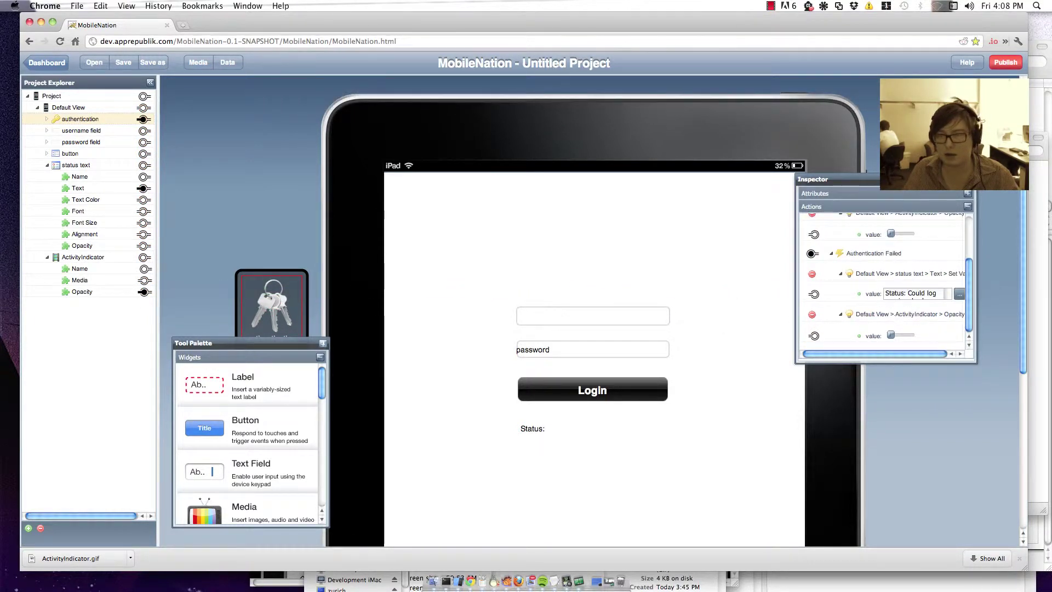
click(993, 66)
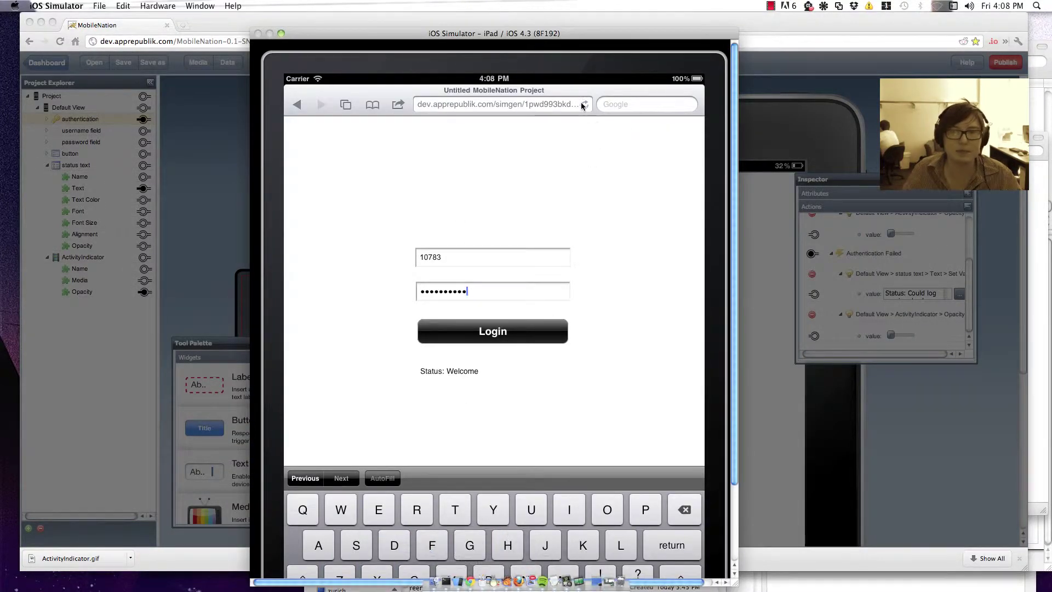
Step: Reload the preview and log in with valid credentials, getting the Welcome status
click(585, 104)
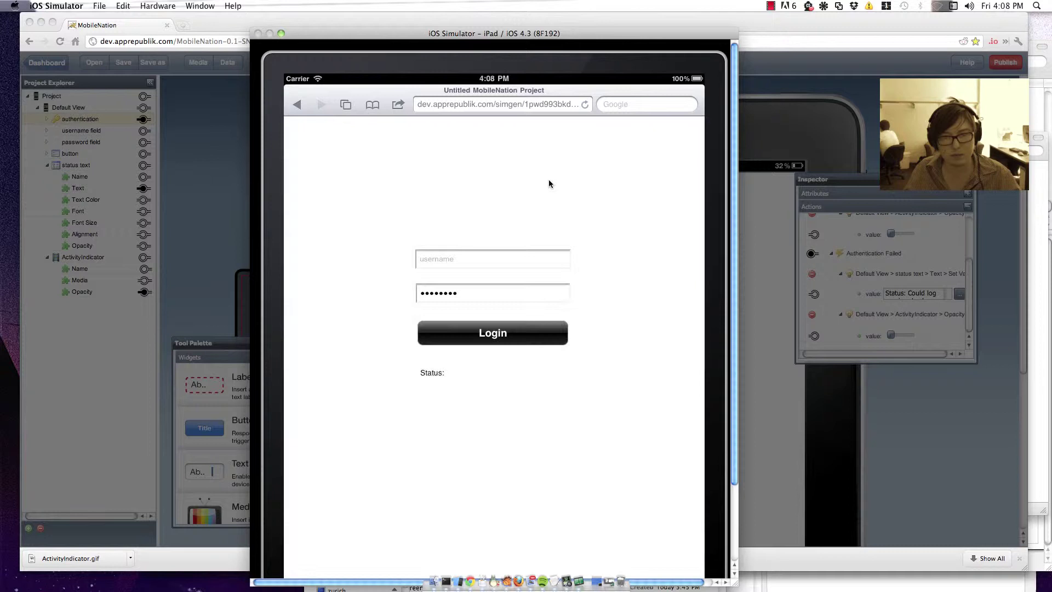
click(484, 257)
click(484, 257)
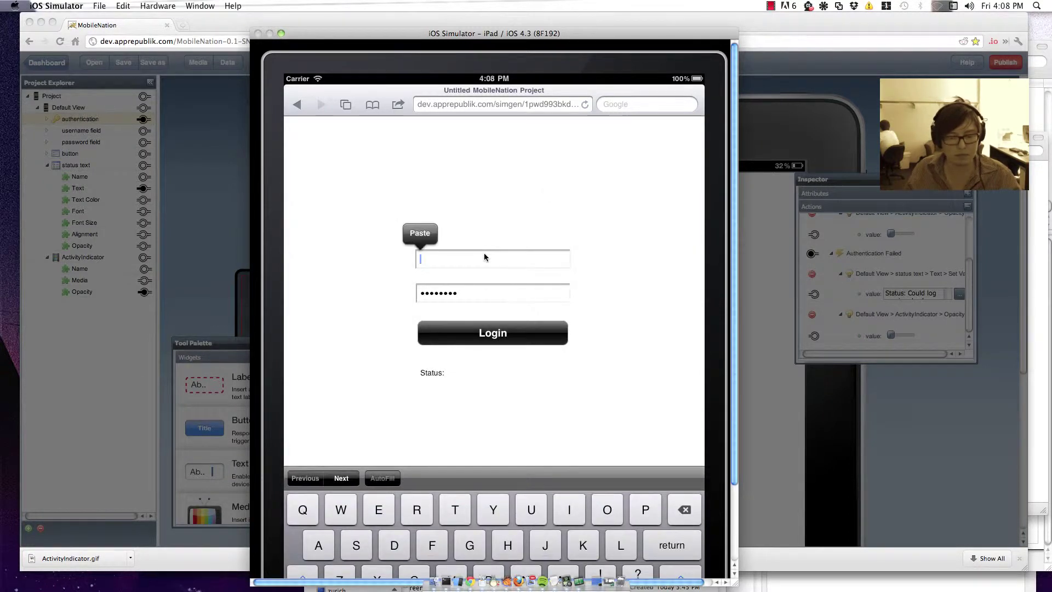
key(Tab)
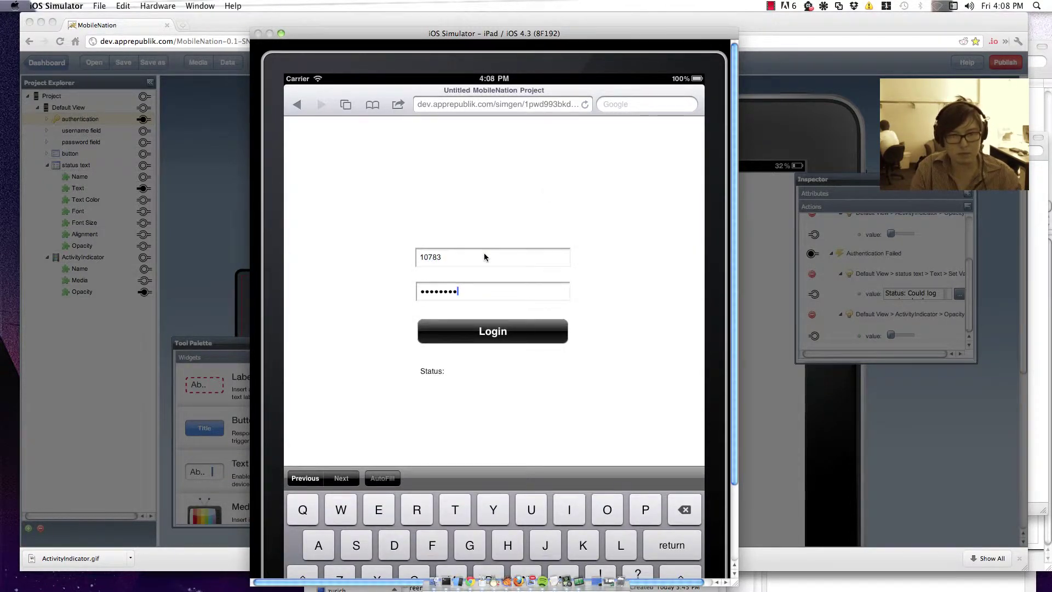
key(BackSpace)
key(BackSpace)
key(BackSpace)
key(BackSpace)
key(BackSpace)
key(BackSpace)
key(BackSpace)
key(BackSpace)
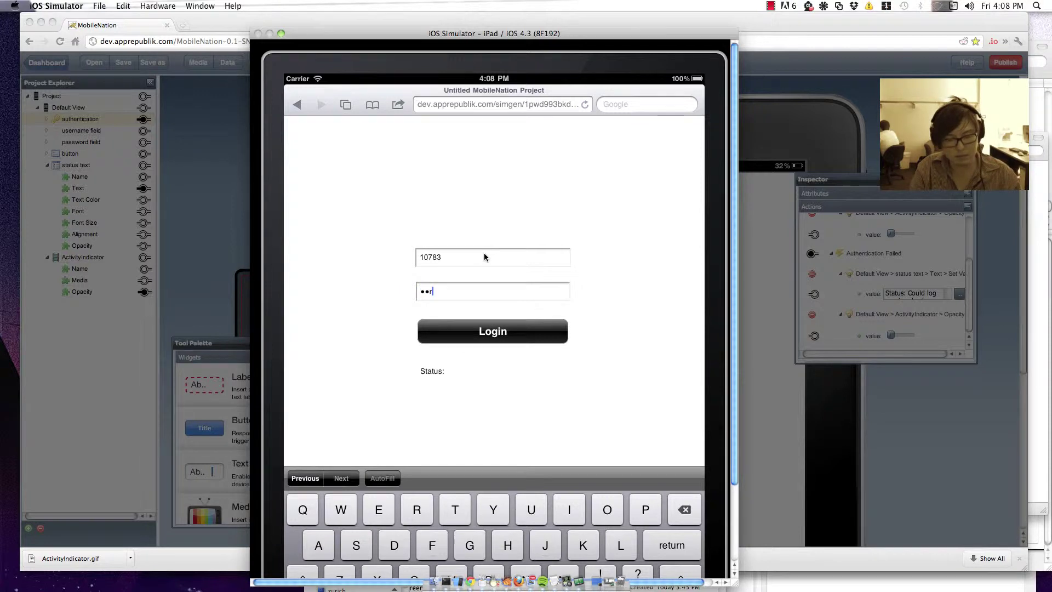
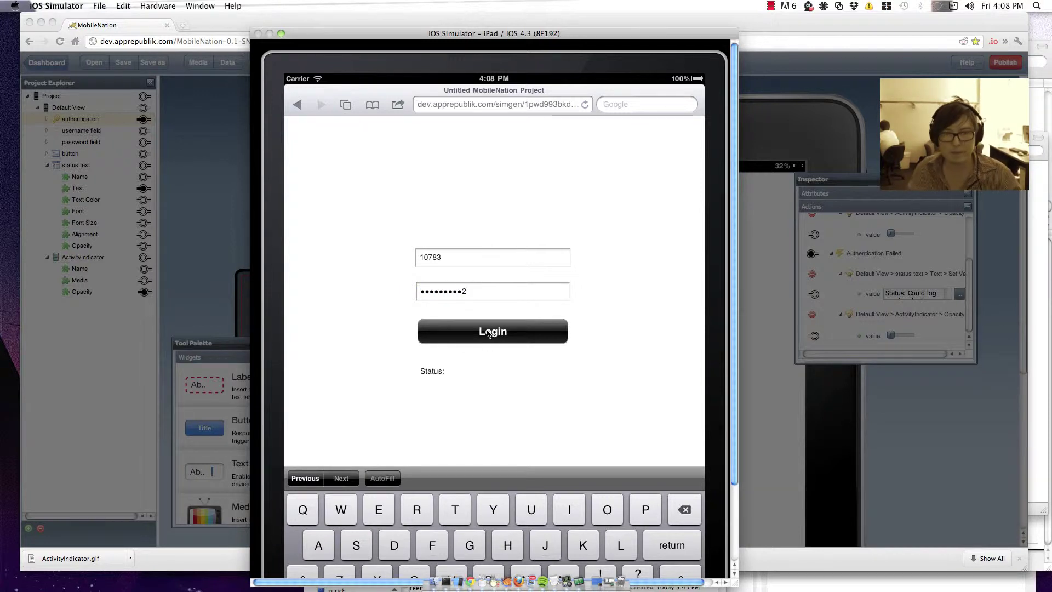
click(488, 332)
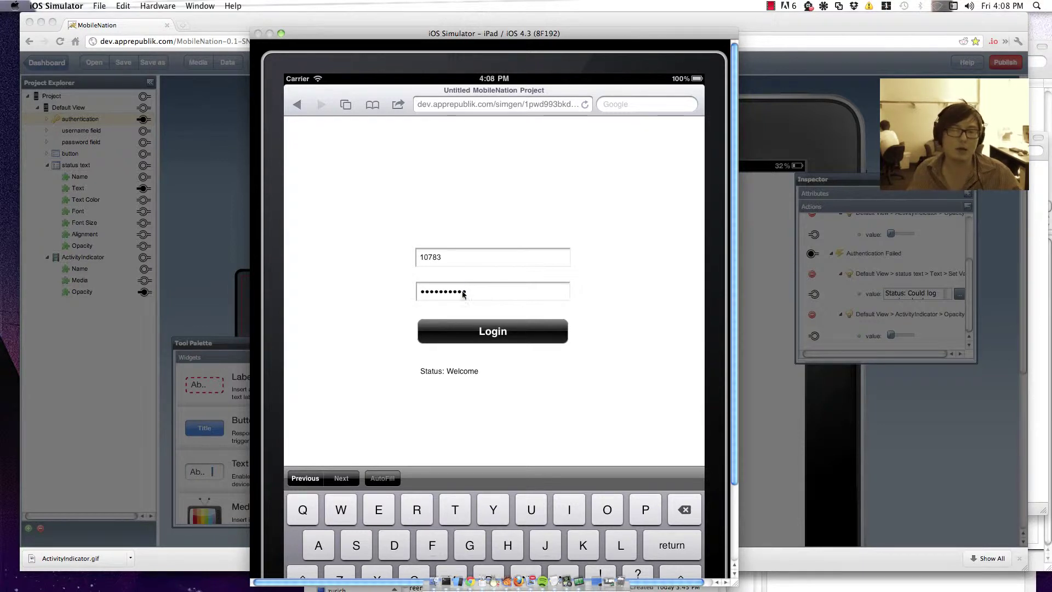
Step: Retry the login with a wrong password, which is rejected, then return to the MobileNation editor
key(BackSpace)
key(BackSpace)
key(BackSpace)
key(BackSpace)
key(BackSpace)
key(BackSpace)
key(BackSpace)
key(BackSpace)
key(BackSpace)
key(BackSpace)
key(BackSpace)
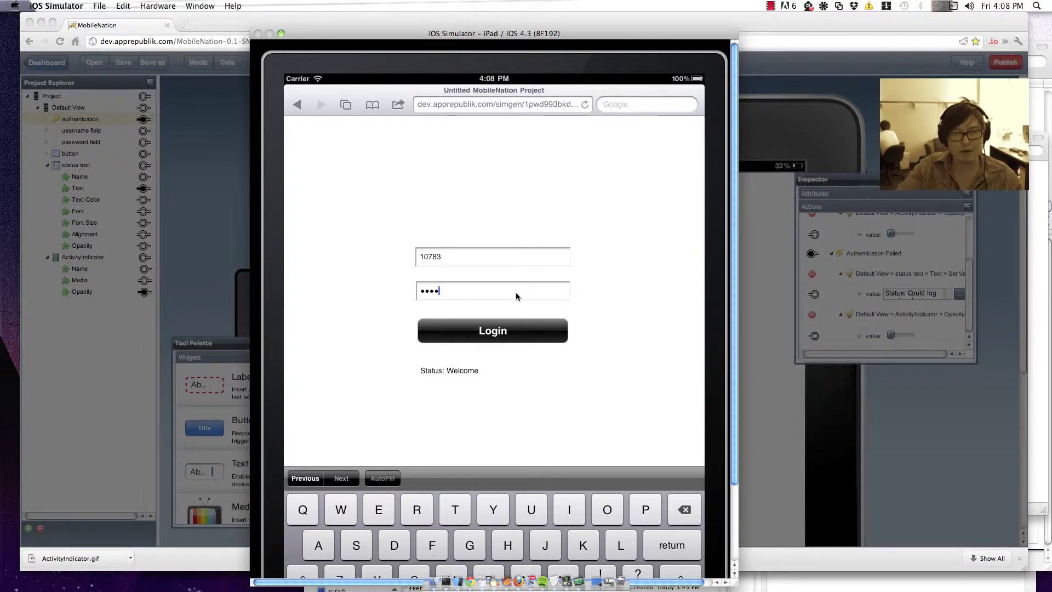
key(super+v)
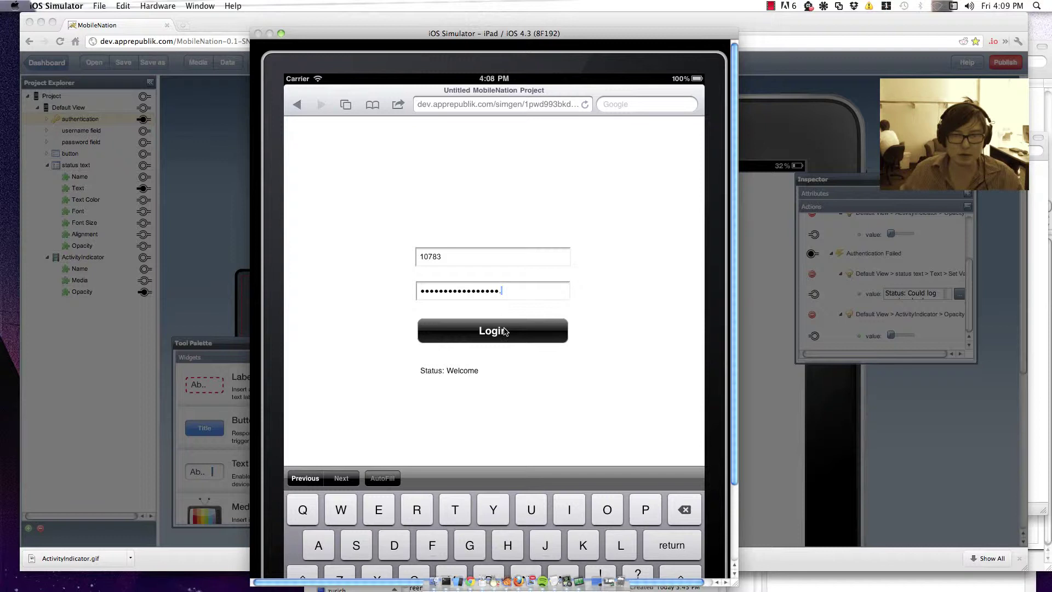
click(505, 331)
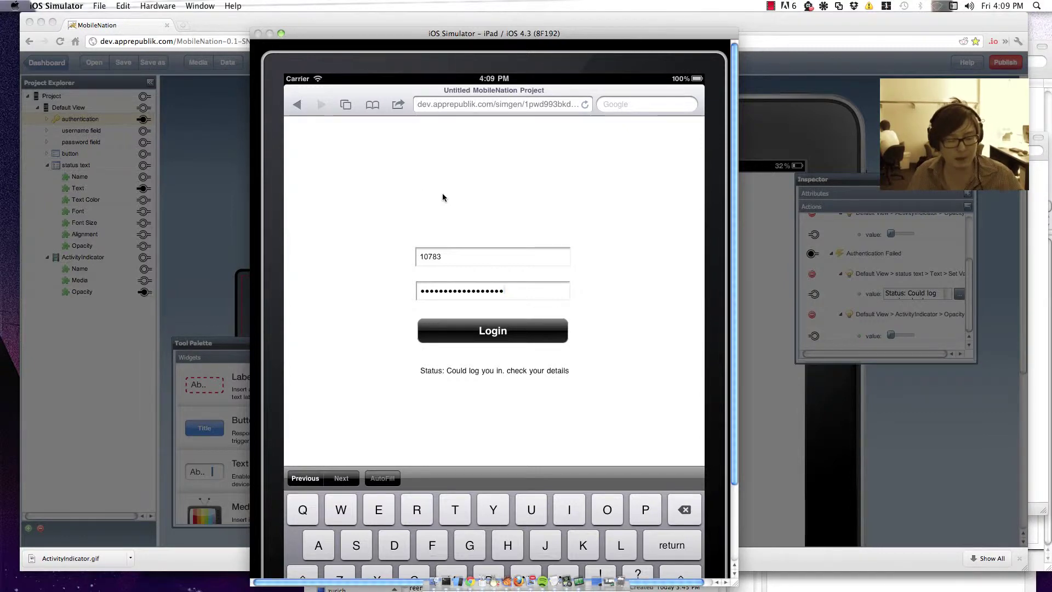
key(super+Tab)
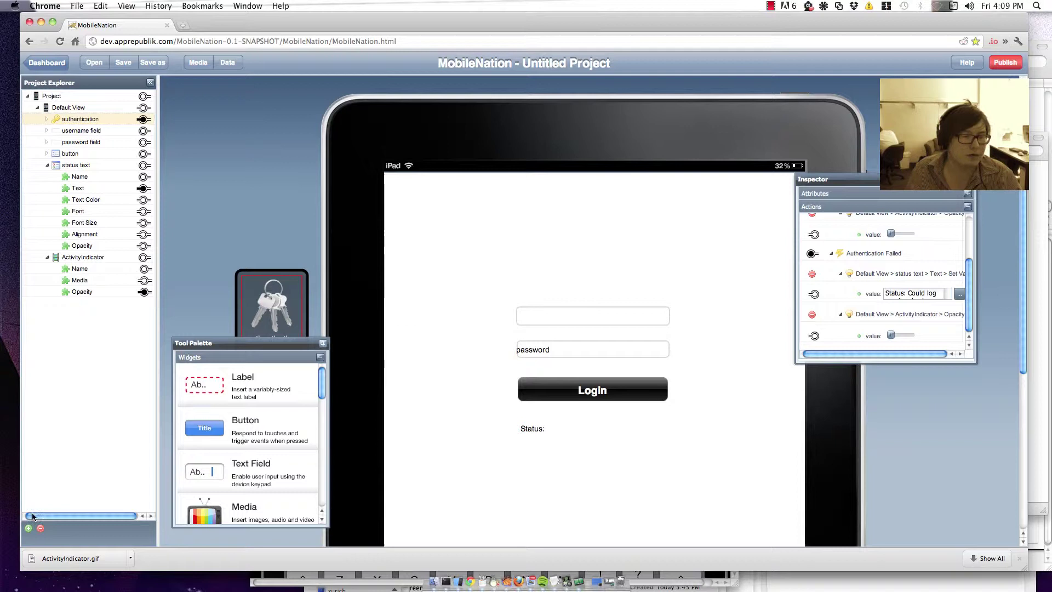
Step: Add a view named 'Calendar view', captioned 'Calendar', with Navigation Bar ticked
click(28, 528)
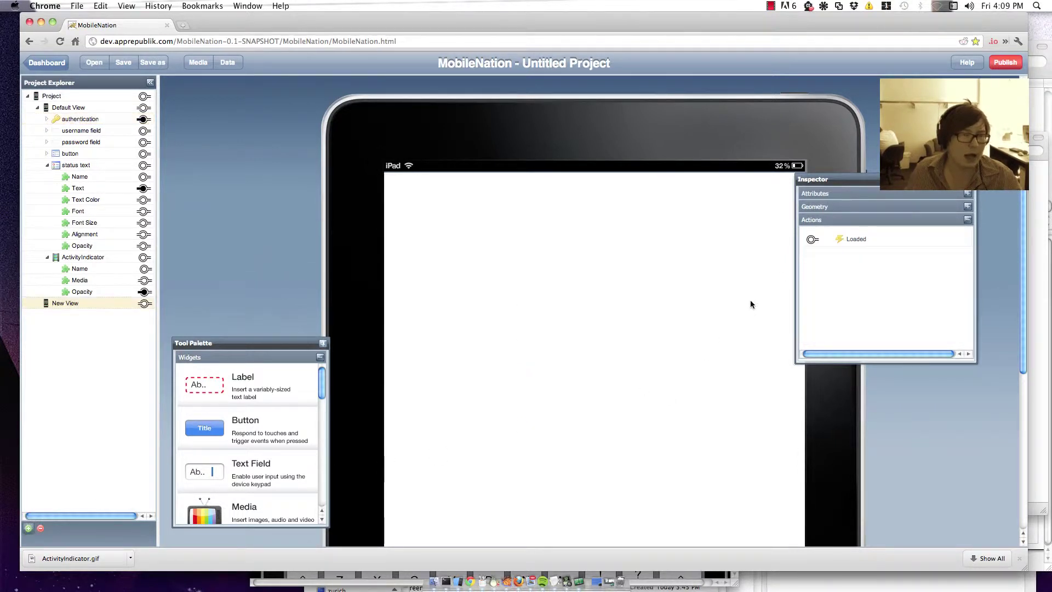
click(855, 193)
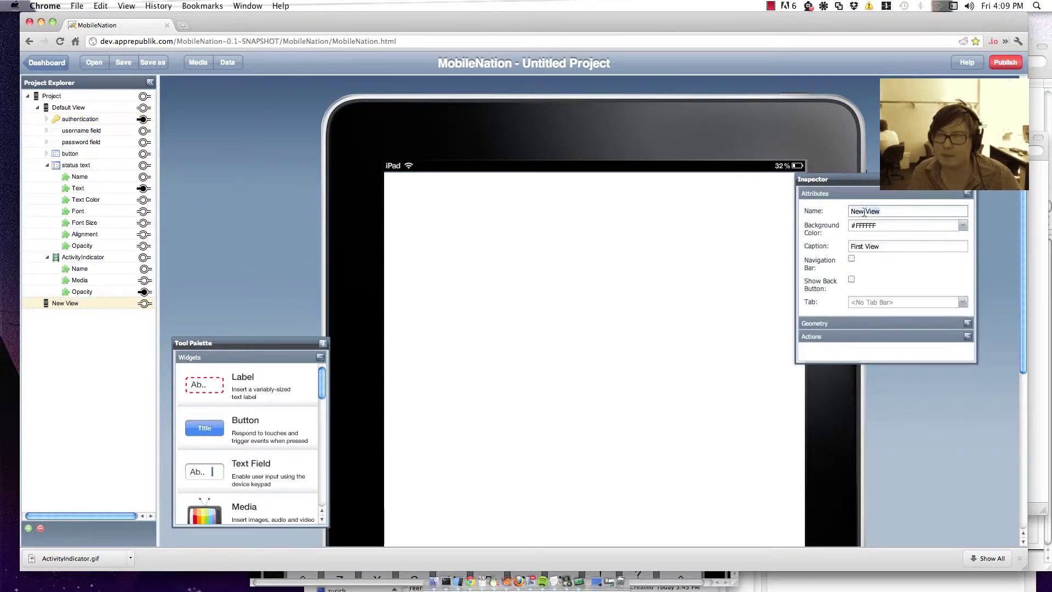
triple_click(865, 212)
text(Calendar)
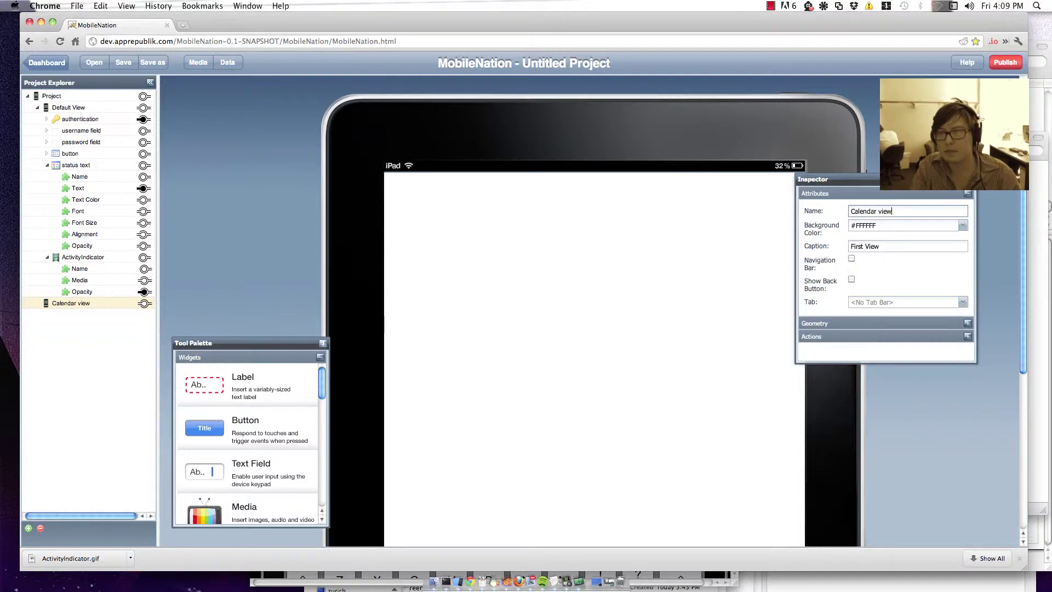
key(Tab)
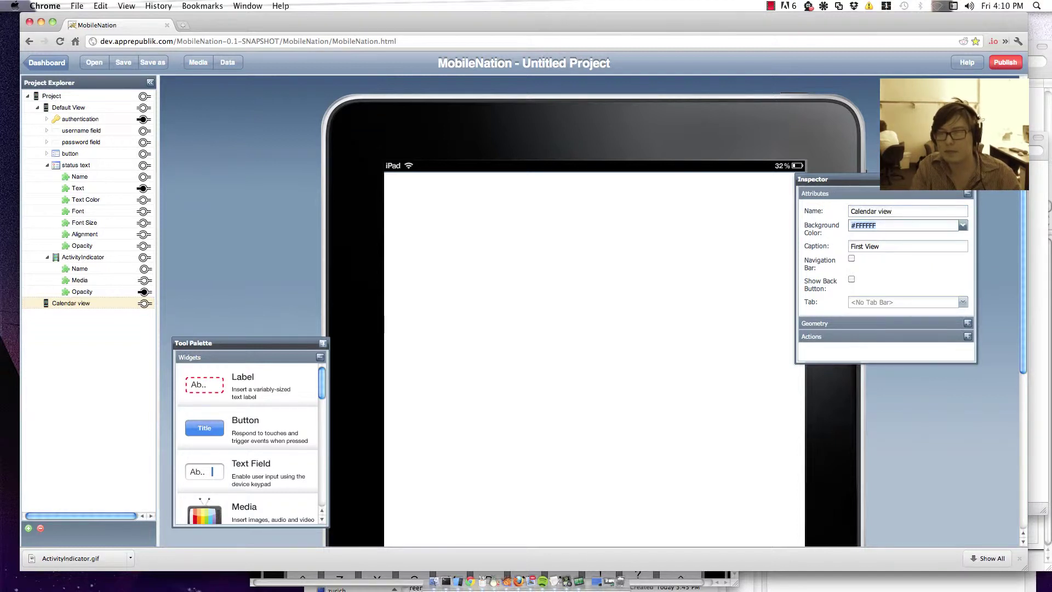
key(Tab)
text(V)
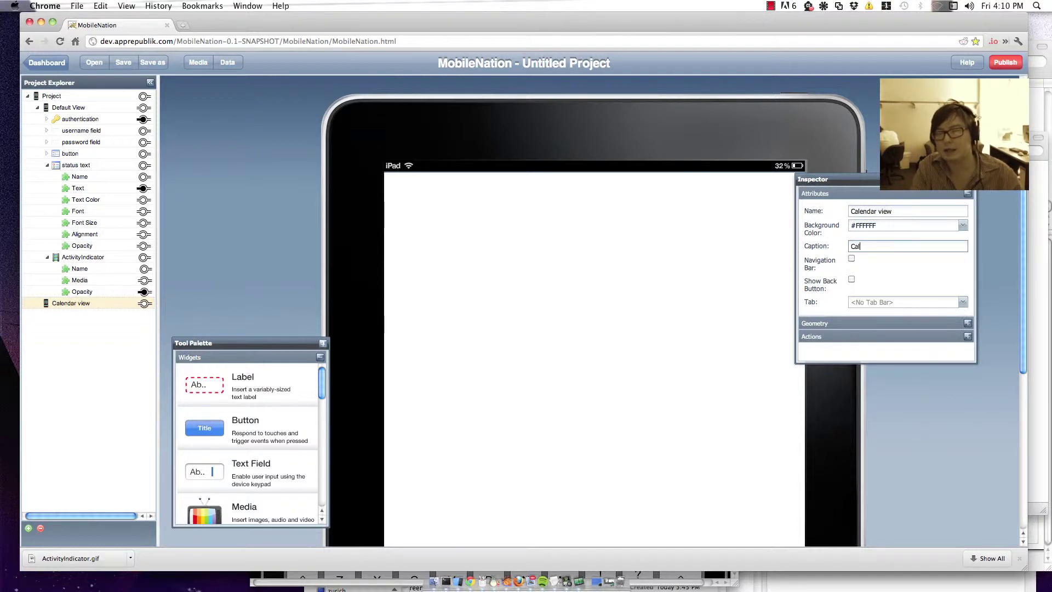
click(851, 260)
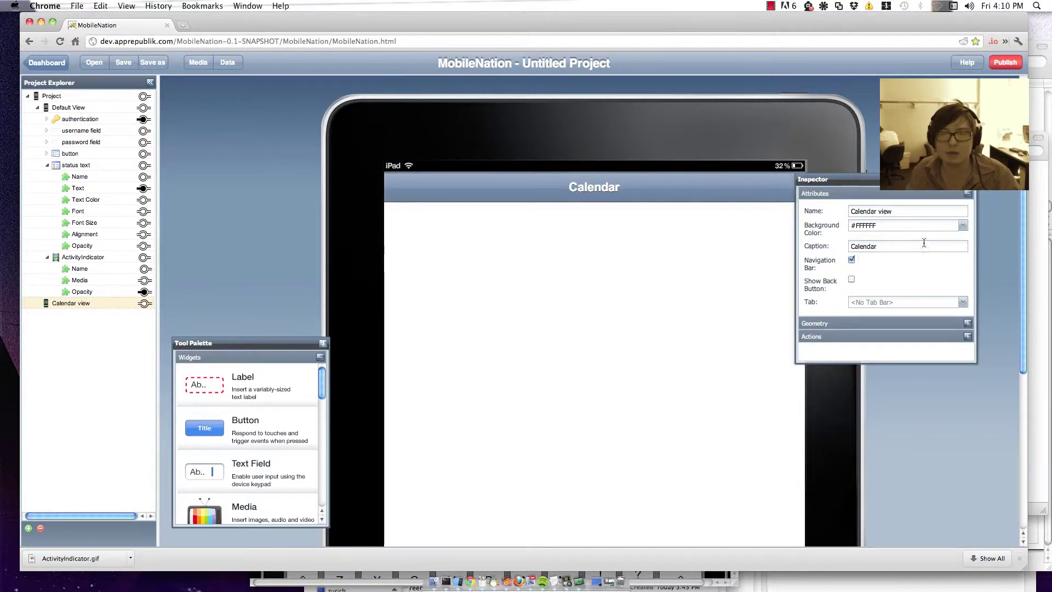
Step: Drop a Calendar widget at the view's top-left, stretch it to full iPad width, and return to the login view
scroll(296, 375, down, 10)
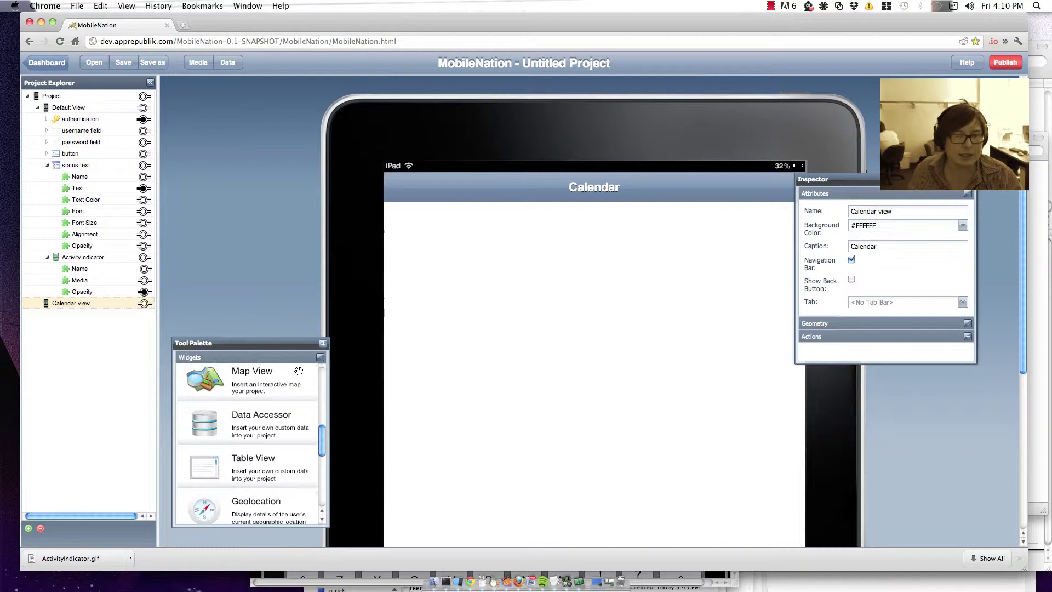
drag(202, 509, 447, 272)
drag(506, 325, 462, 272)
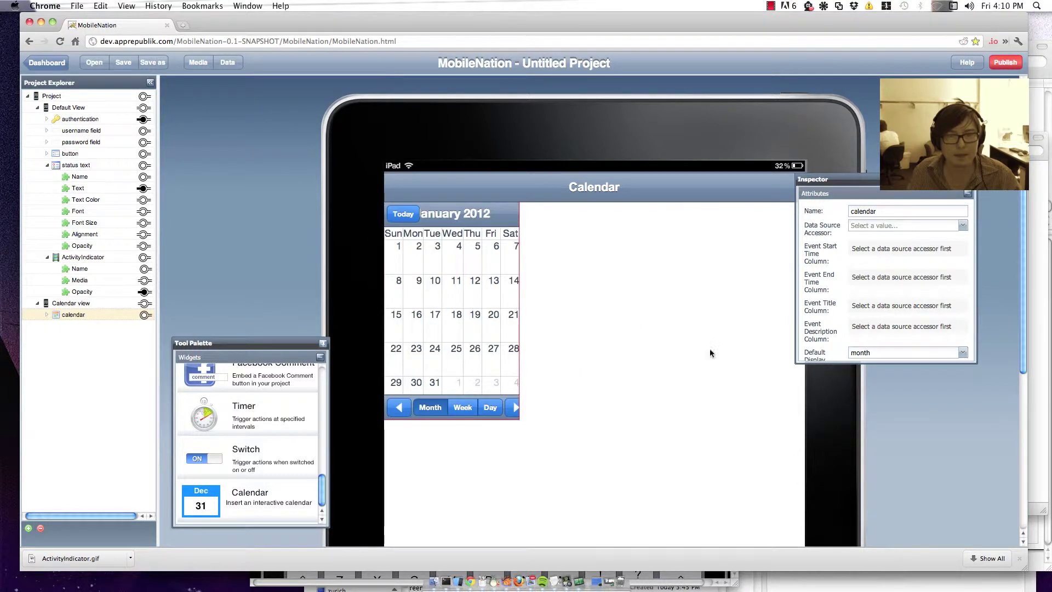
scroll(946, 433, down, 3)
scroll(768, 400, down, 1)
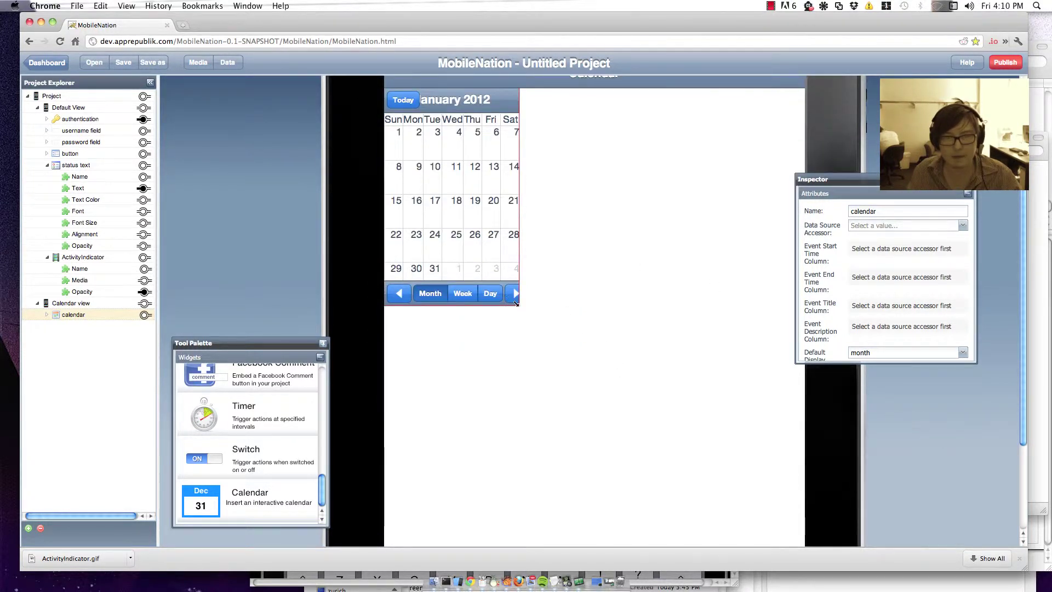
drag(802, 529, 802, 475)
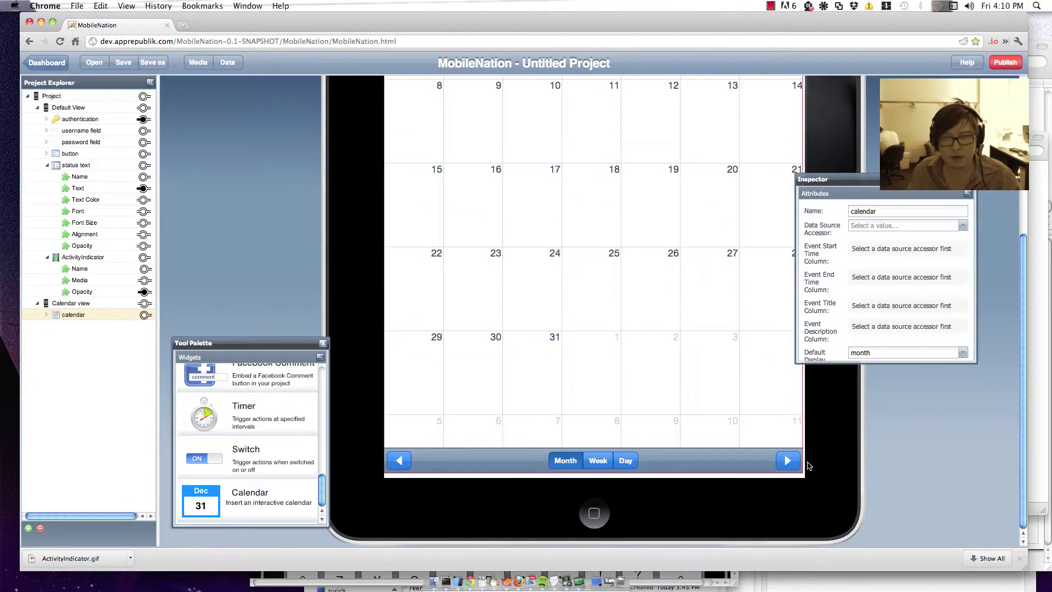
click(72, 107)
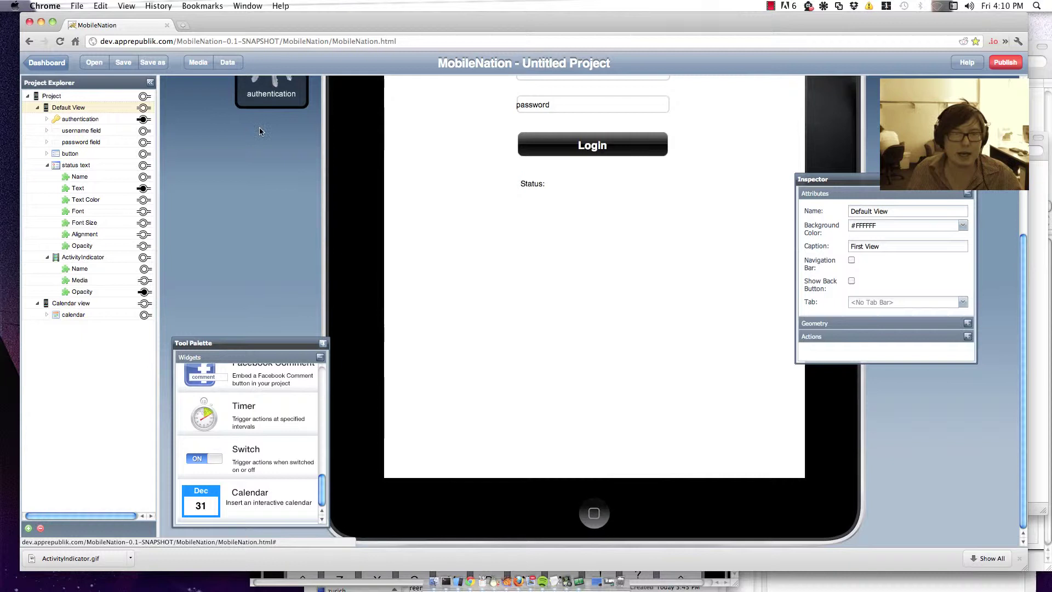
Step: Make Authentication Succeeded load Calendar view with a Slide left transition, then show Calendar view
scroll(259, 127, up, 3)
click(272, 247)
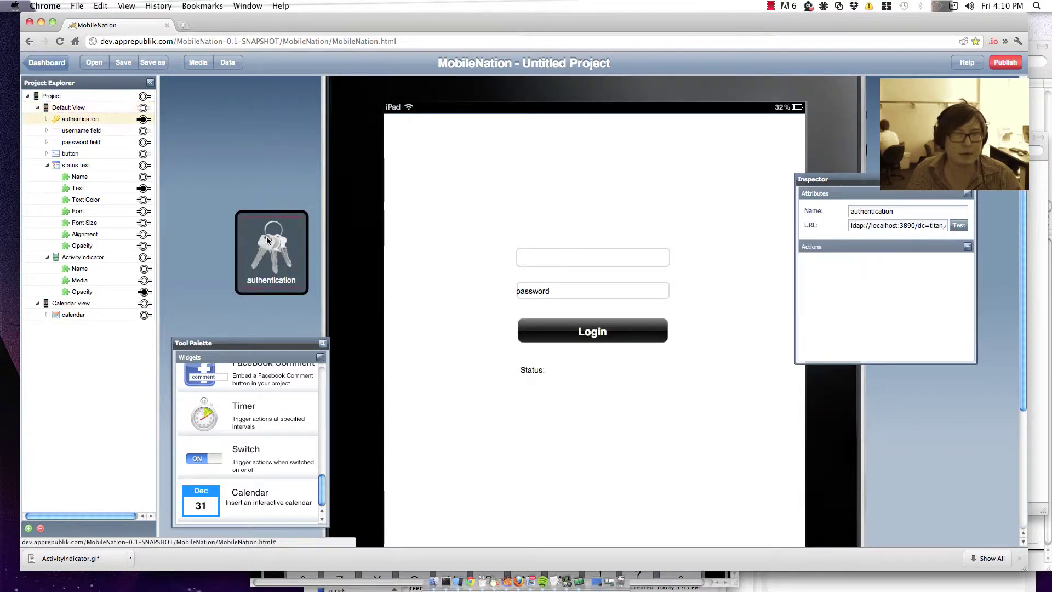
click(827, 245)
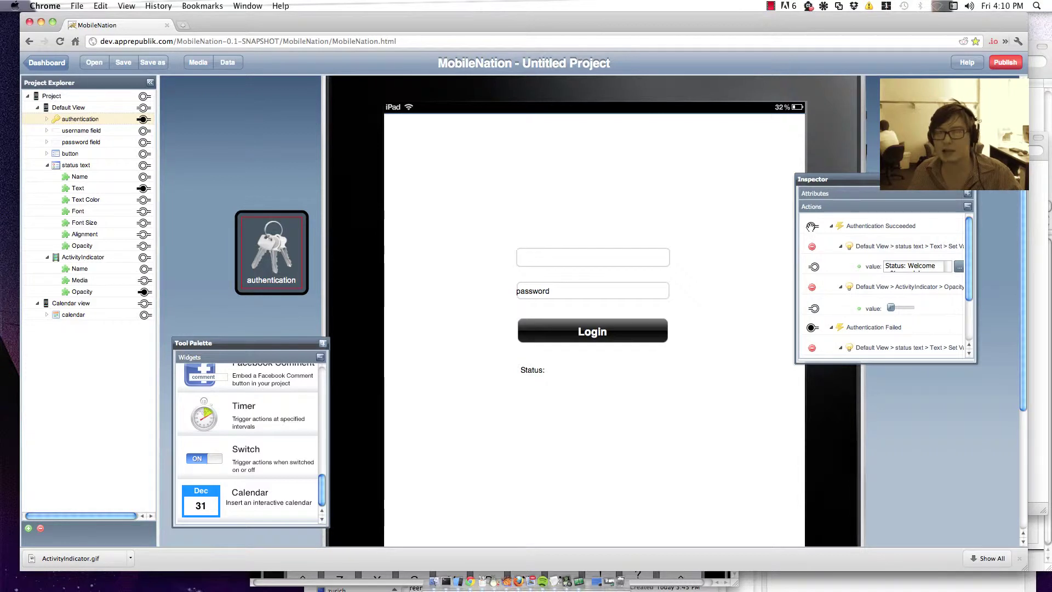
drag(811, 226, 145, 304)
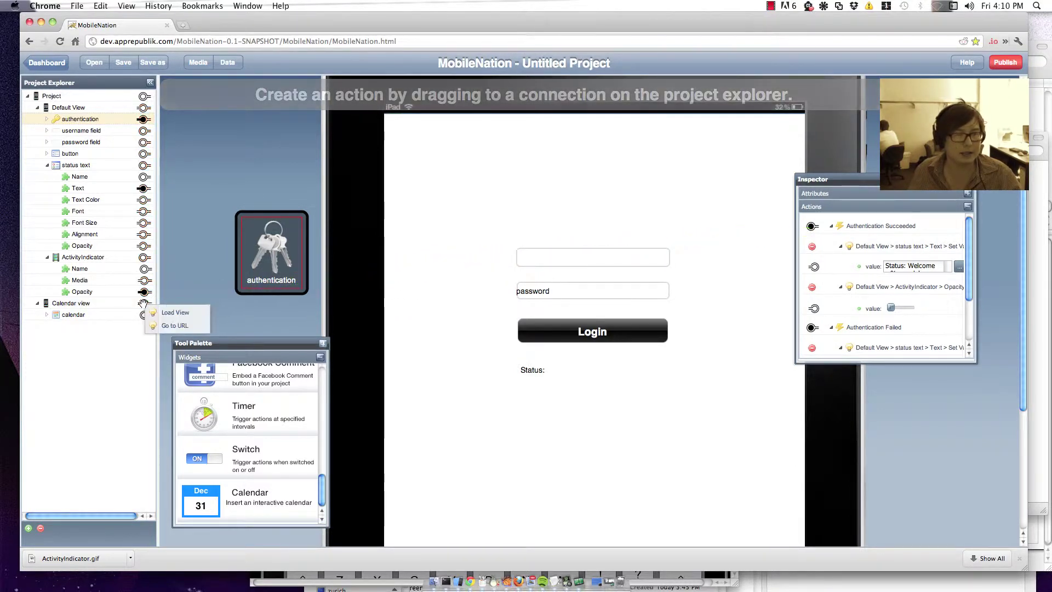
click(173, 320)
scroll(913, 310, down, 2)
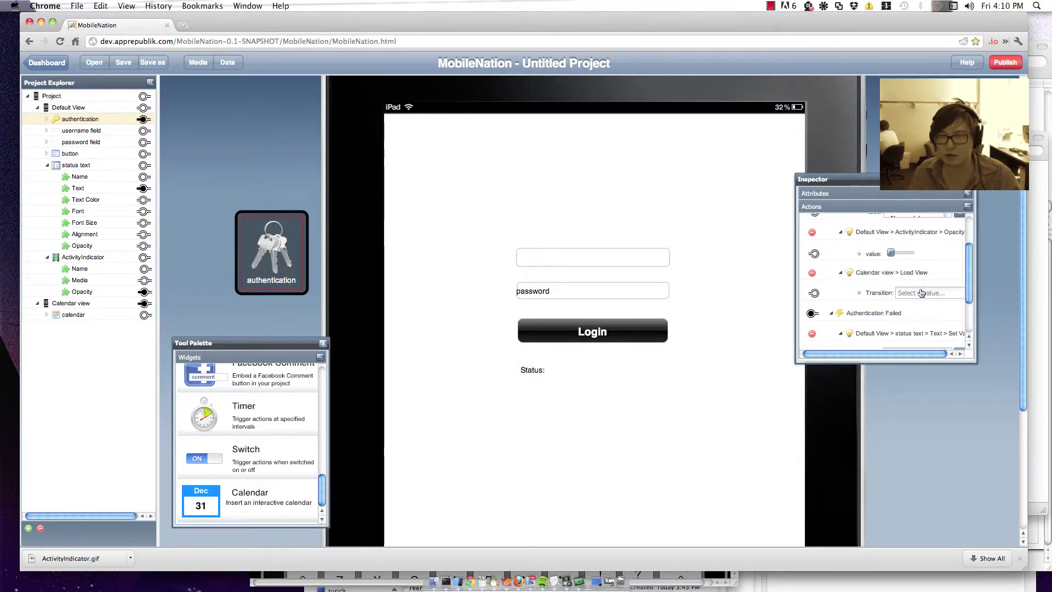
click(921, 294)
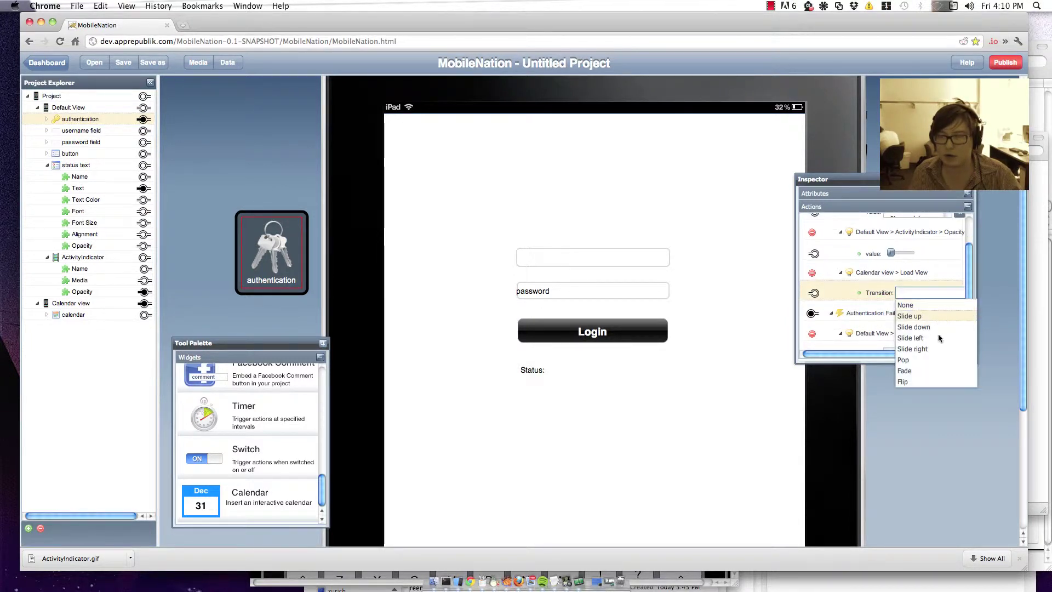
click(912, 338)
scroll(941, 314, down, 2)
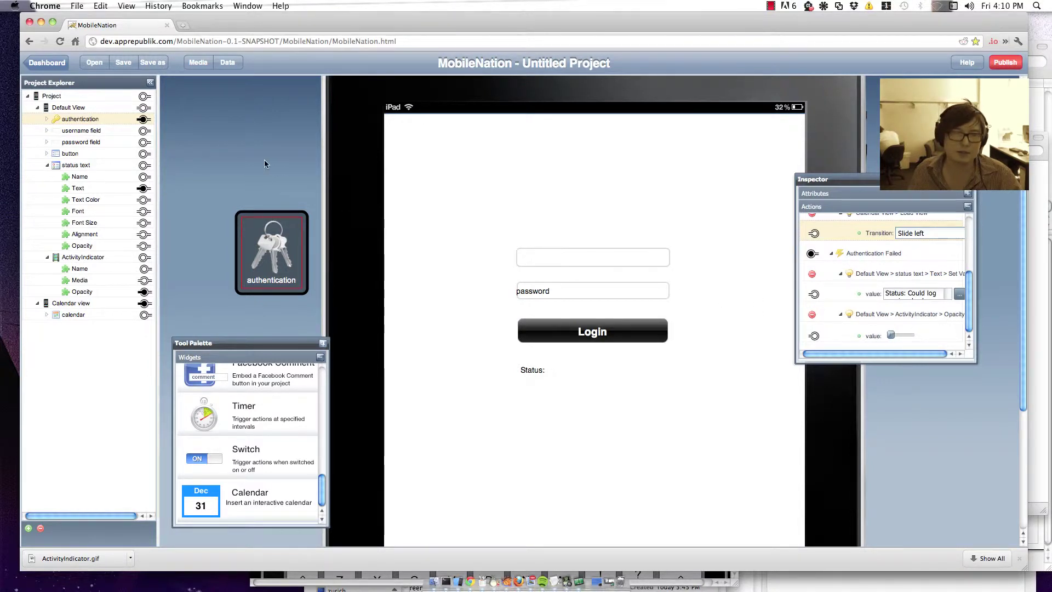
click(87, 304)
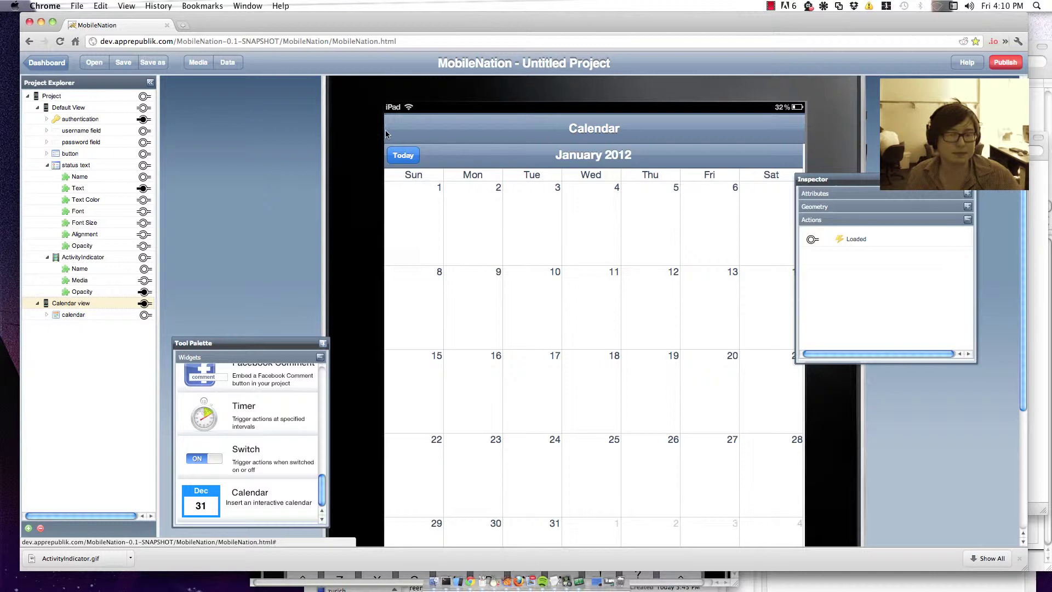
Step: Add a data source that imports live from an enterprise database, with MySQL as the server type
click(228, 63)
click(665, 463)
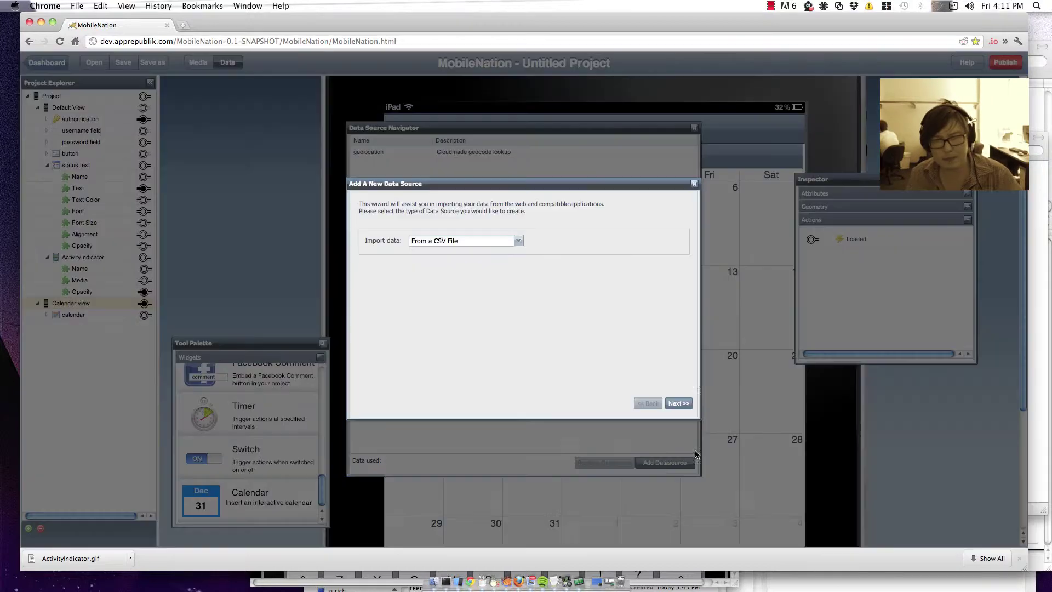
click(516, 242)
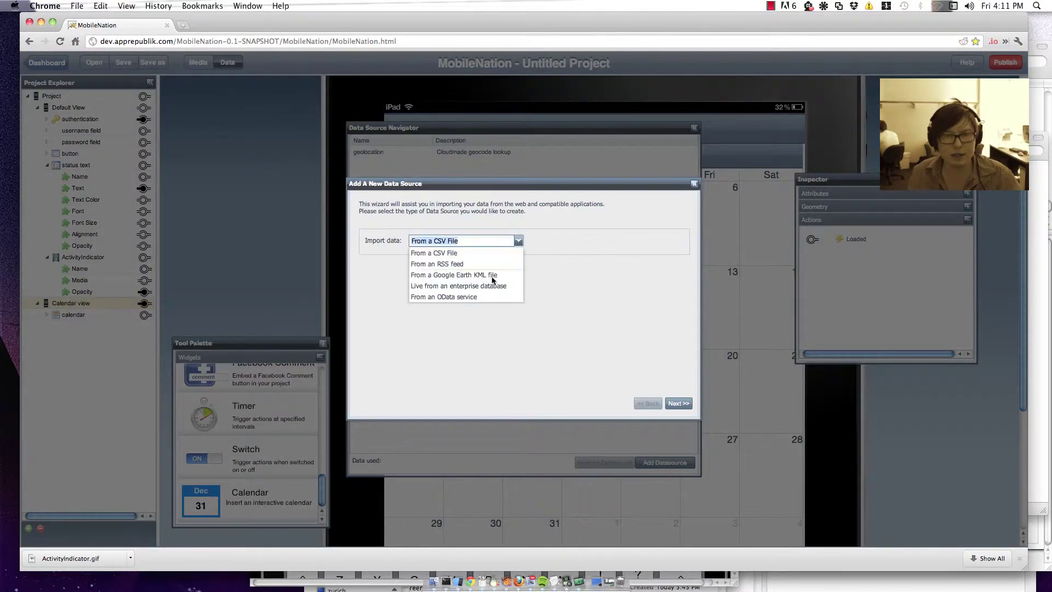
click(495, 287)
click(679, 403)
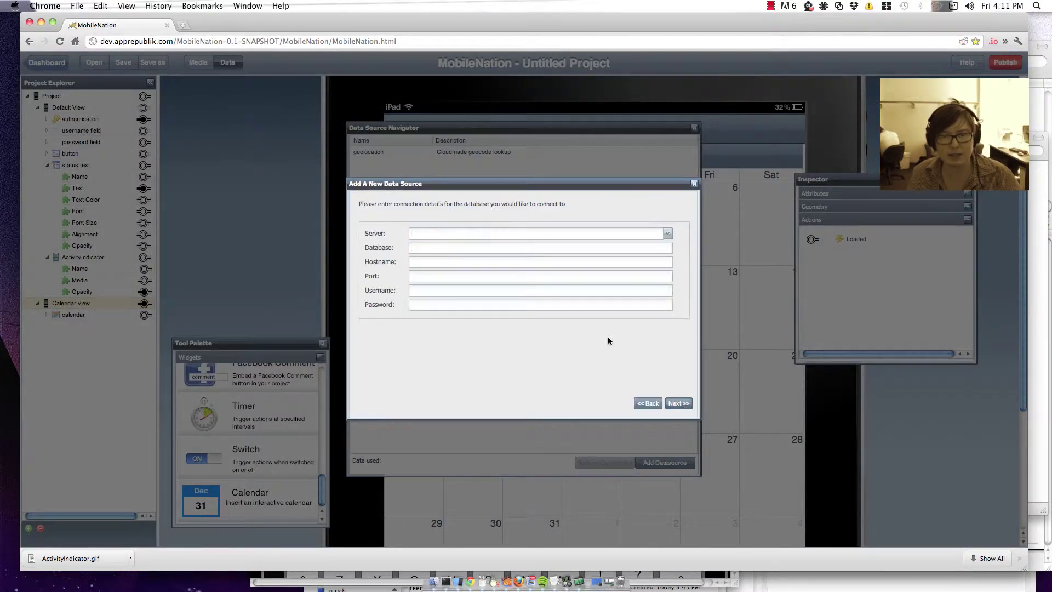
click(670, 234)
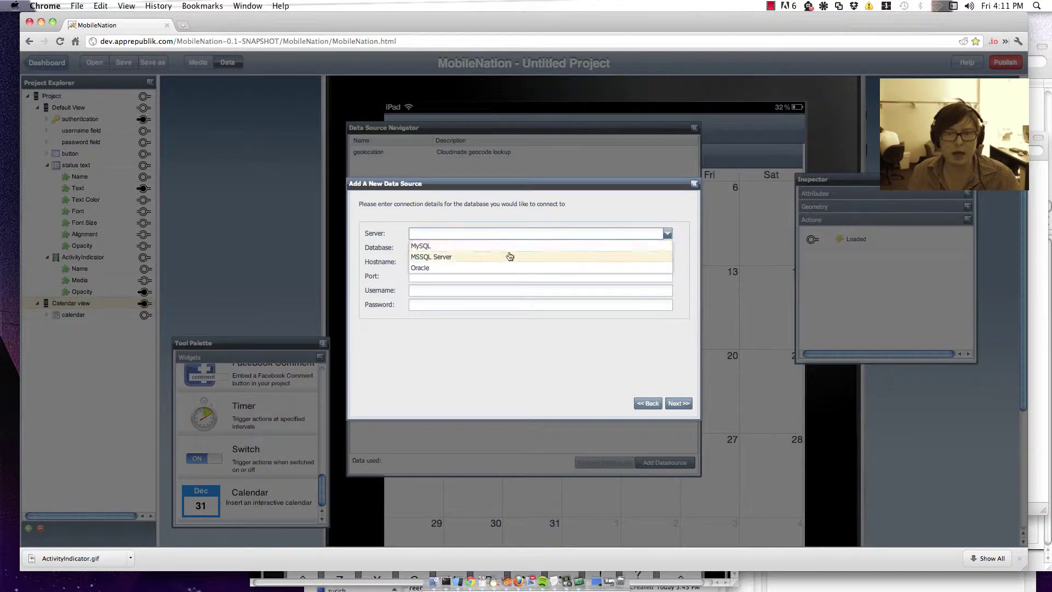
click(447, 246)
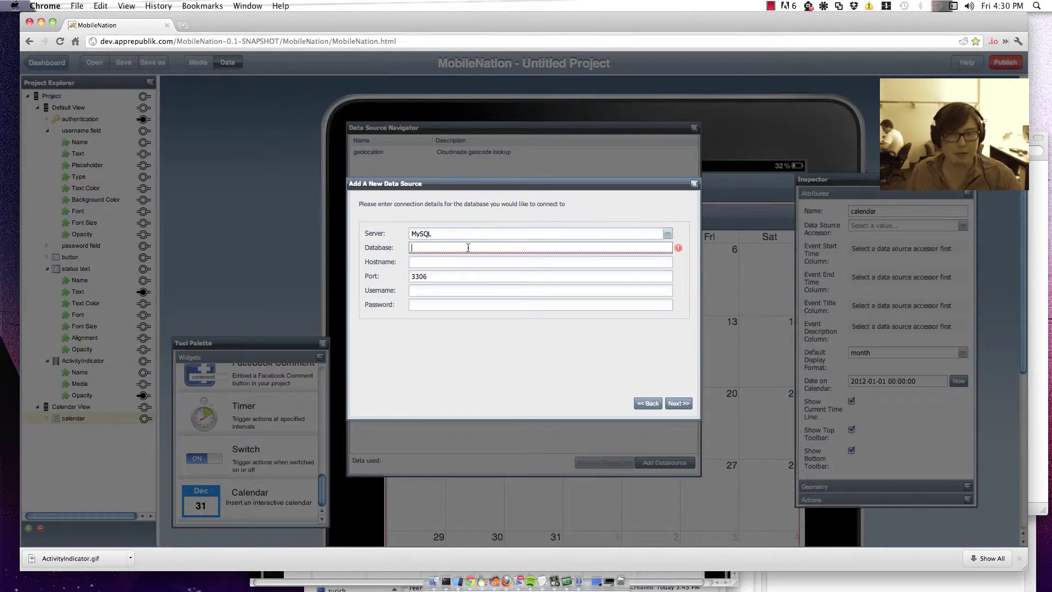
Step: Enter database ccgs_denbigh_2, hostname 192.168.33.218, and the database username and password
text(ccgs_den)
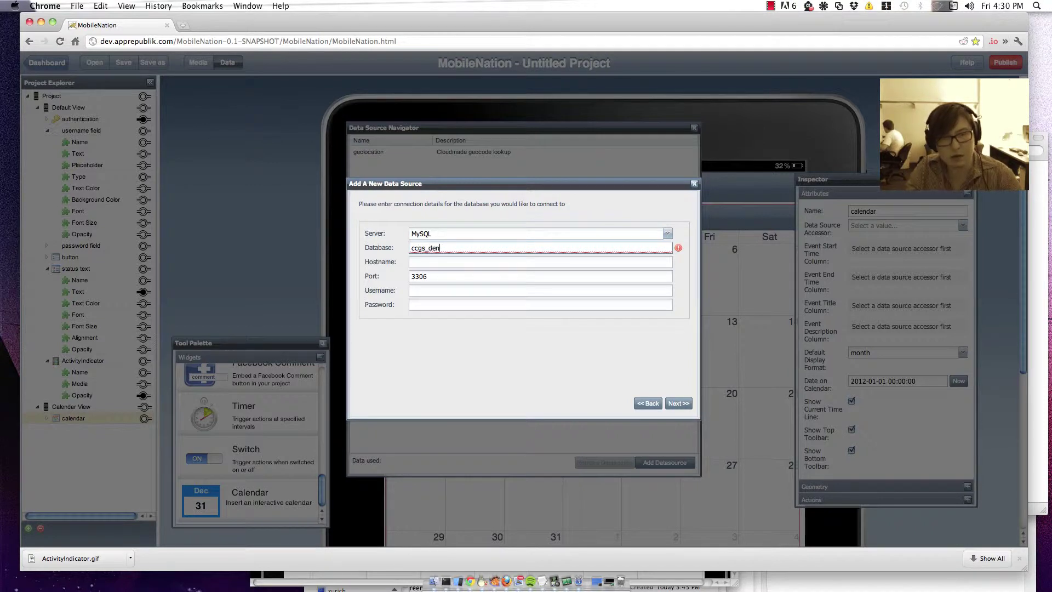
text(bigh_2)
key(Tab)
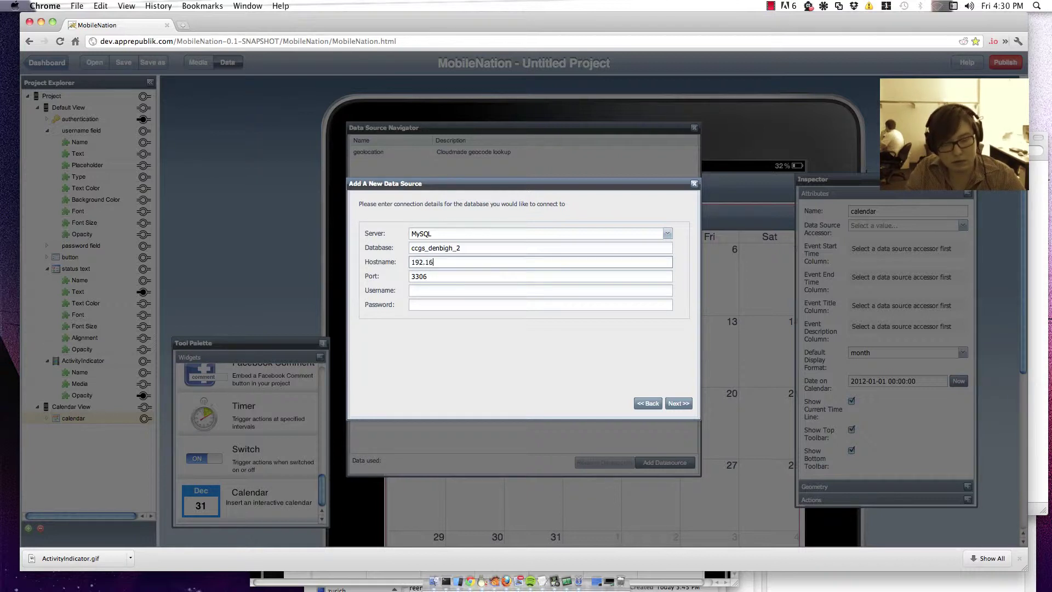
text(8.33.218)
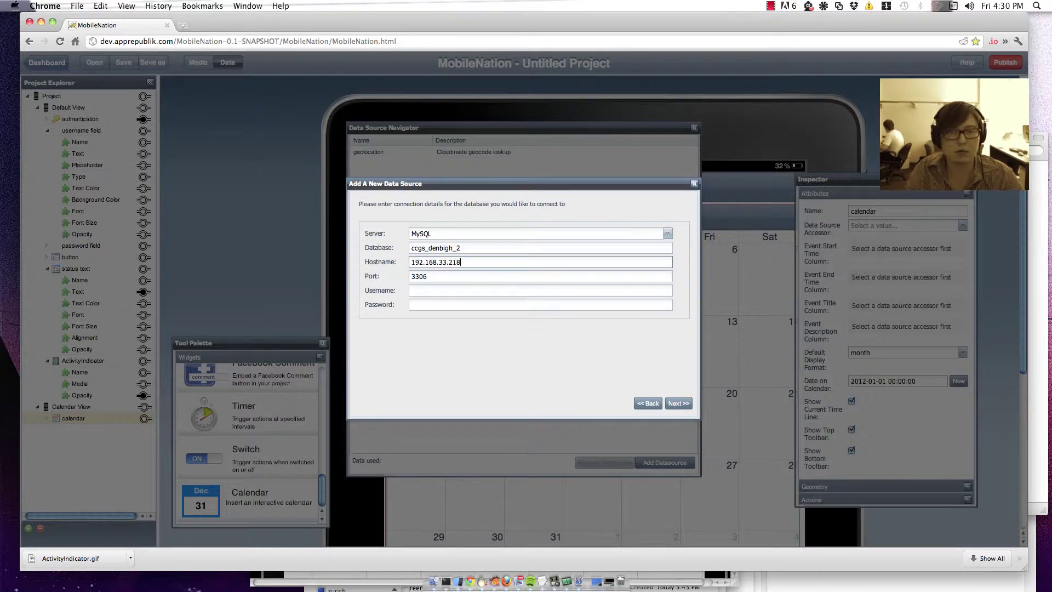
click(539, 276)
click(540, 290)
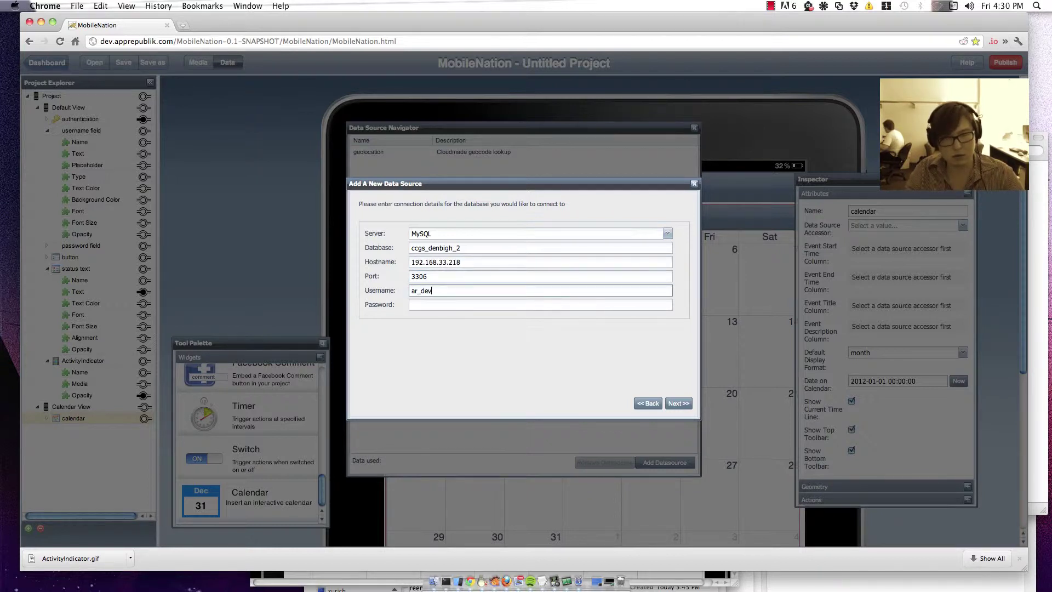
click(540, 305)
text(•)
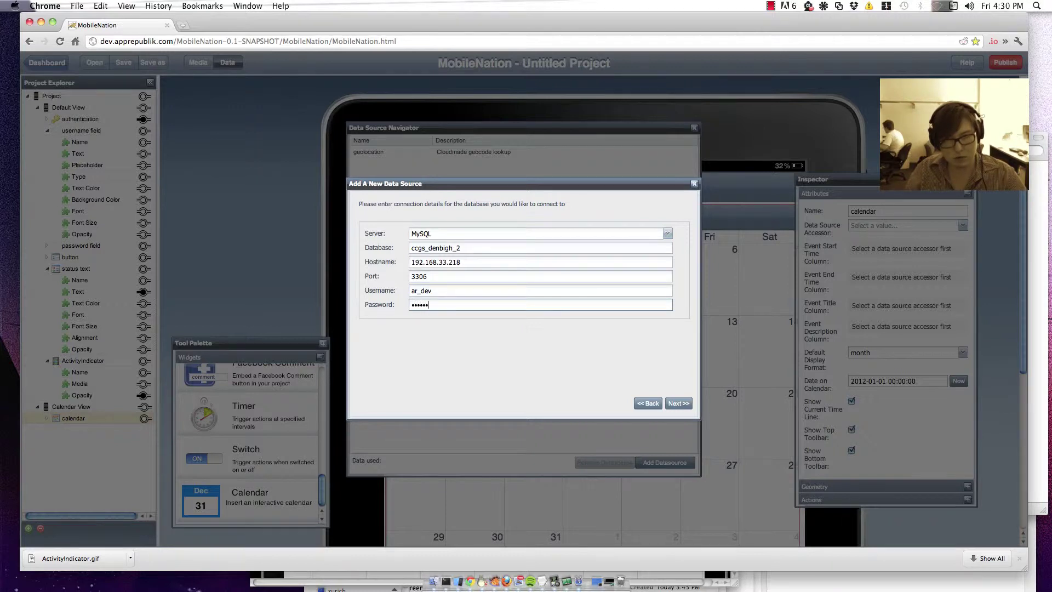
Step: Connect to the database and preview the lessons, periods and all_lessons tables
click(679, 404)
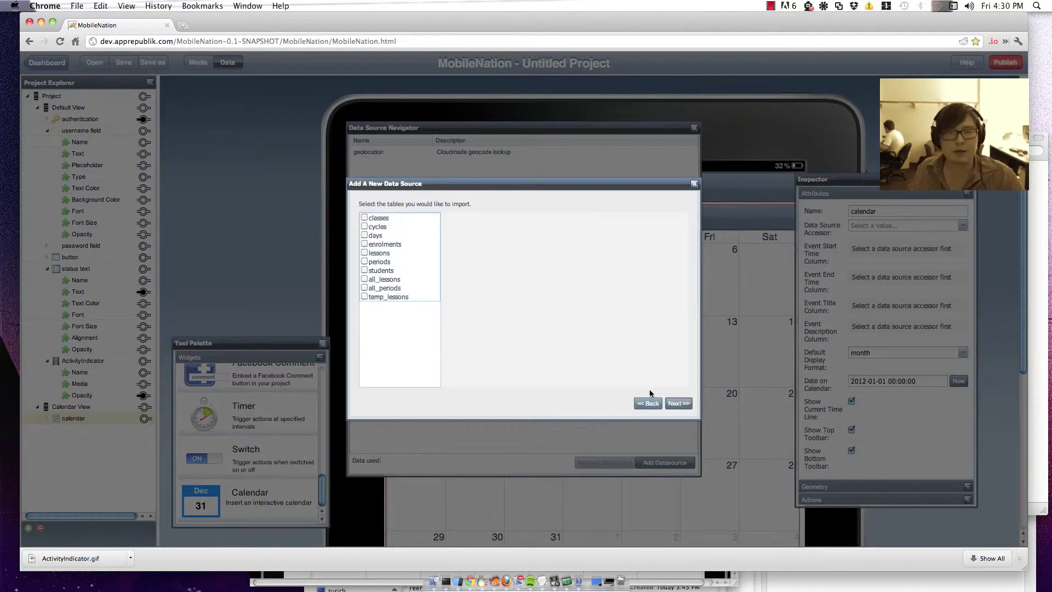
click(413, 253)
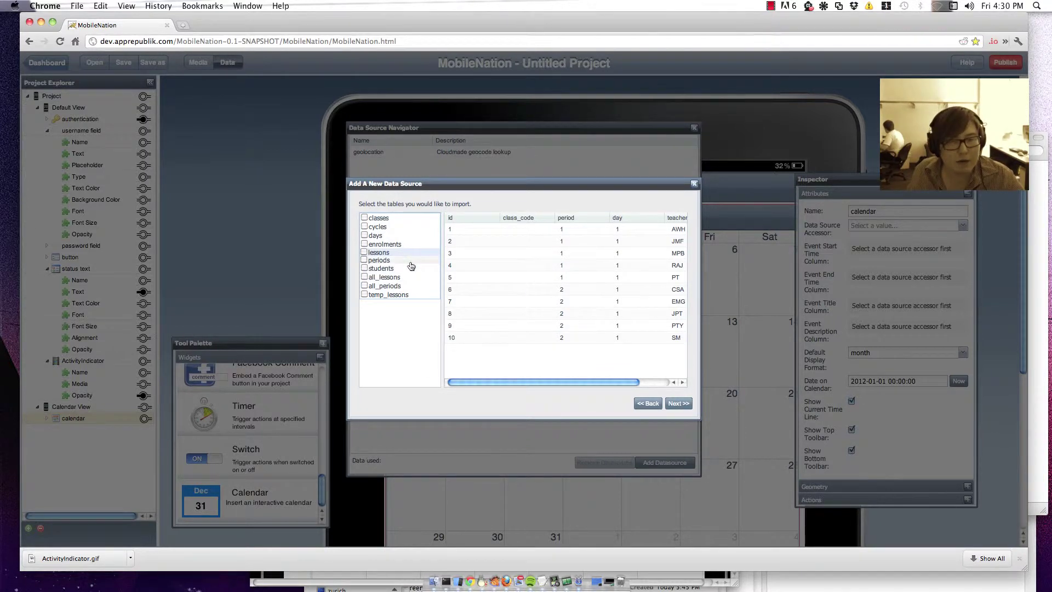
click(405, 261)
click(400, 280)
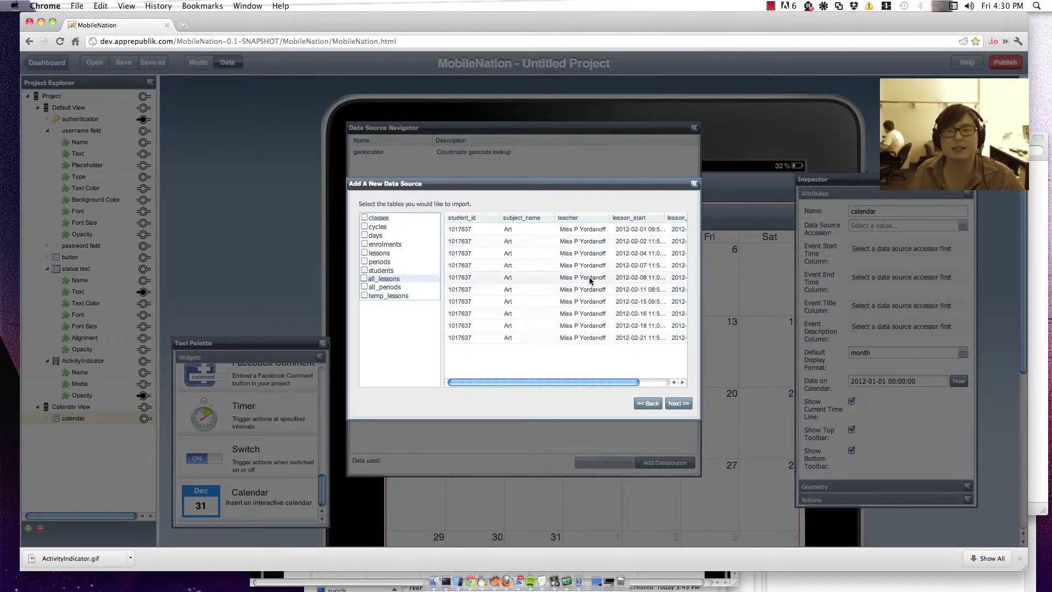
Step: Import the all_lessons and students tables and dismiss the success message
click(364, 278)
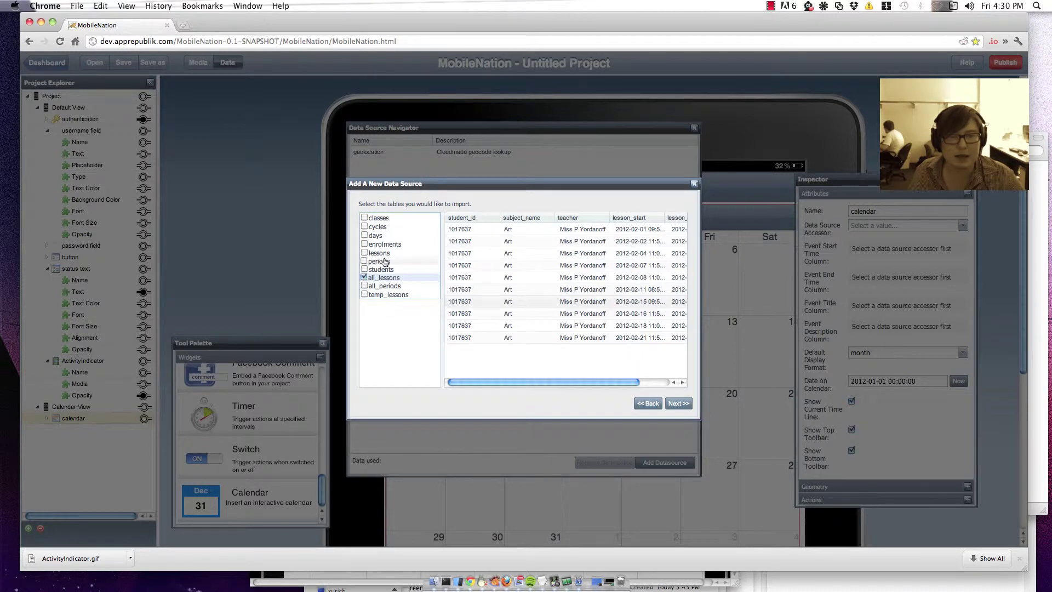
click(364, 270)
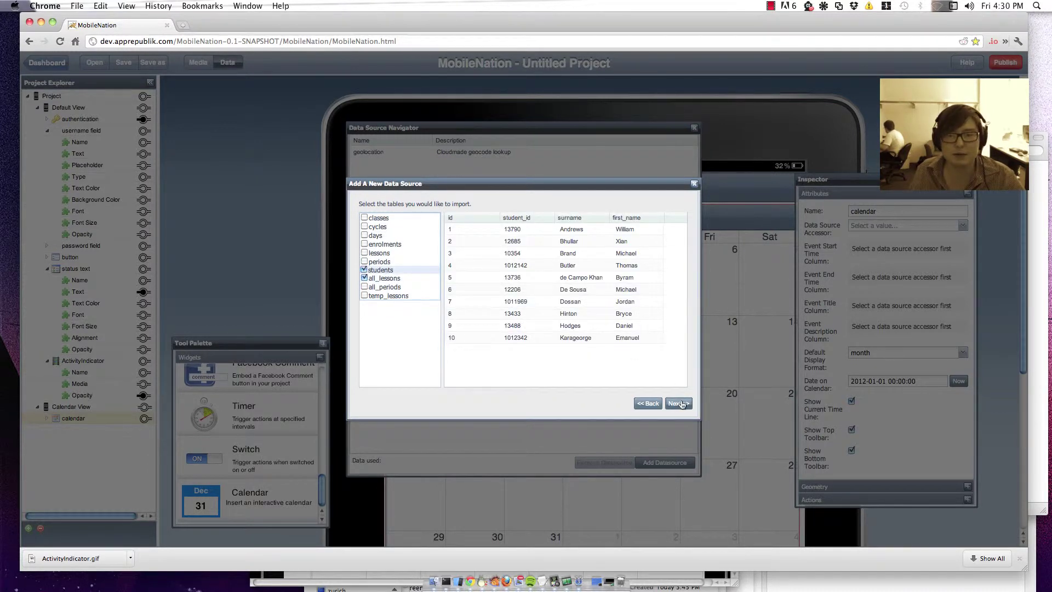
click(680, 404)
click(683, 404)
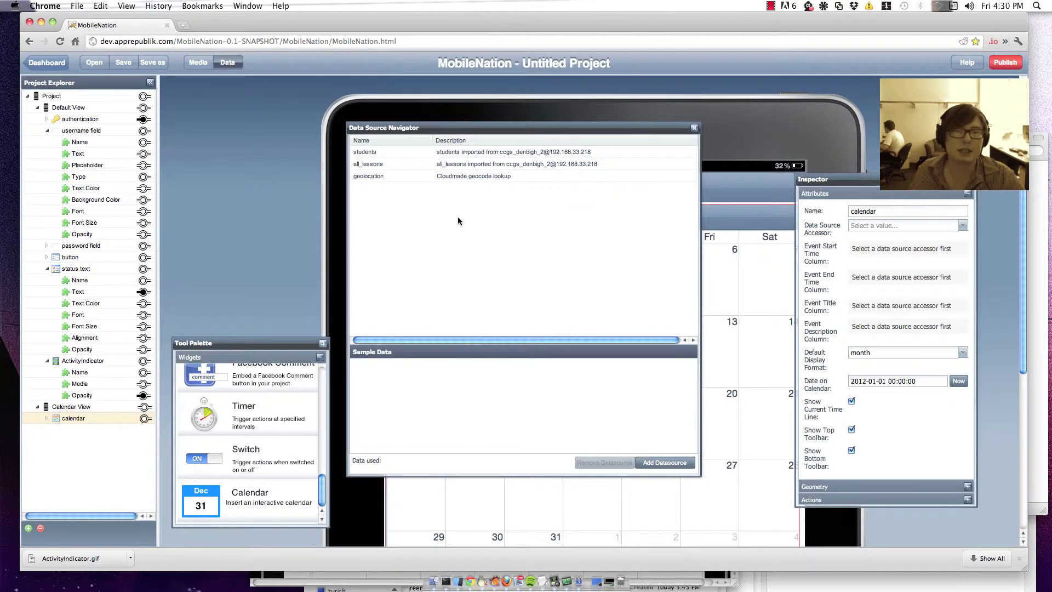
Step: Review the sample rows of the all_lessons table
click(378, 169)
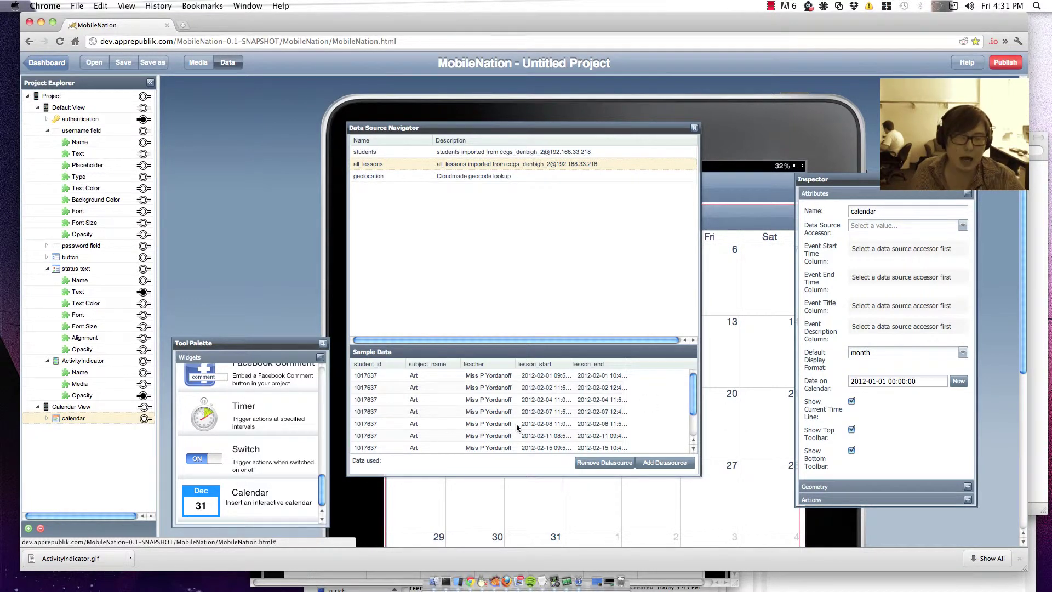
scroll(305, 459, up, 3)
scroll(305, 460, up, 4)
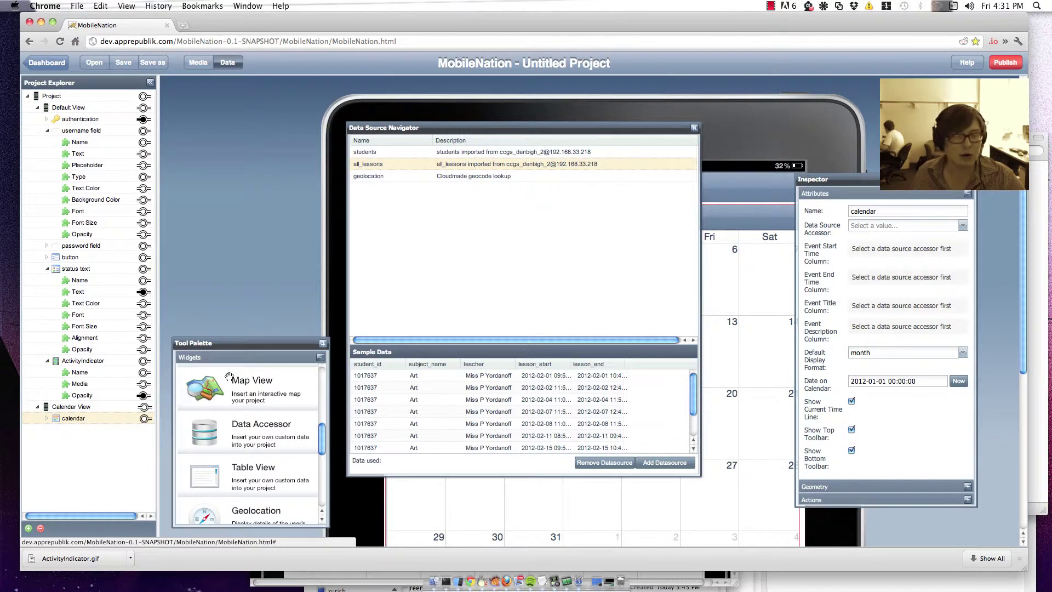
Step: Drop a Data Accessor onto the Calendar View, set its data source to all_lessons, and close the navigator
drag(205, 429, 740, 309)
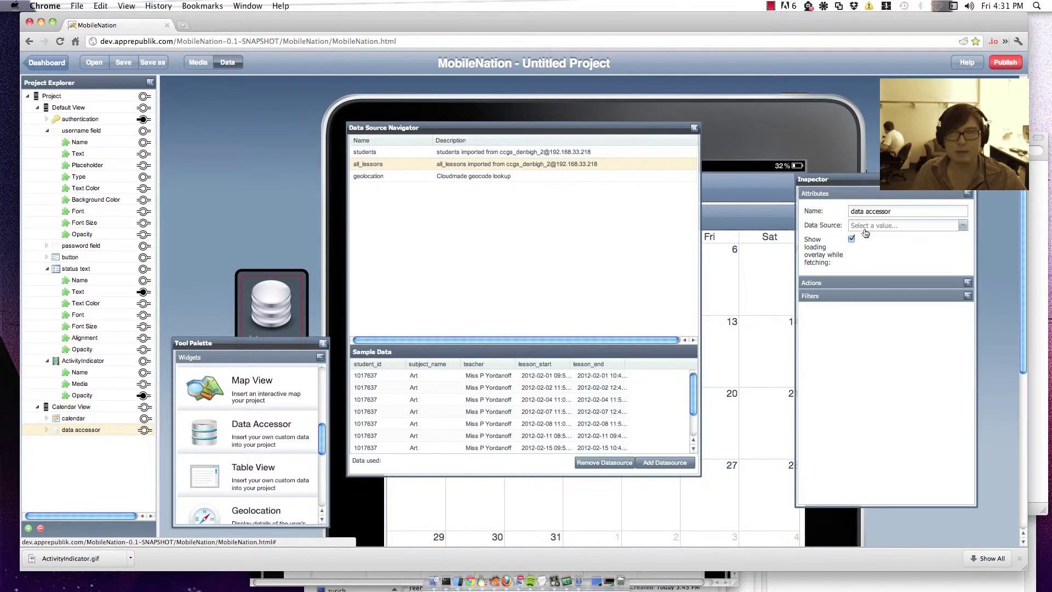
click(890, 225)
click(885, 250)
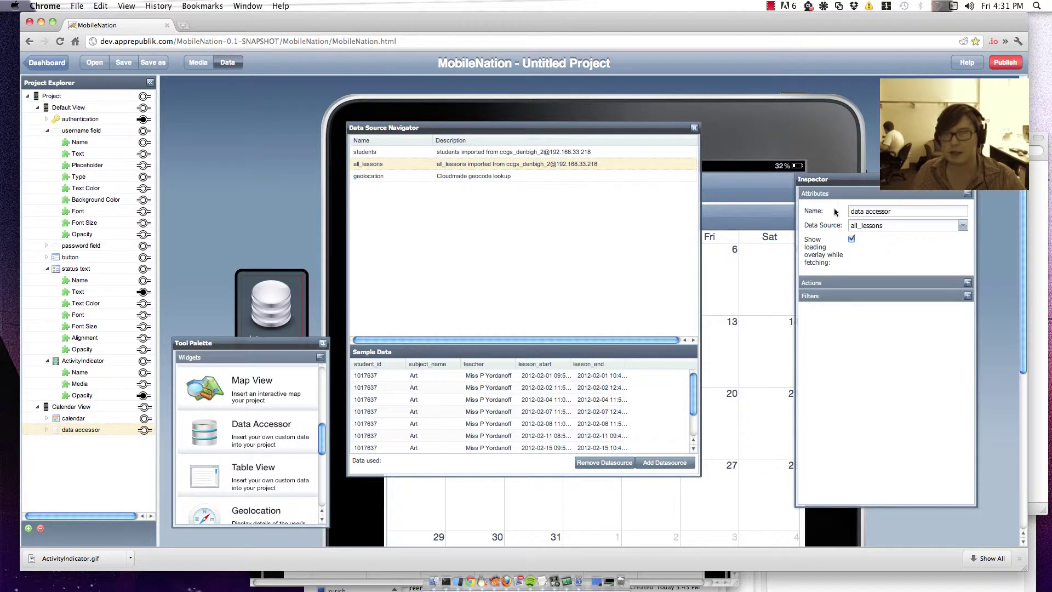
click(694, 128)
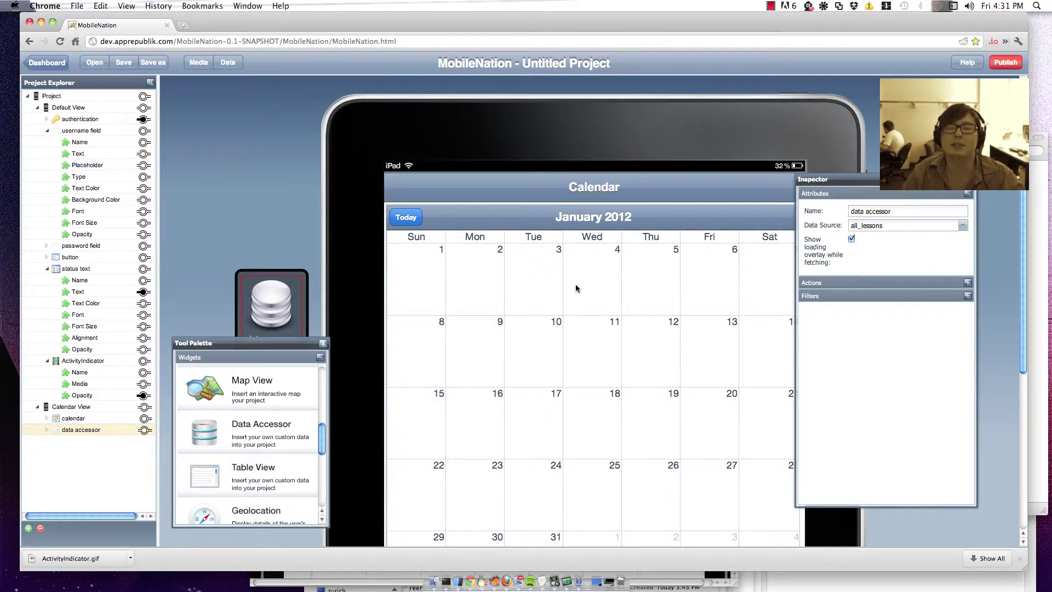
Step: Add an enabled student_id filter with the equals operator to the data accessor
click(842, 296)
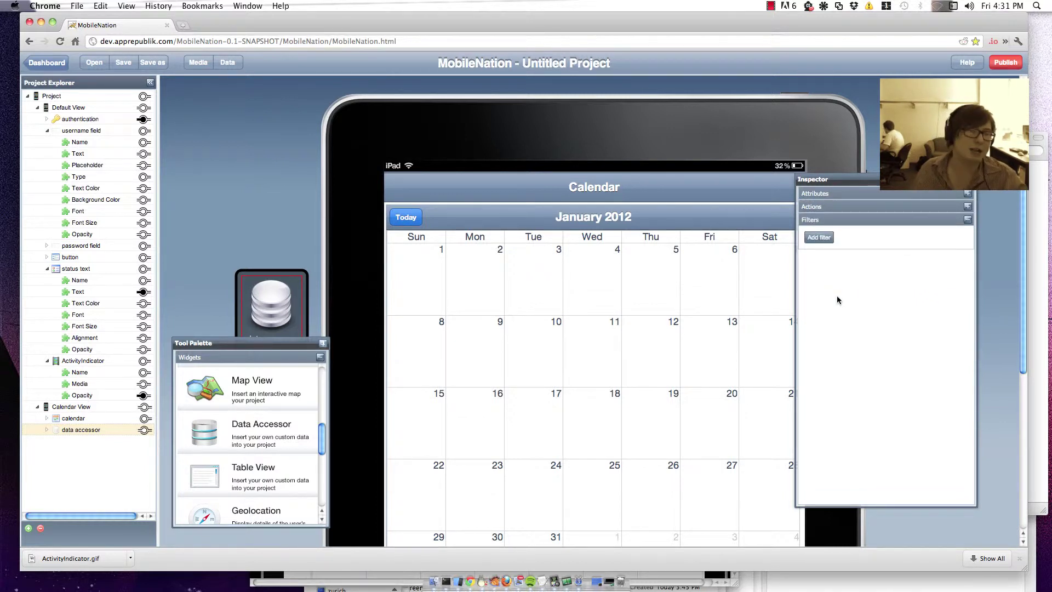
click(821, 237)
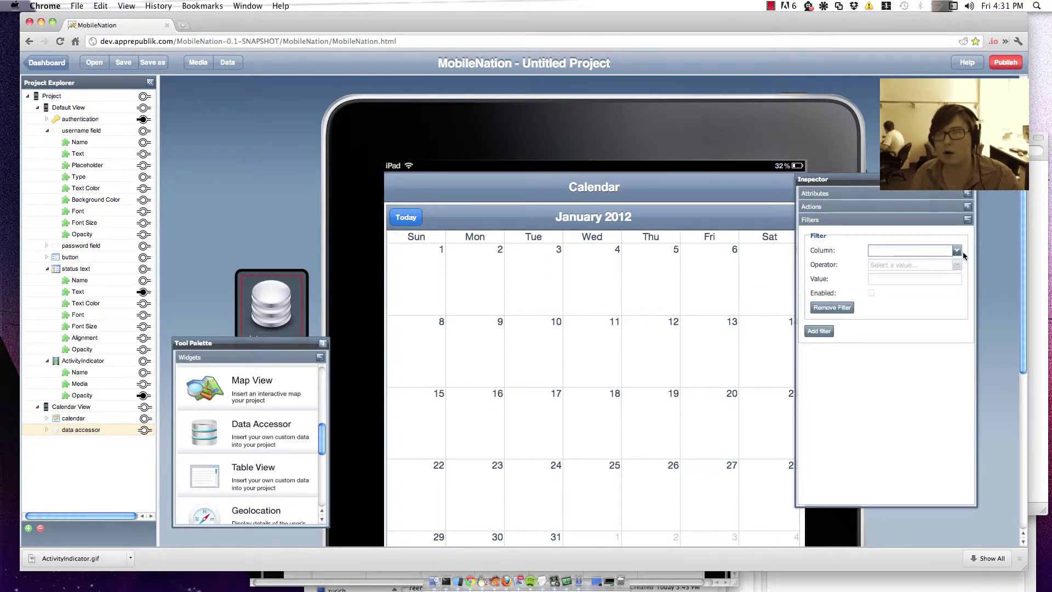
click(957, 251)
click(909, 264)
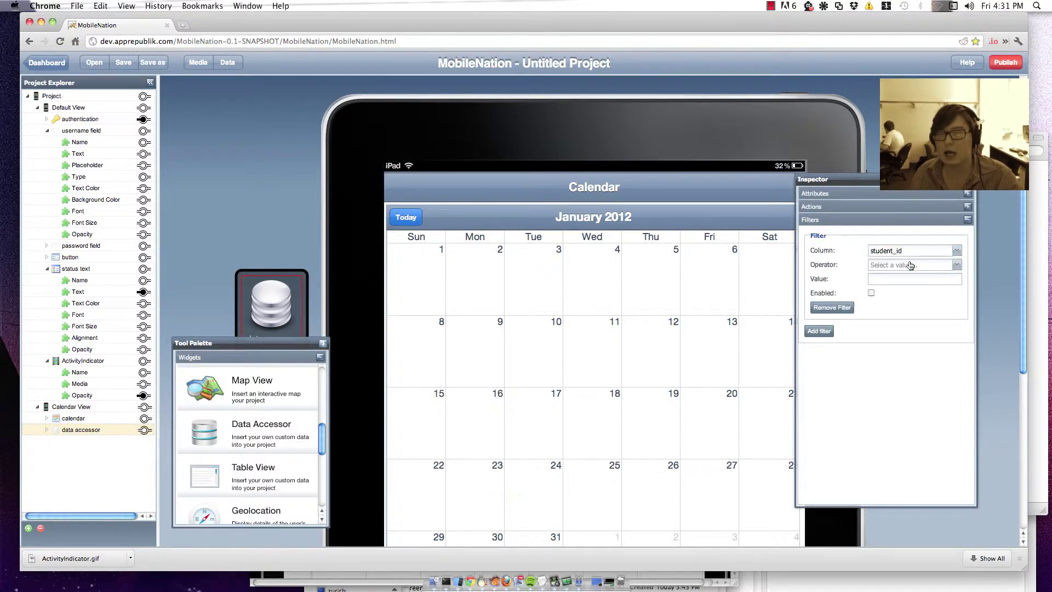
click(957, 265)
click(930, 278)
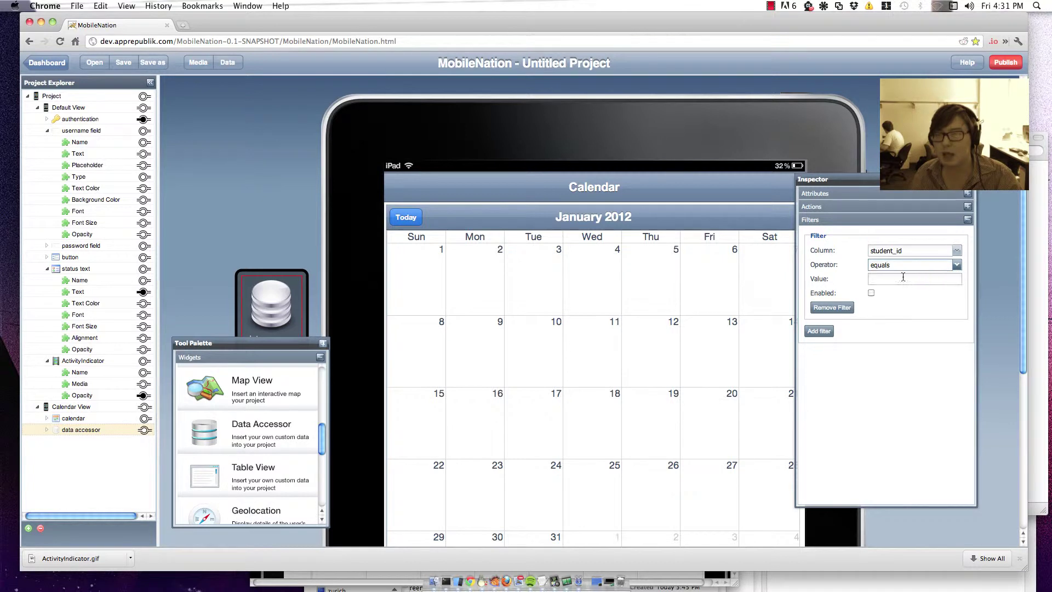
click(872, 293)
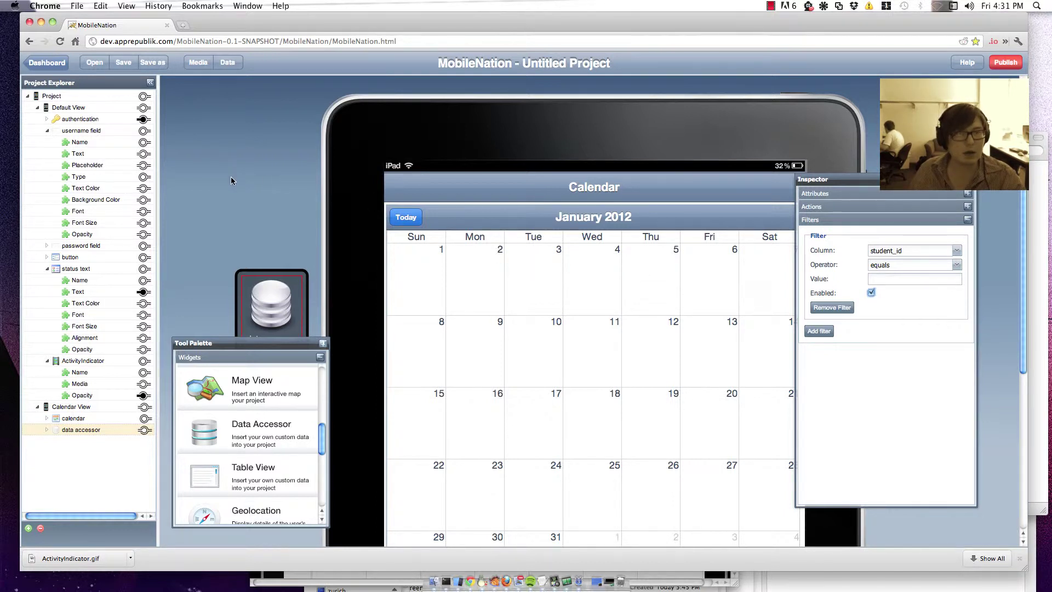
Step: On Authentication Succeeded, set the data accessor's Filter 2 value from the username text, then Fetch Data
click(85, 119)
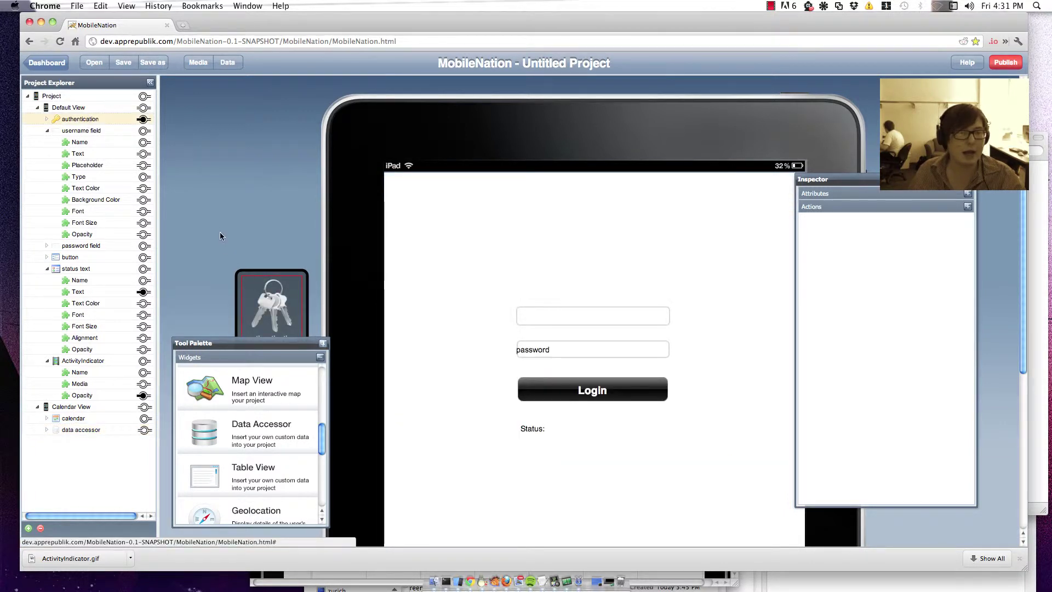
click(893, 208)
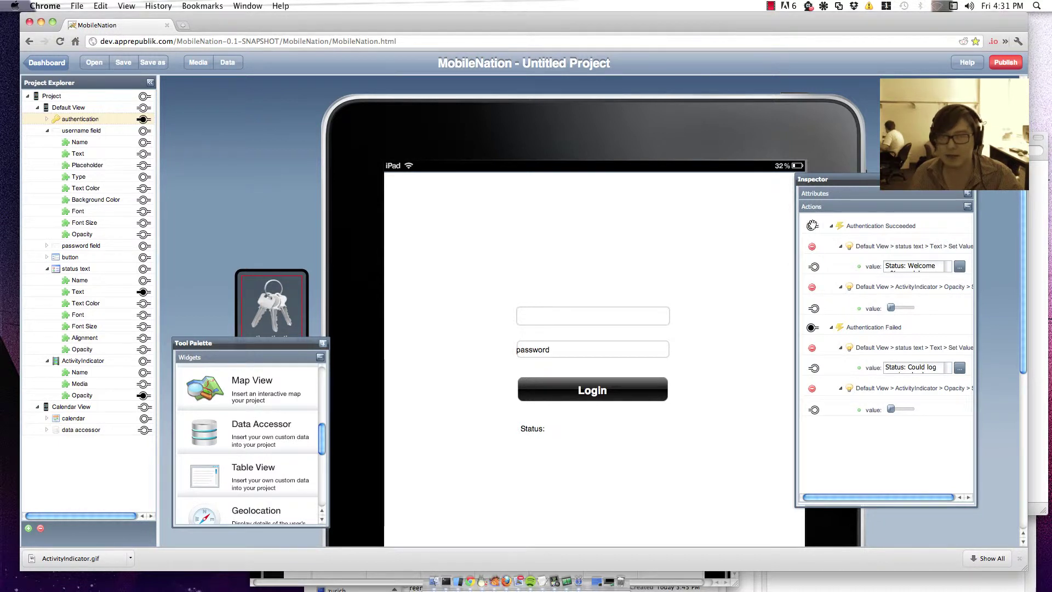
drag(813, 226, 538, 263)
drag(597, 242, 158, 525)
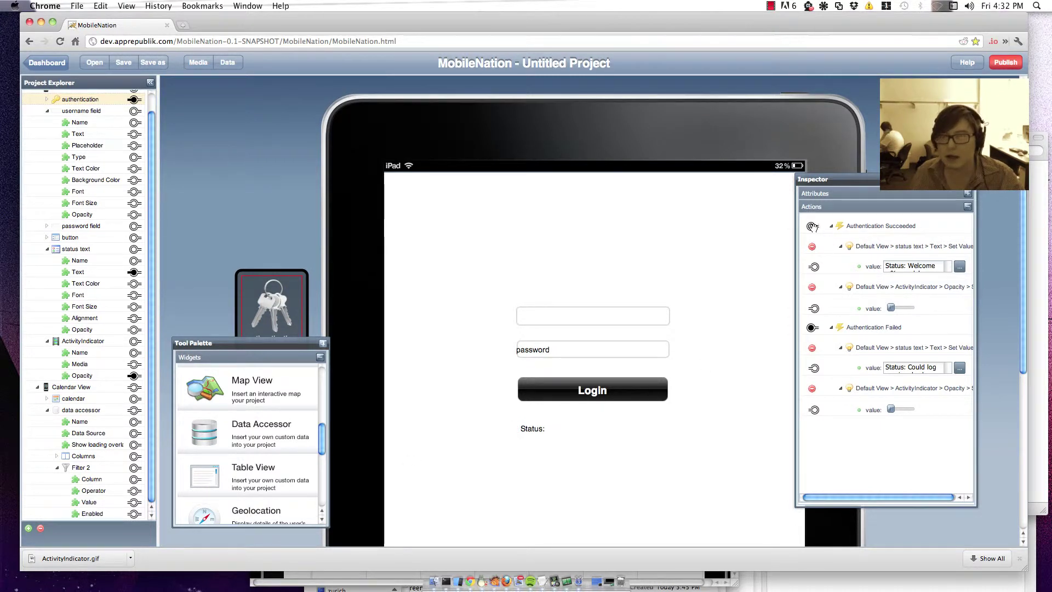
drag(812, 226, 139, 502)
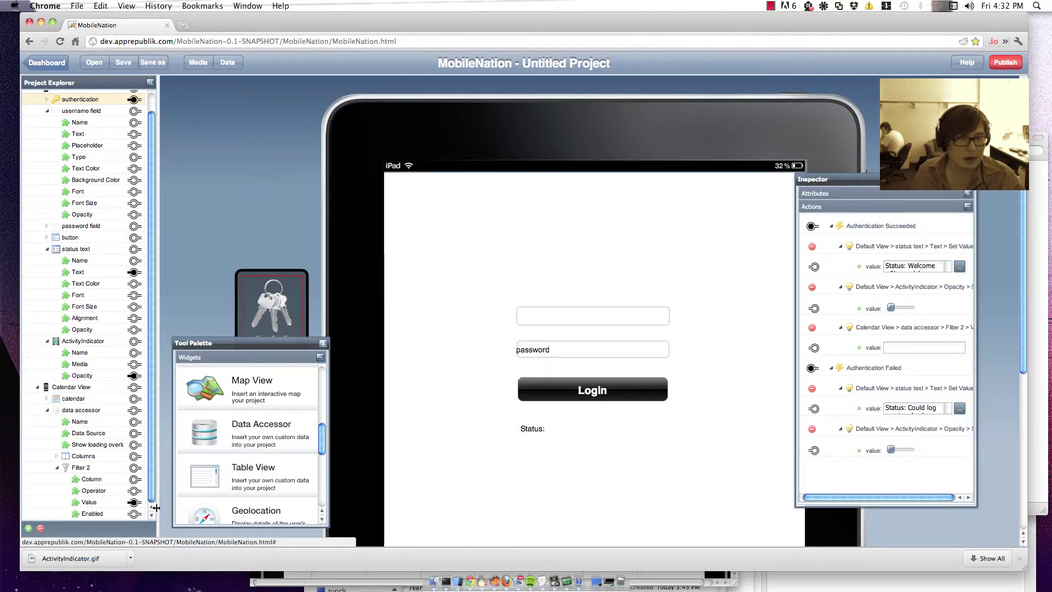
scroll(122, 228, up, 2)
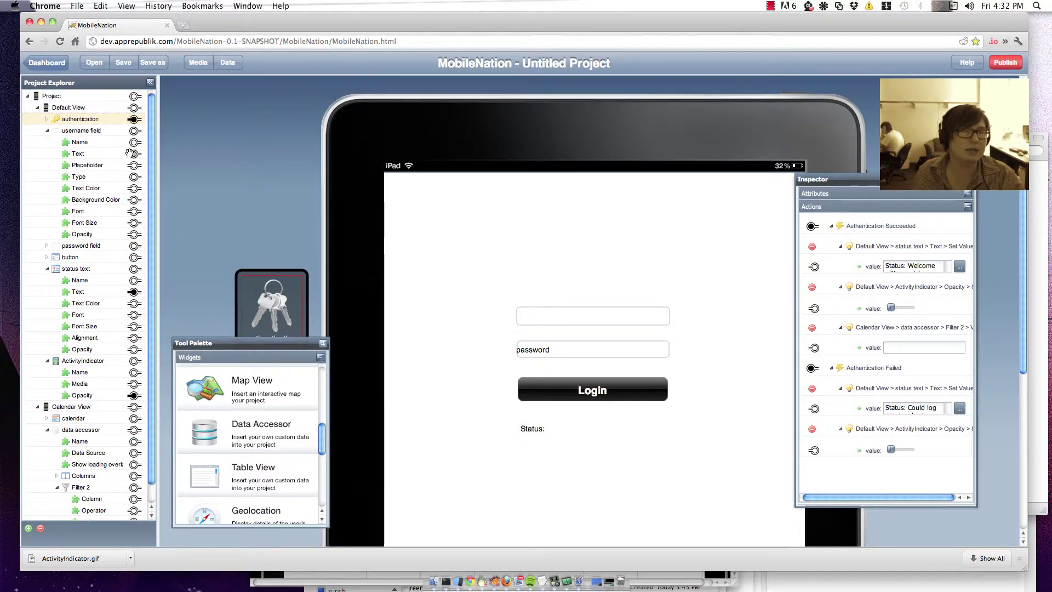
drag(134, 153, 812, 344)
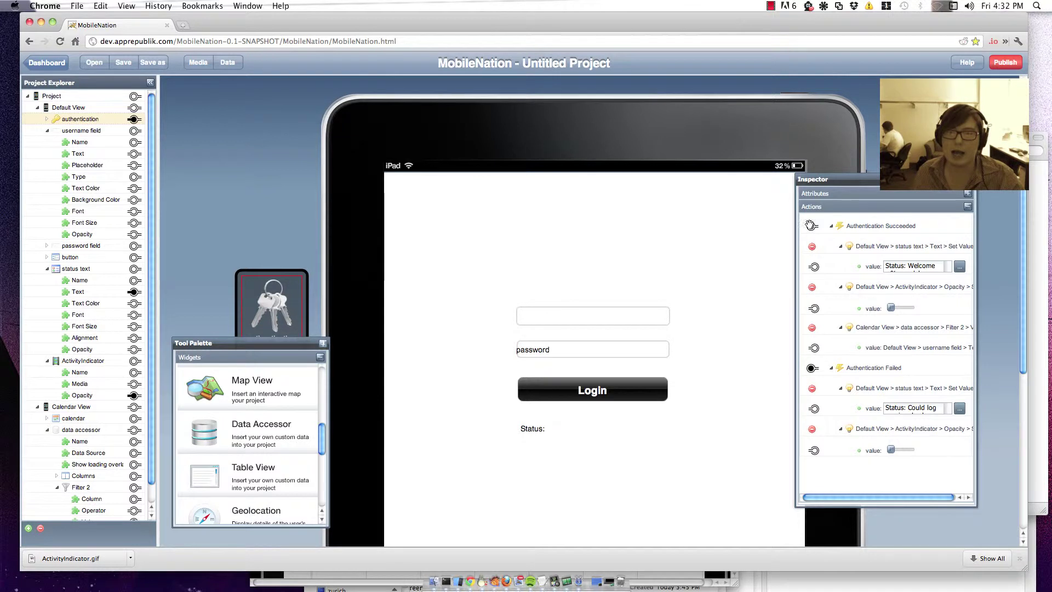
drag(812, 226, 135, 431)
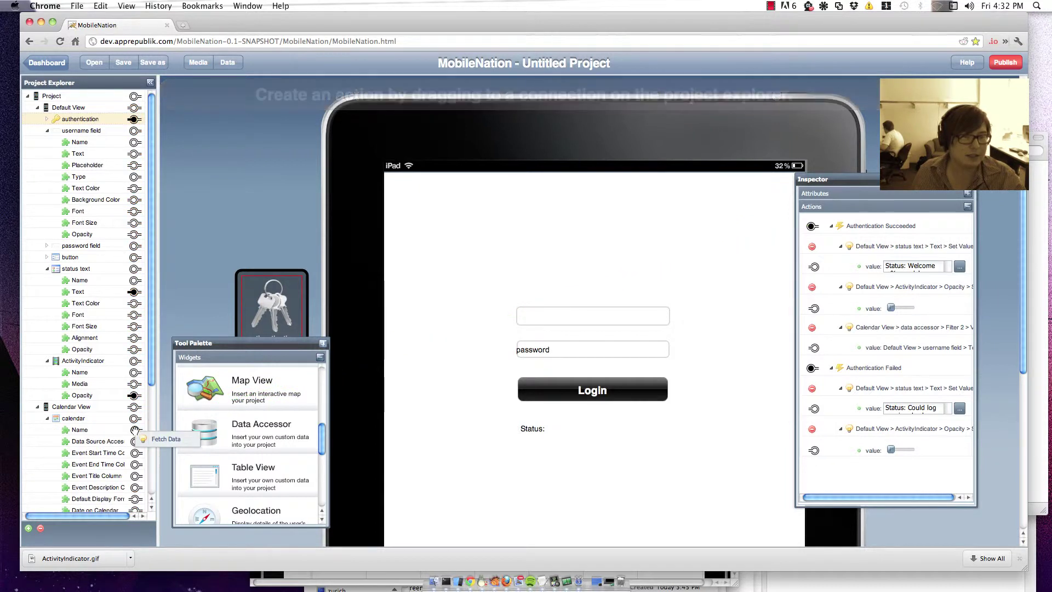
click(171, 441)
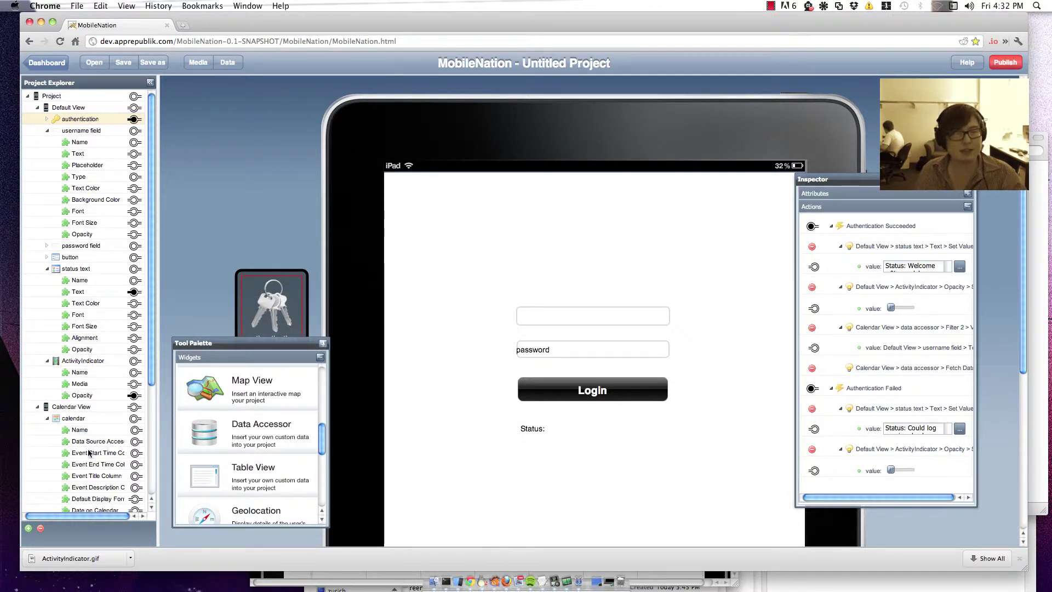
Step: Set the calendar's Data Source Accessor to 'data accessor'
click(87, 417)
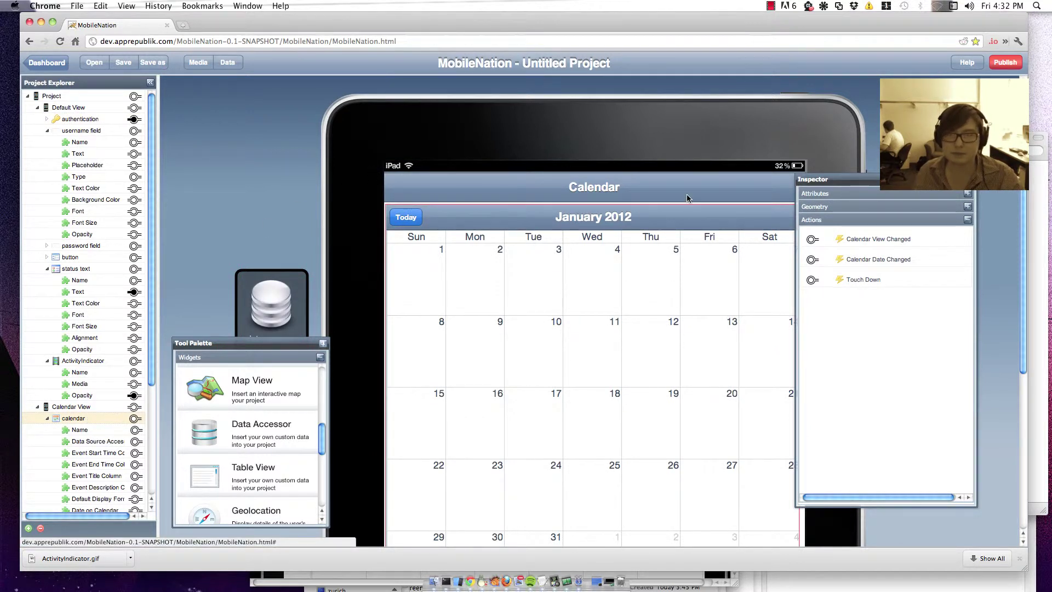
click(855, 196)
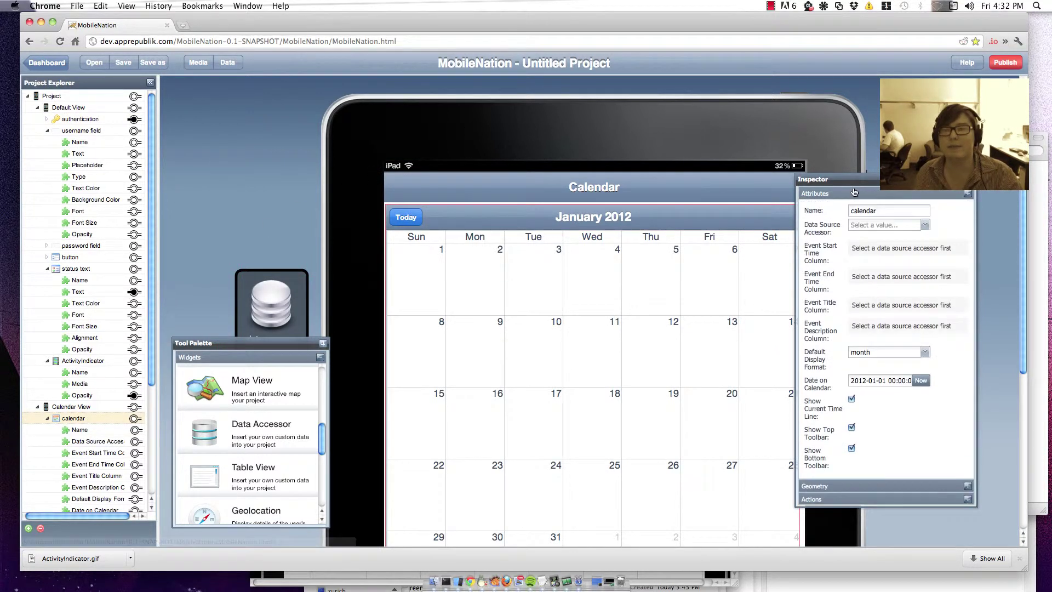
click(878, 226)
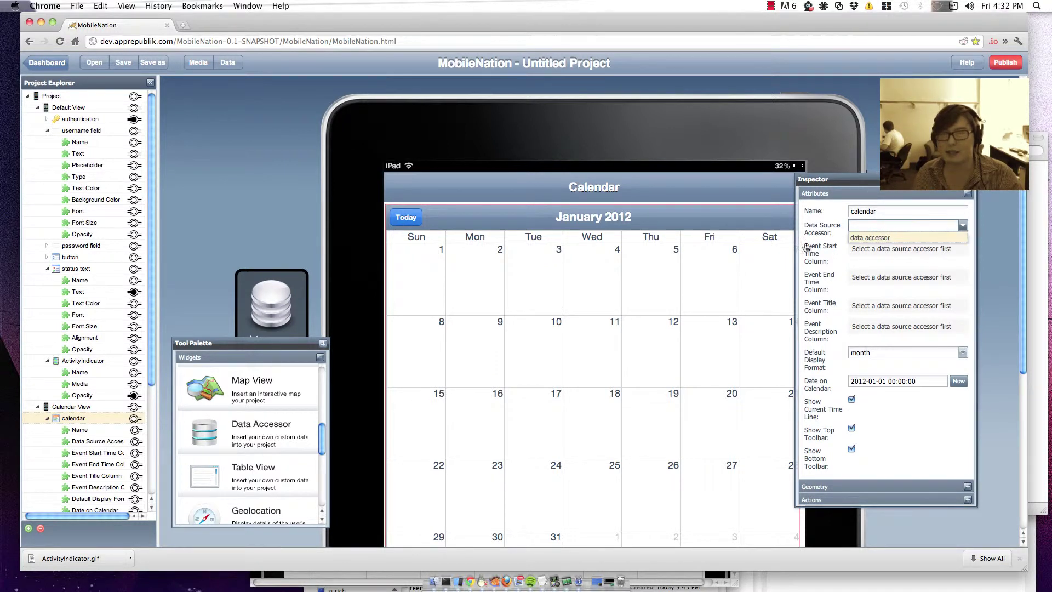
click(272, 302)
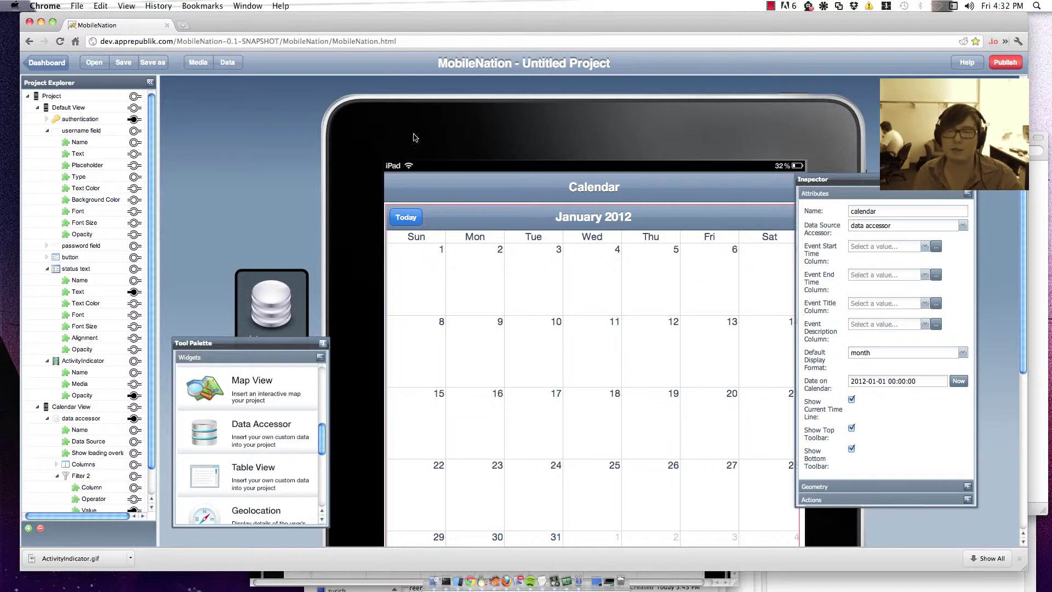
Step: Review the data sources, then map event start and end times to lesson_start and lesson_end
click(222, 62)
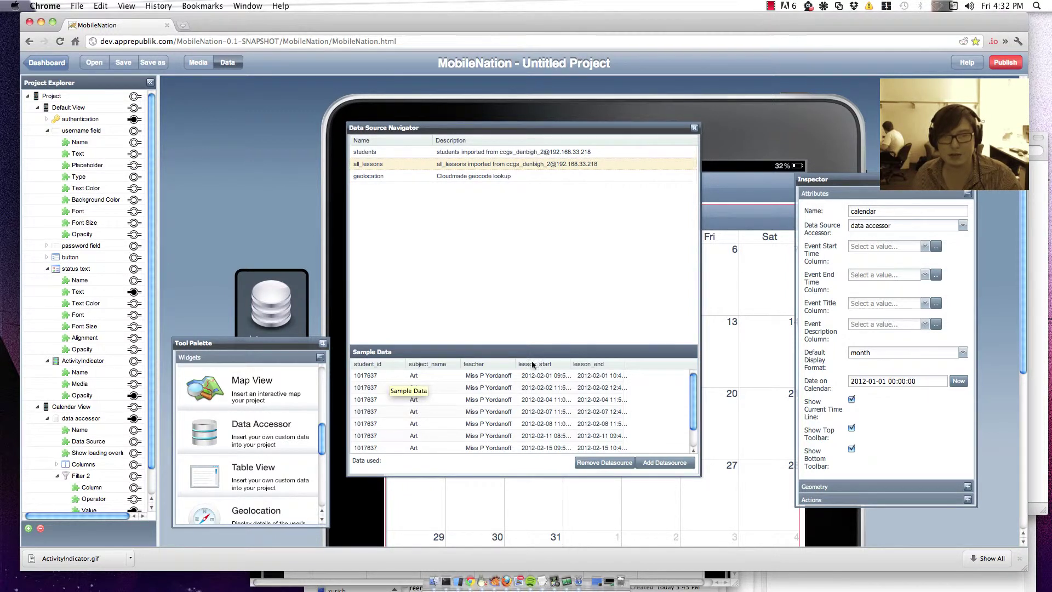
click(695, 128)
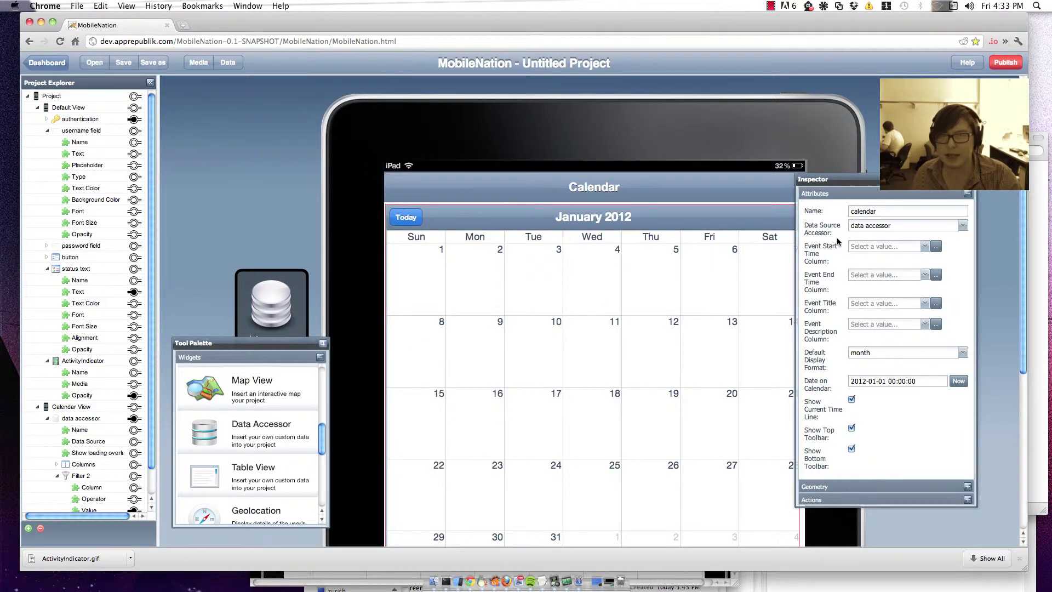
click(898, 248)
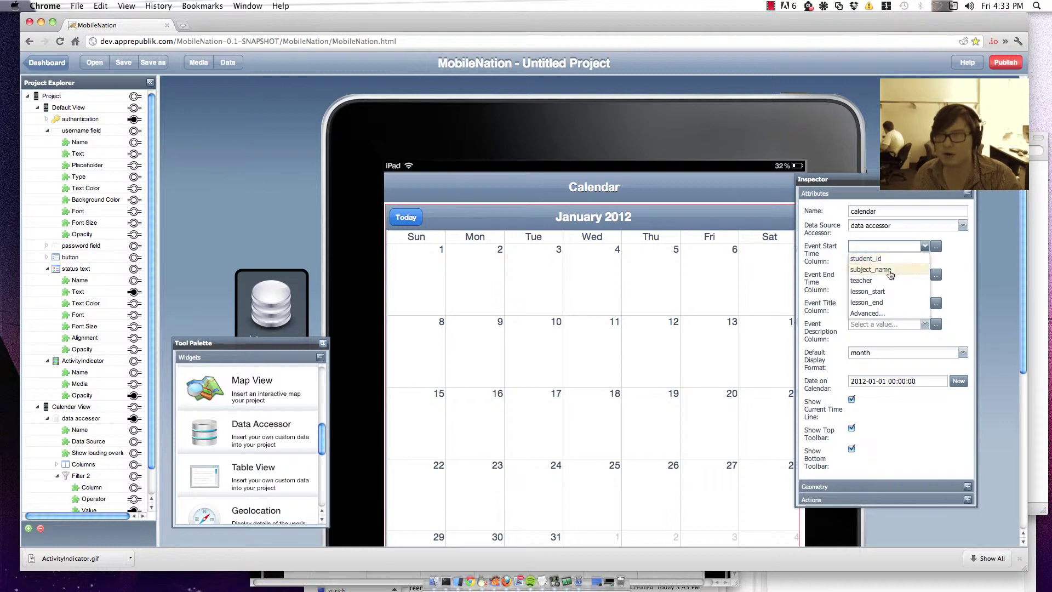
click(891, 291)
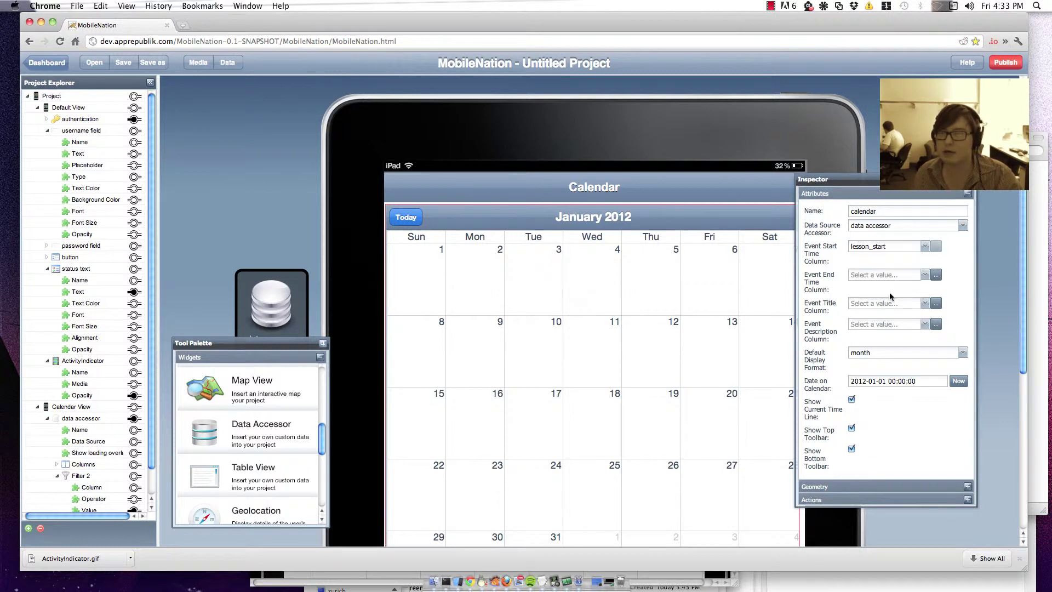
click(887, 275)
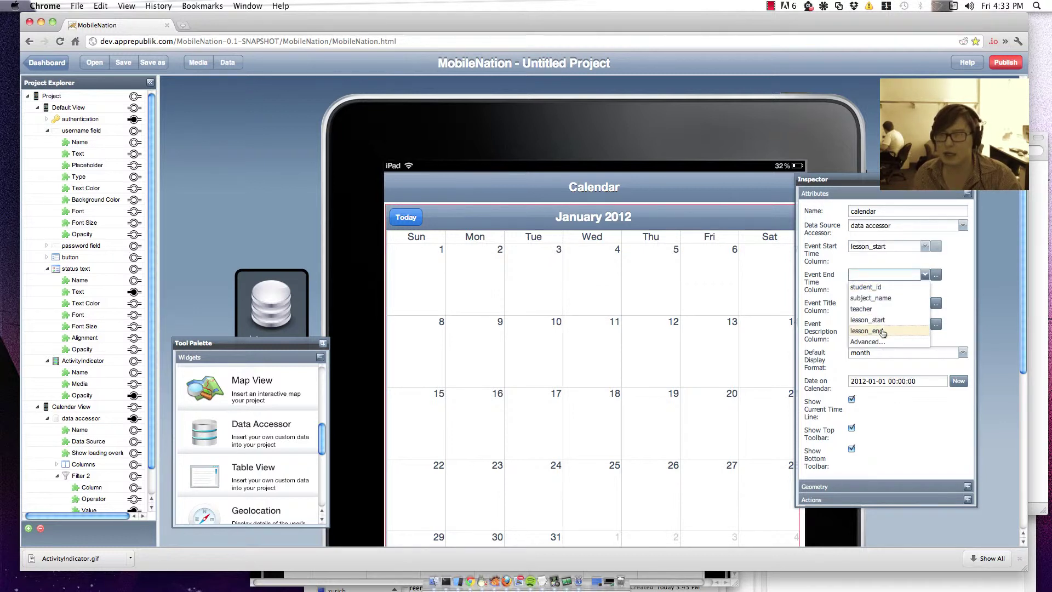
click(883, 331)
Step: Use subject_name as the event title column and teacher as the description column
click(877, 305)
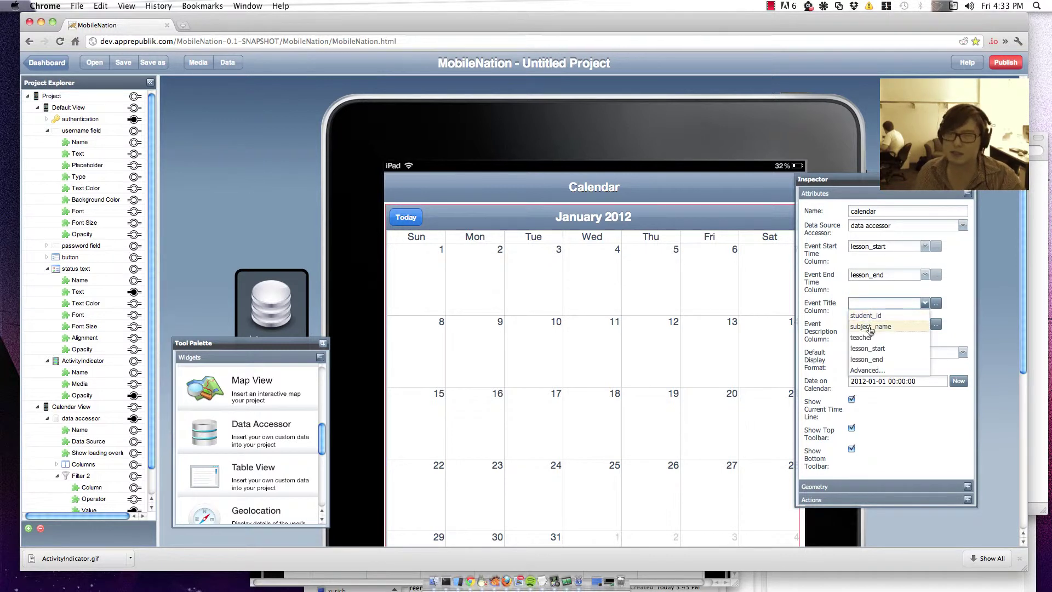
click(870, 327)
click(877, 324)
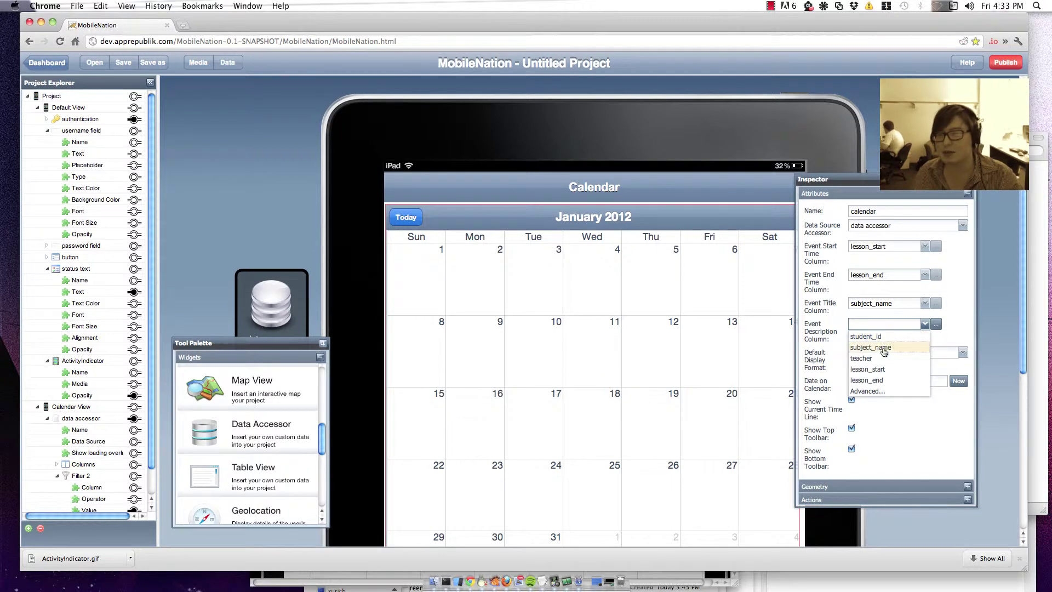
click(878, 359)
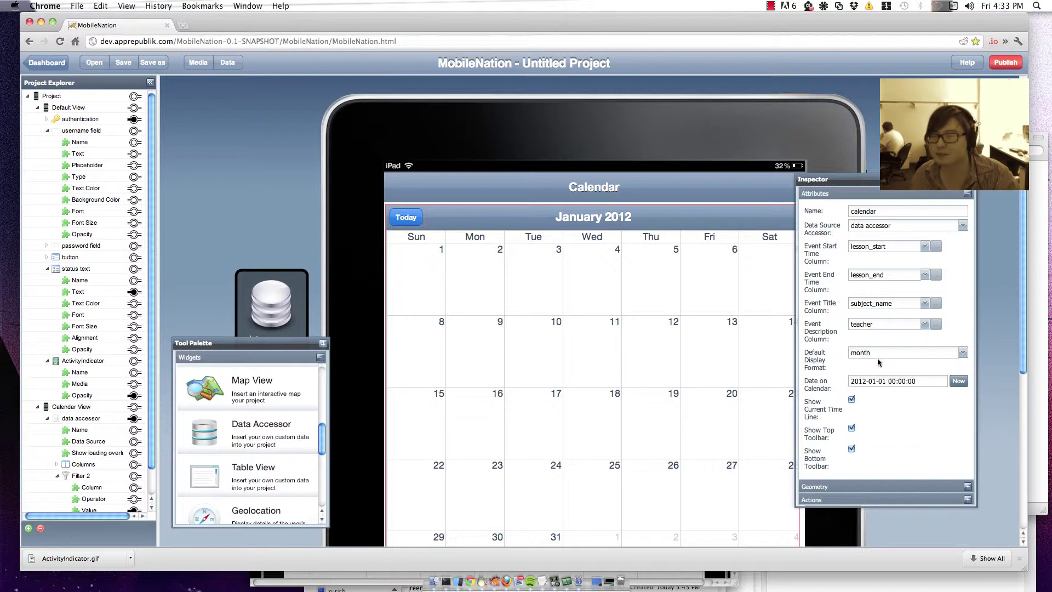
Step: Set the default display format to agendaWeek and the Date on Calendar to now
click(879, 354)
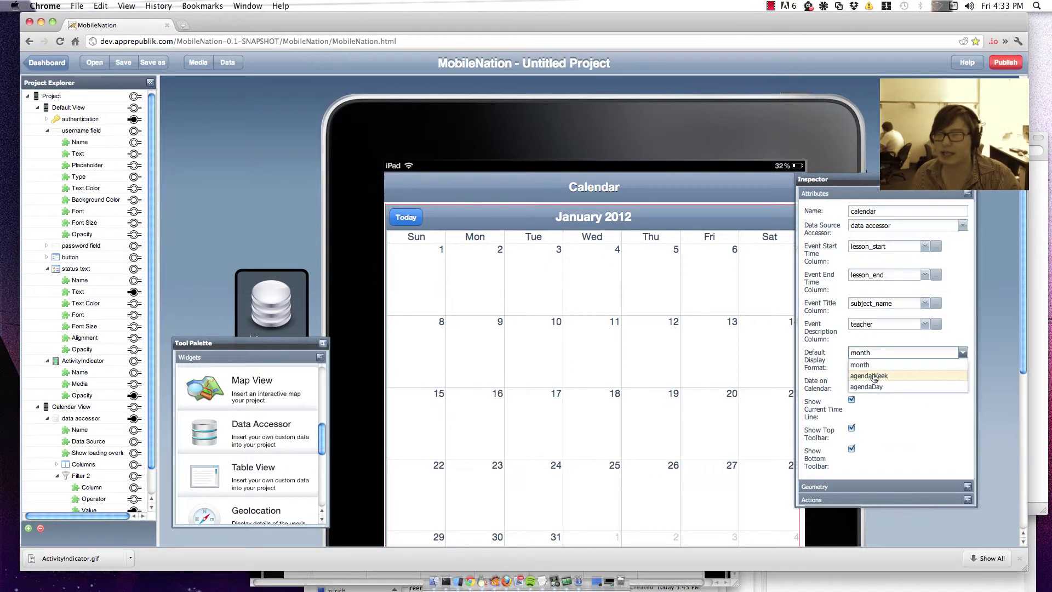
click(874, 376)
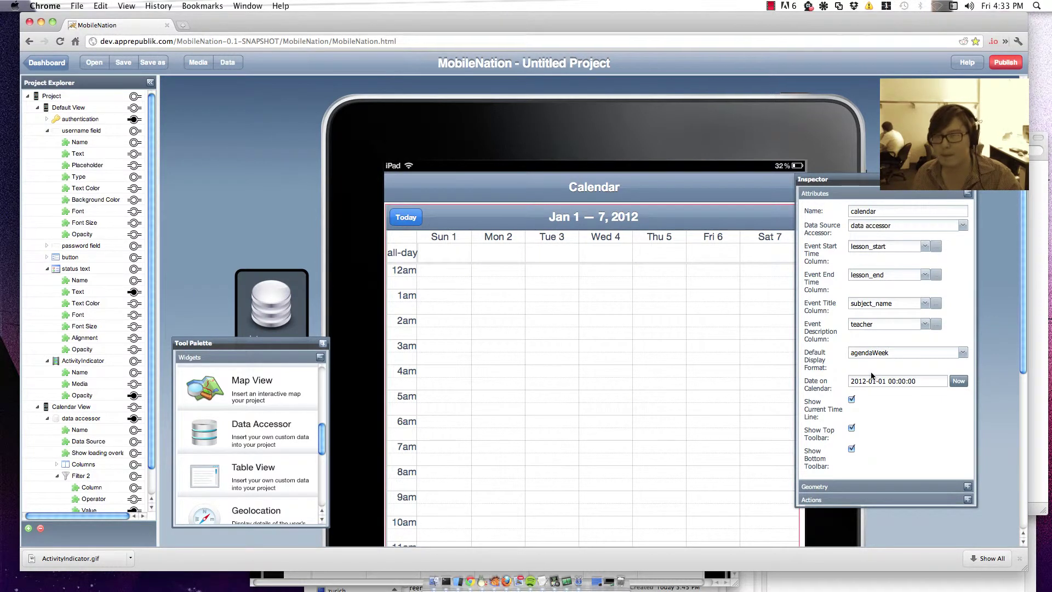
click(963, 385)
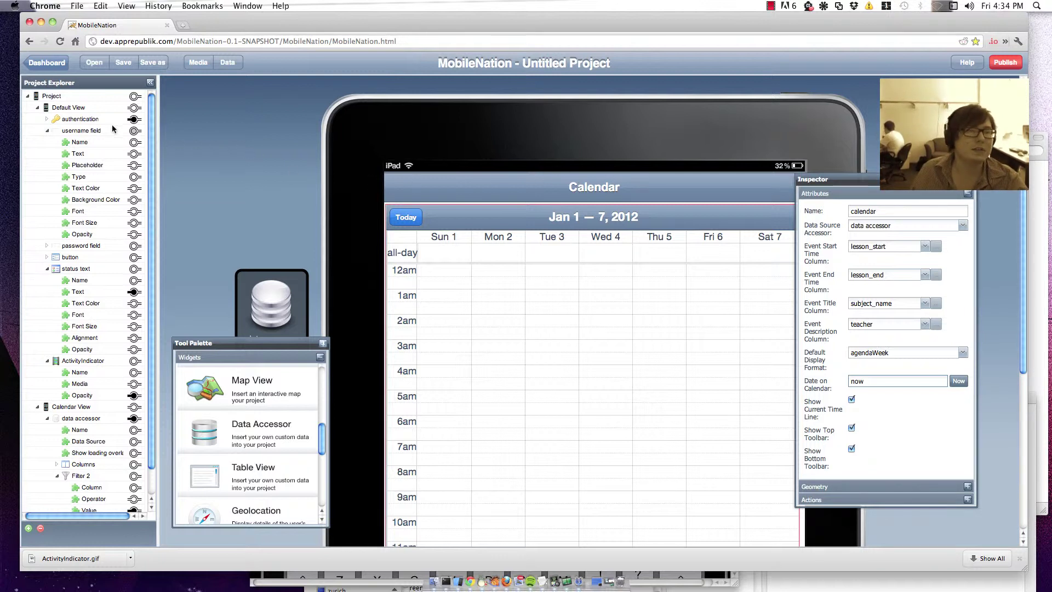
Step: Make Authentication Succeeded load the Calendar View with a Slide left transition
click(89, 120)
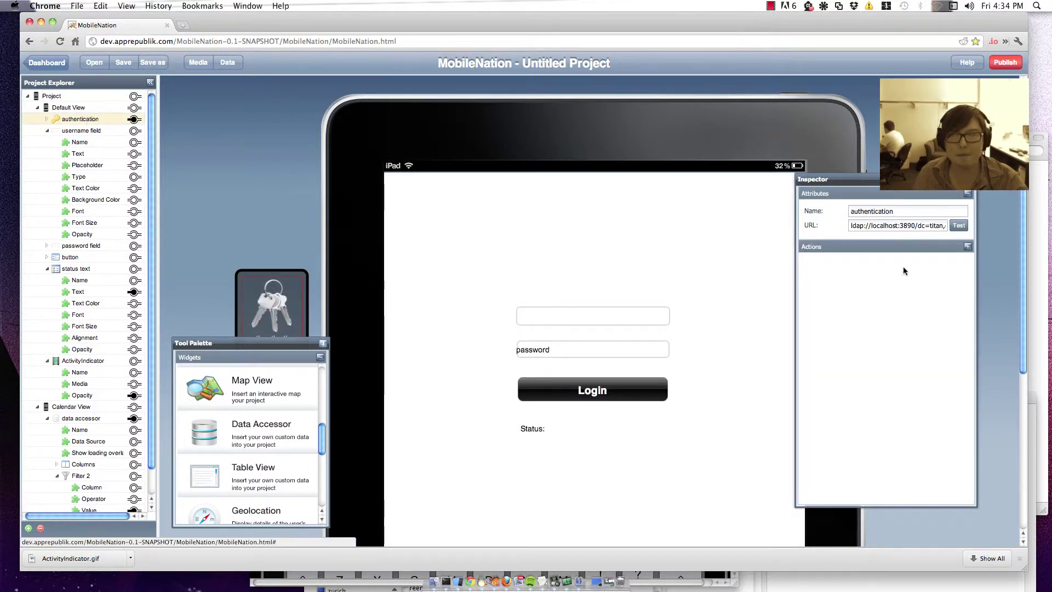
click(826, 252)
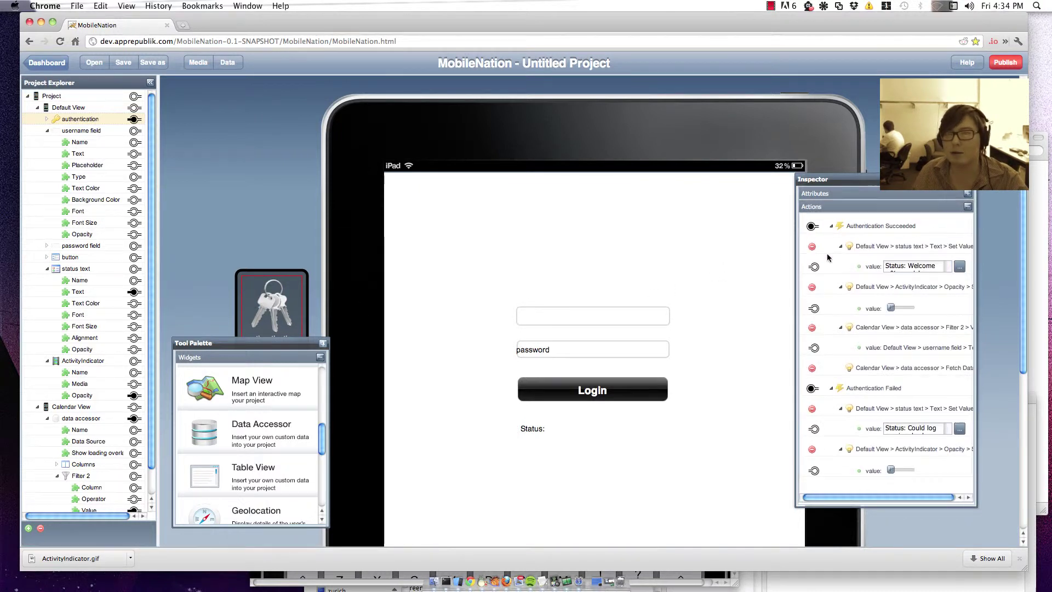
drag(813, 225, 136, 408)
click(166, 415)
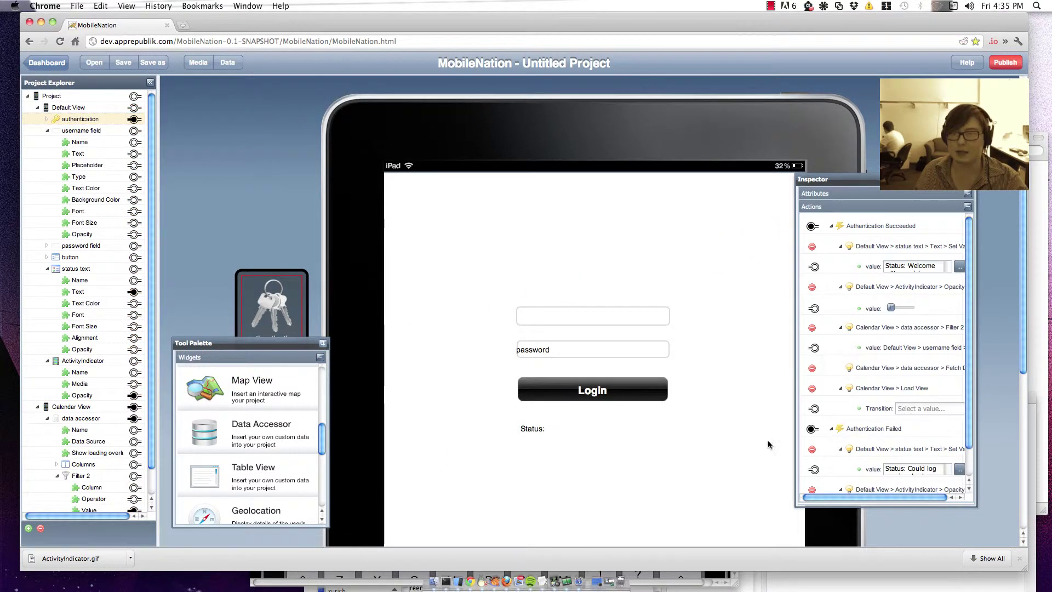
scroll(921, 386, down, 2)
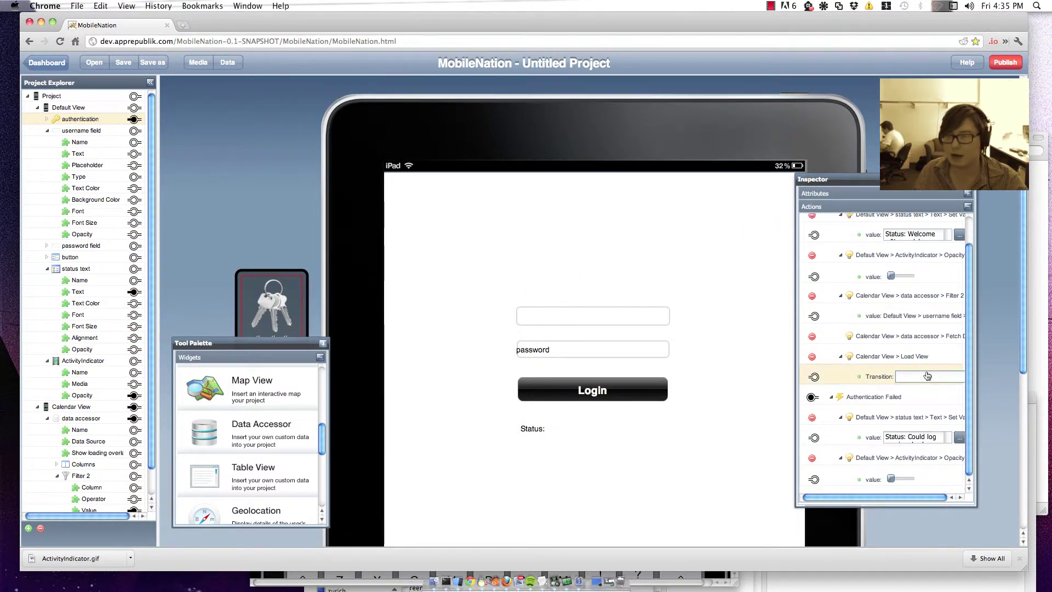
click(921, 379)
click(926, 426)
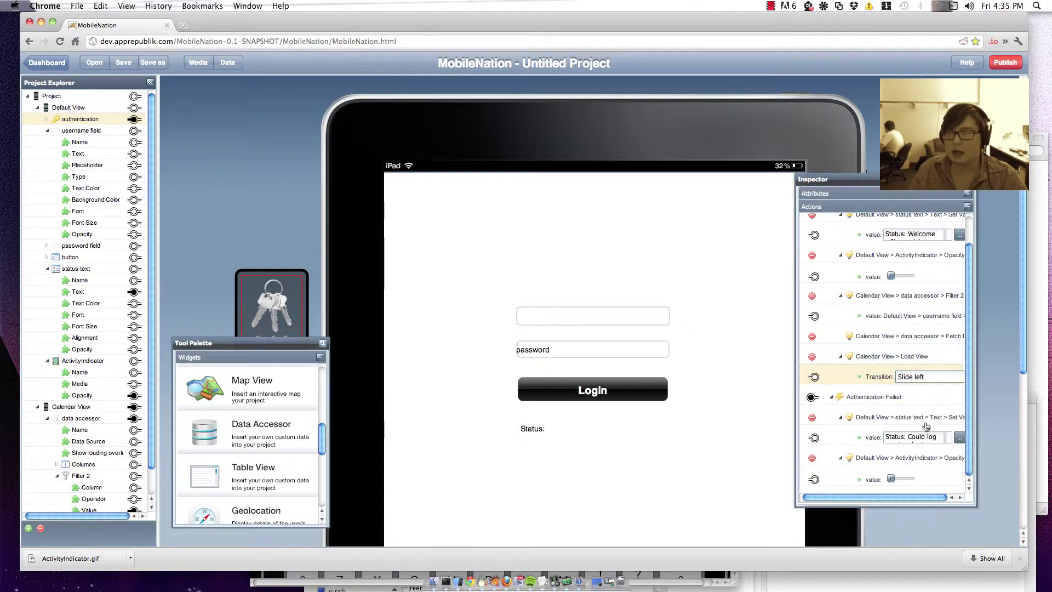
Step: Publish the project and reload the app's login page in the iPad simulator
click(1008, 62)
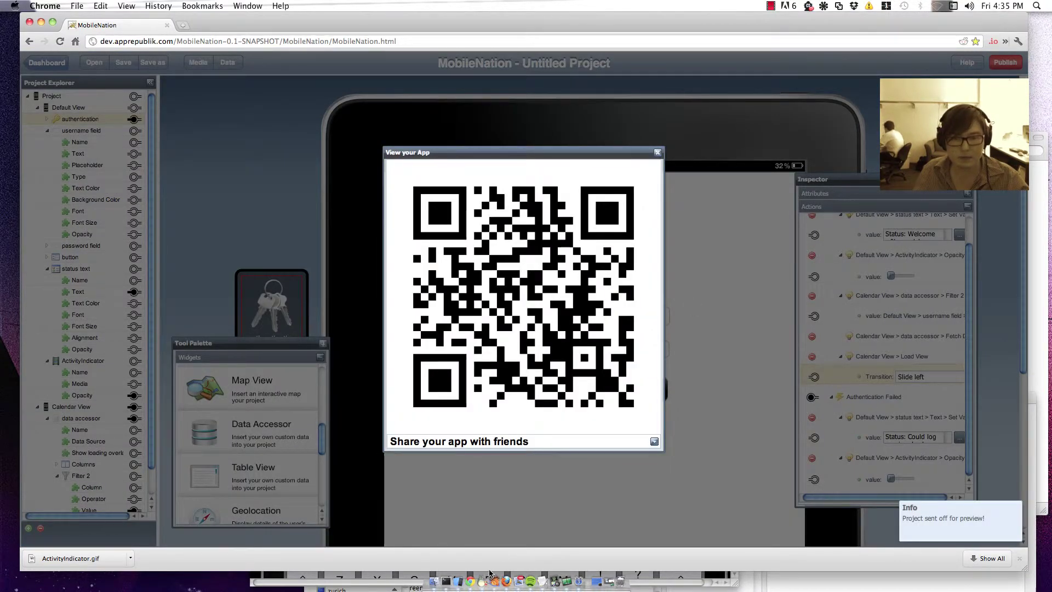
click(441, 554)
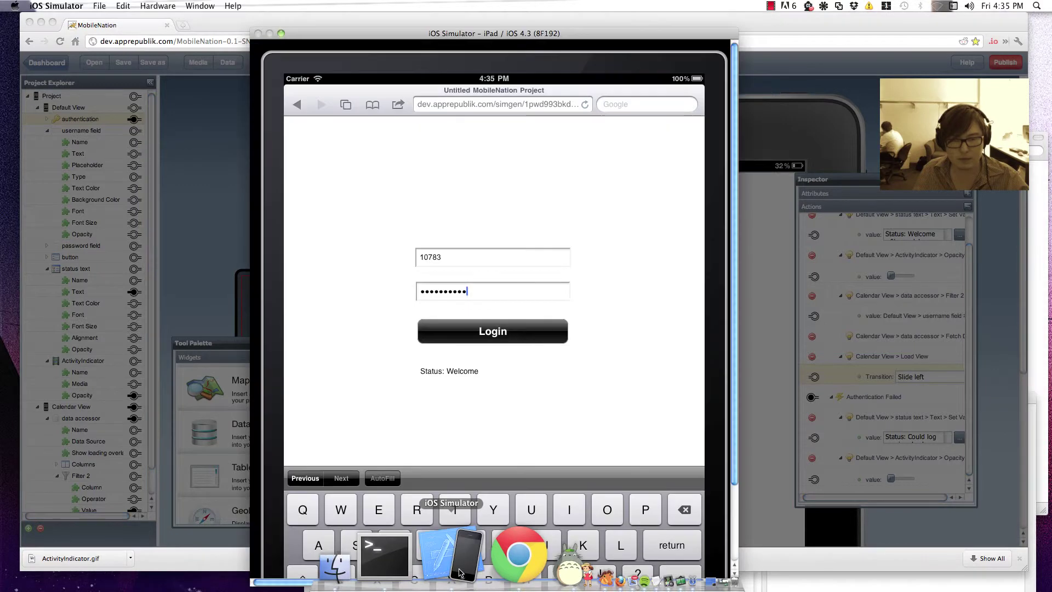
click(586, 105)
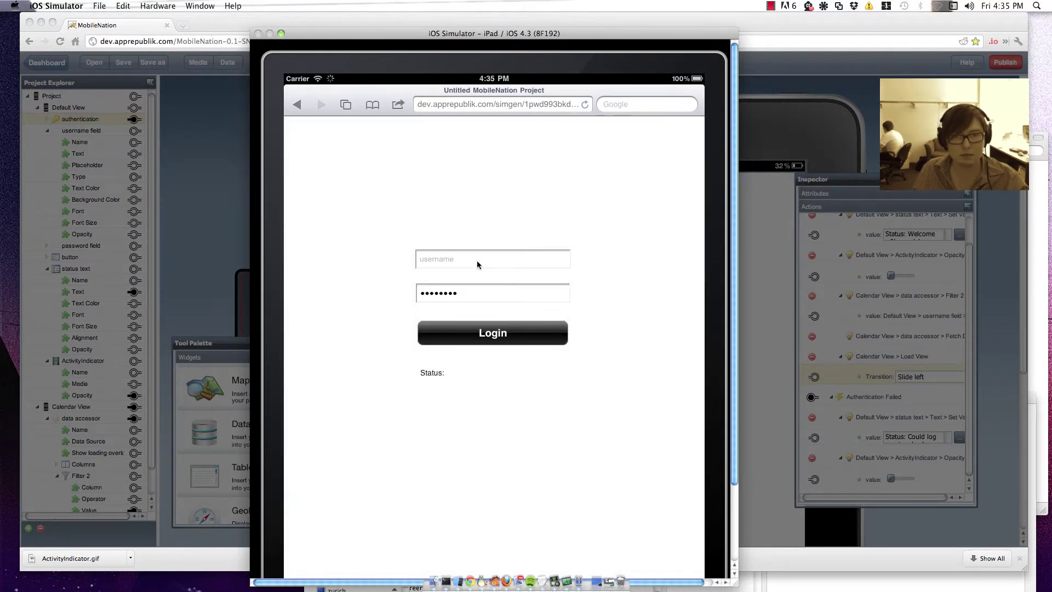
Step: Enter the test username and clear the old password
click(476, 260)
text(1078)
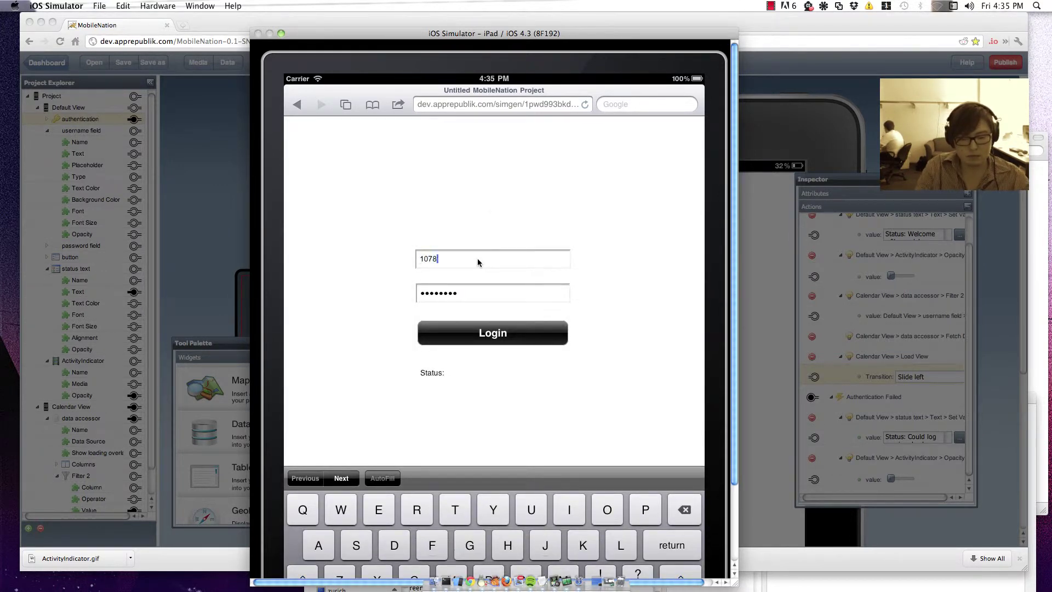
text(3)
key(Tab)
key(BackSpace)
key(BackSpace)
key(BackSpace)
key(BackSpace)
key(BackSpace)
key(BackSpace)
key(BackSpace)
key(BackSpace)
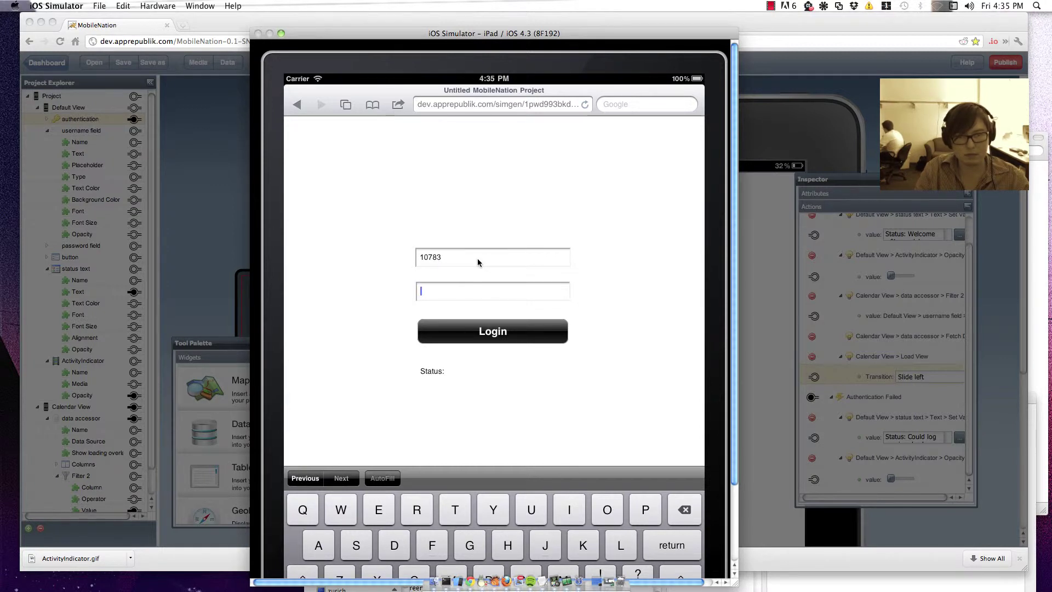
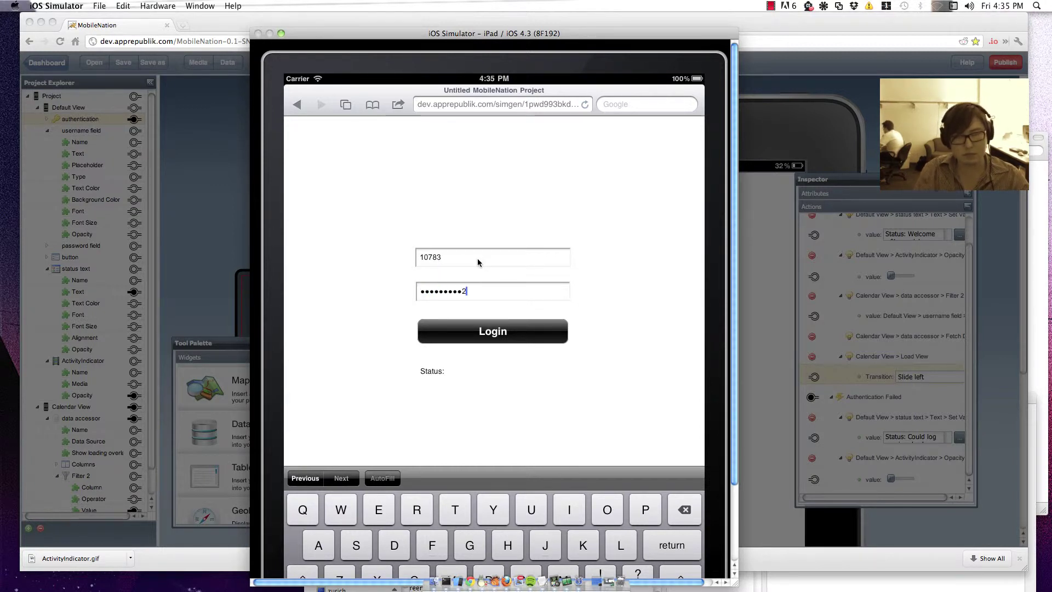
Step: Type the new password, log in, and swipe the calendar forward to Dec 18–24
click(520, 332)
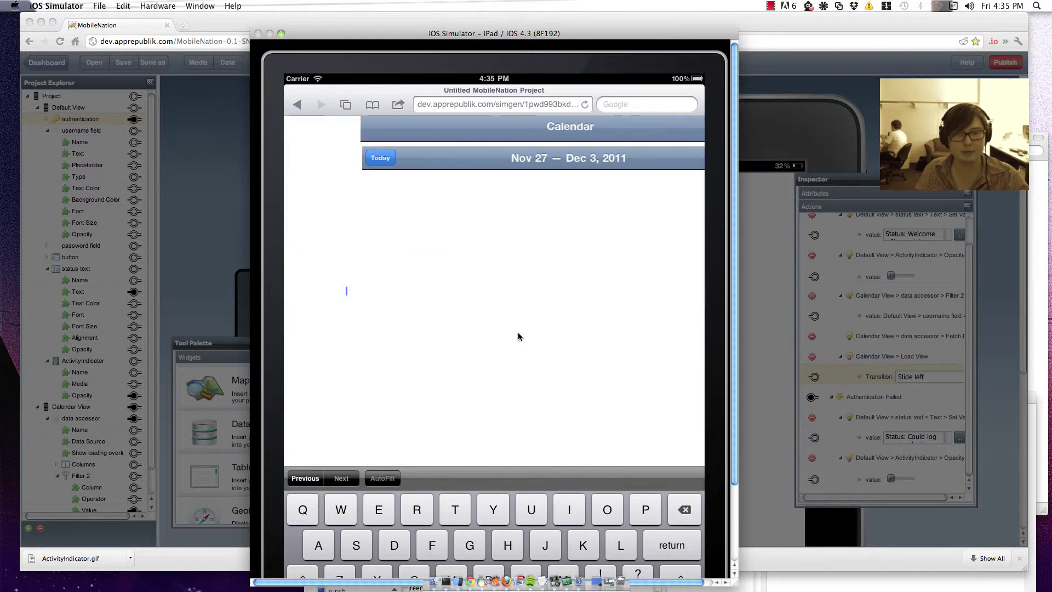
drag(627, 336, 415, 318)
drag(604, 324, 354, 319)
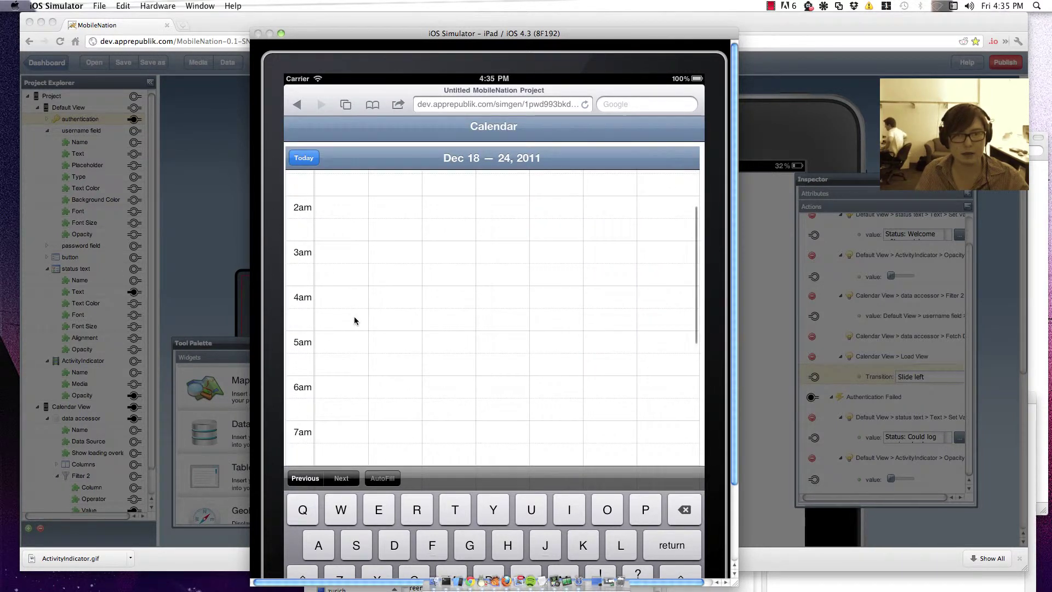
drag(580, 331, 541, 255)
Step: Swipe on to the Jan 29 – Feb 4 lesson week, dismiss the keyboard, and return to MobileNation
drag(691, 318, 413, 301)
drag(603, 299, 301, 287)
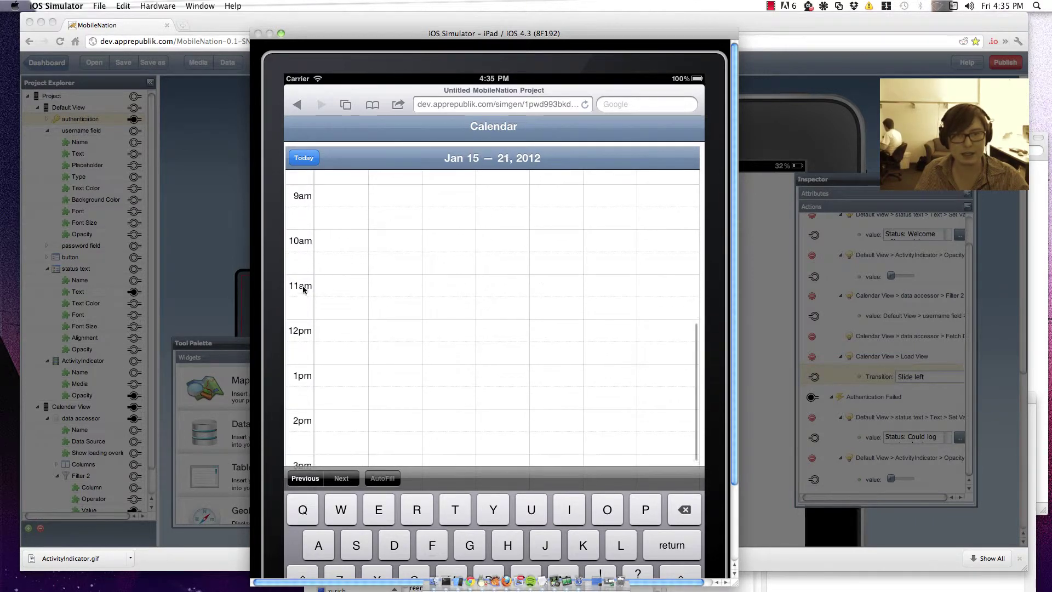
drag(589, 307, 322, 307)
drag(658, 316, 531, 416)
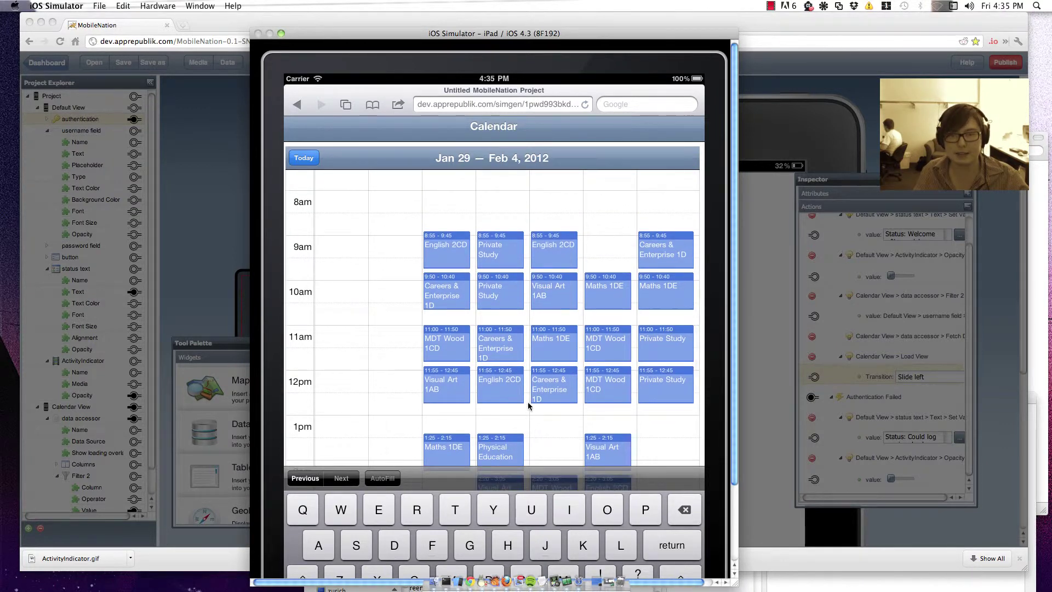
click(490, 300)
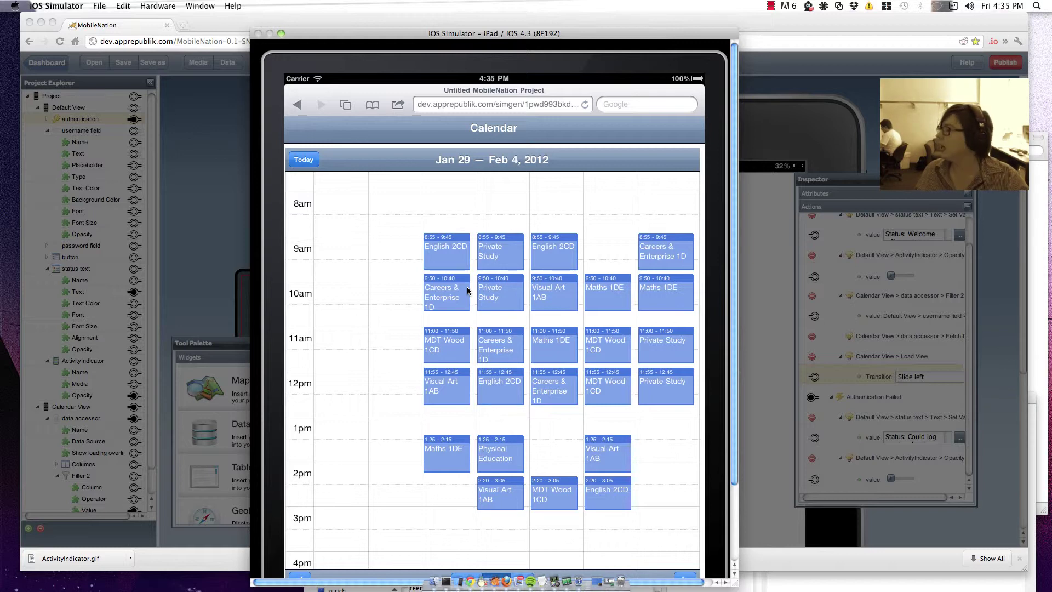
click(211, 171)
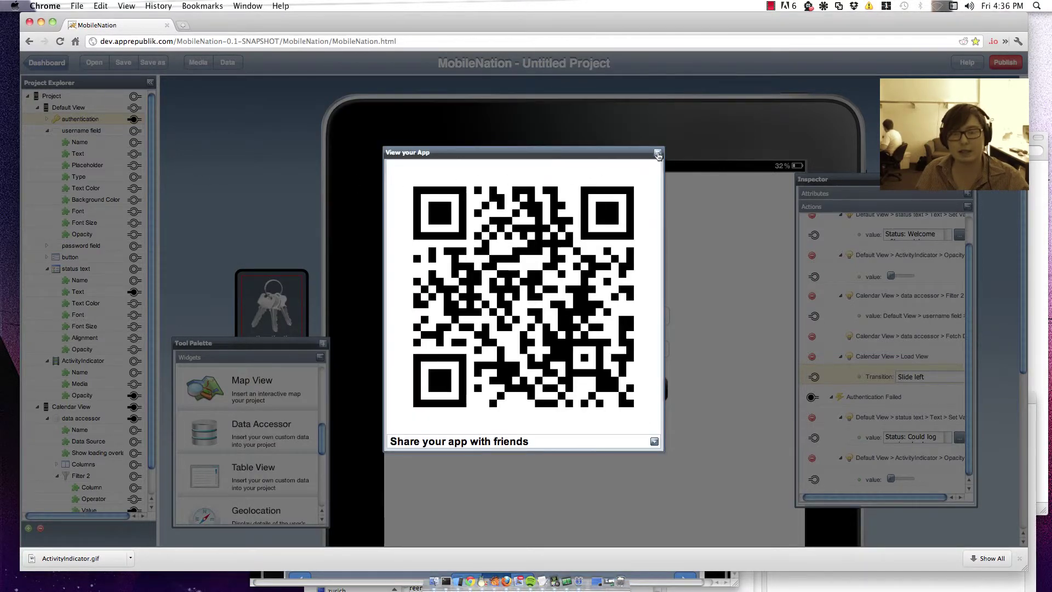
Step: Close the app-sharing QR dialog and add a new view to the project
click(658, 156)
scroll(42, 375, down, 2)
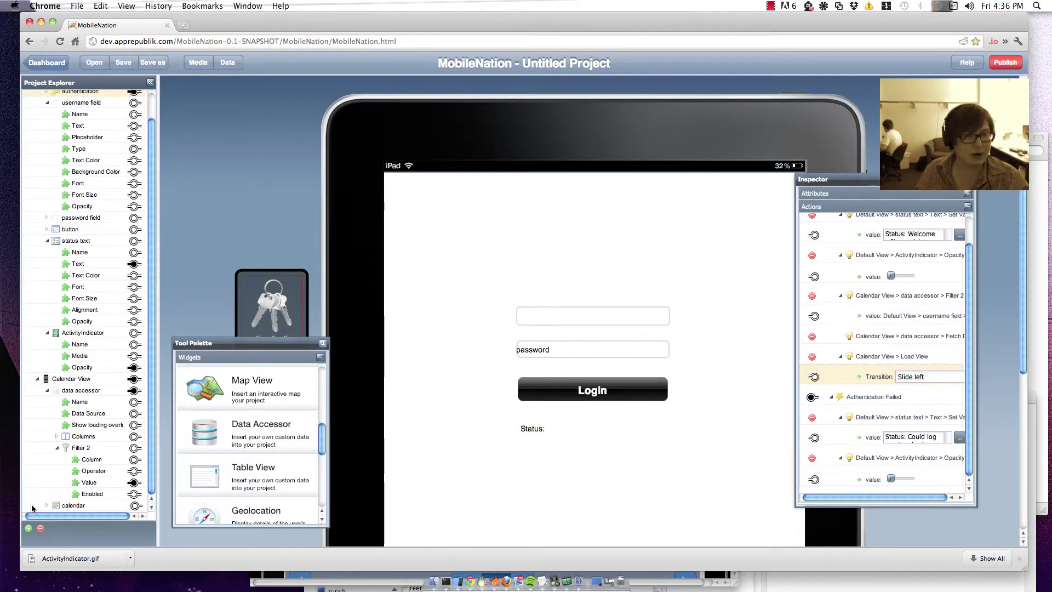
click(28, 527)
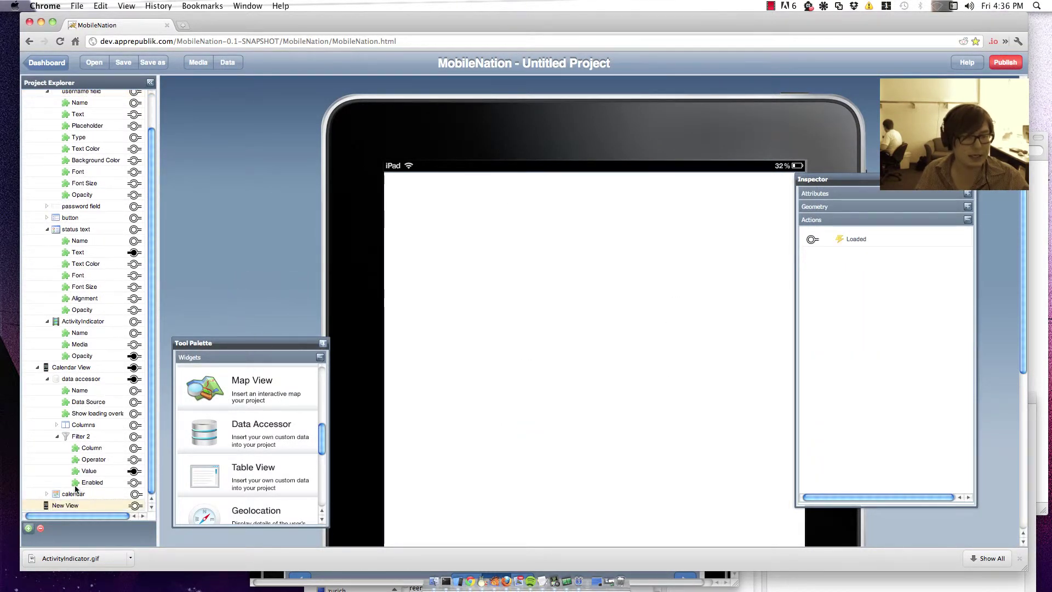
Step: Caption the new view 'Detail' and give it a navigation bar with a Back button
click(858, 196)
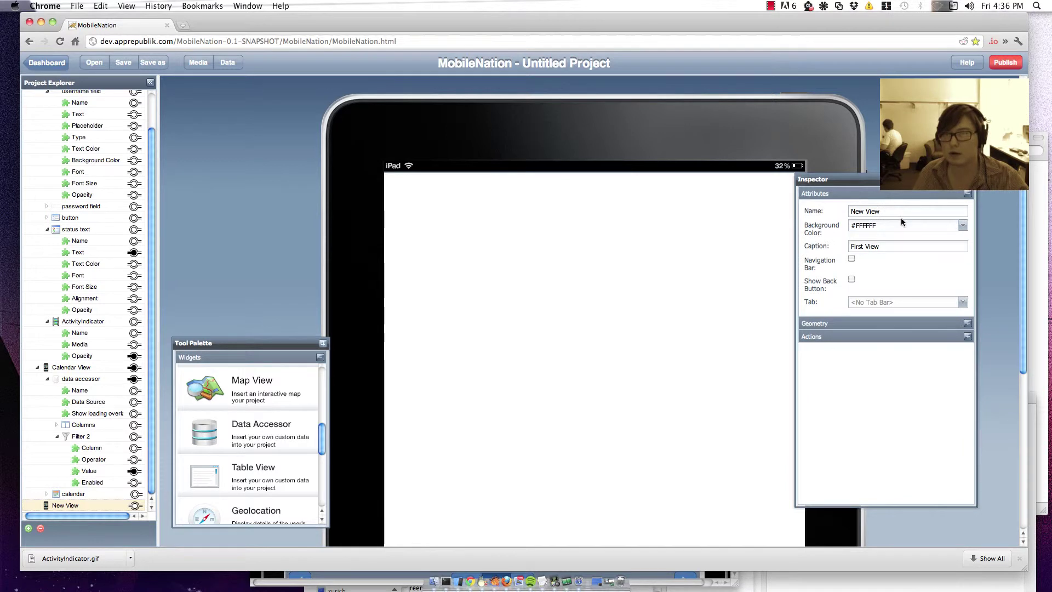
click(886, 247)
drag(886, 247, 776, 245)
text(Det)
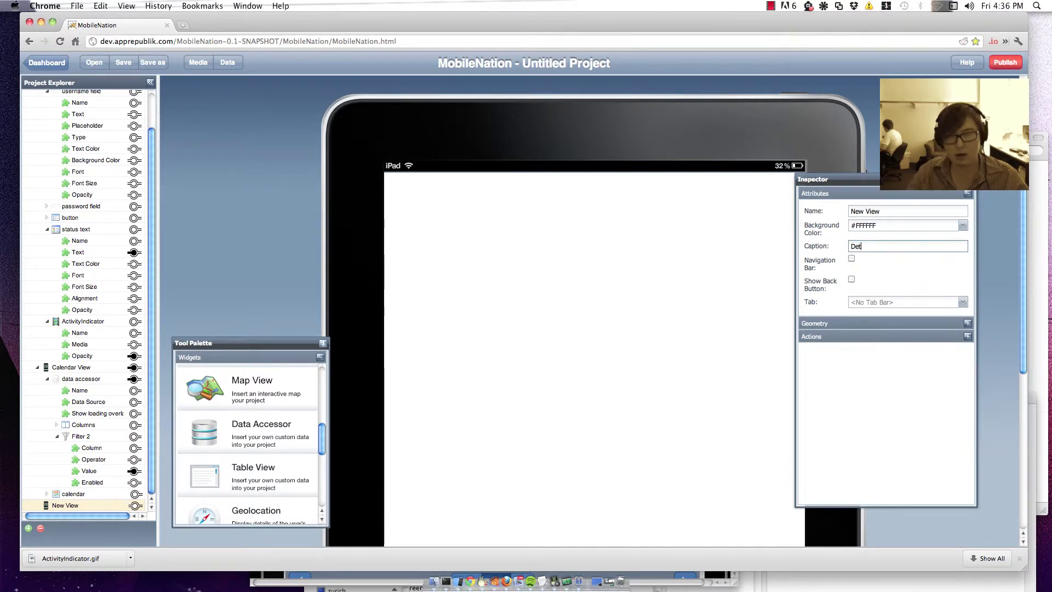
text(ail)
click(852, 258)
click(852, 280)
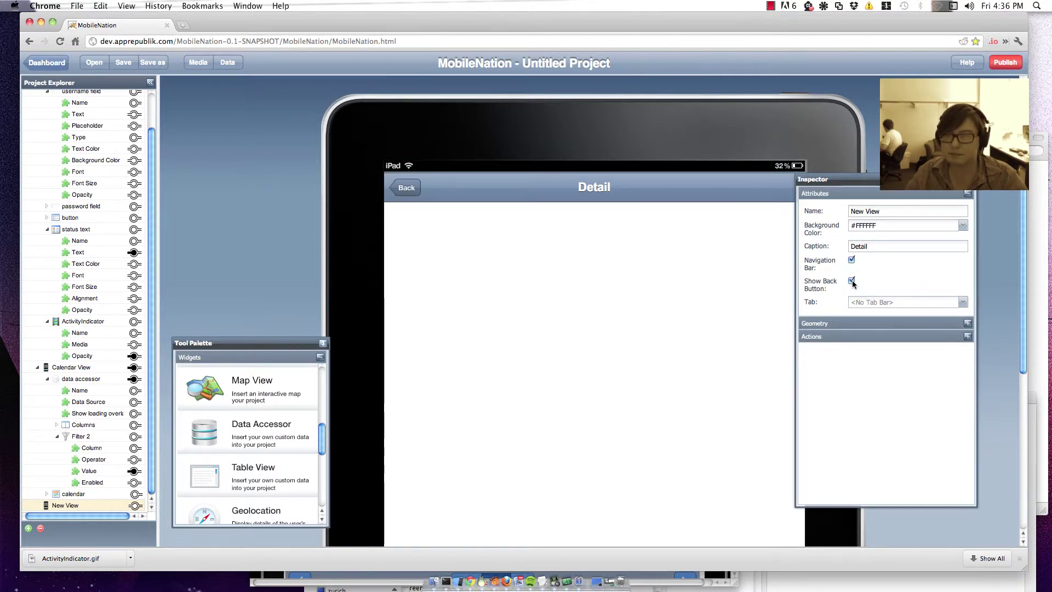
scroll(268, 433, down, 3)
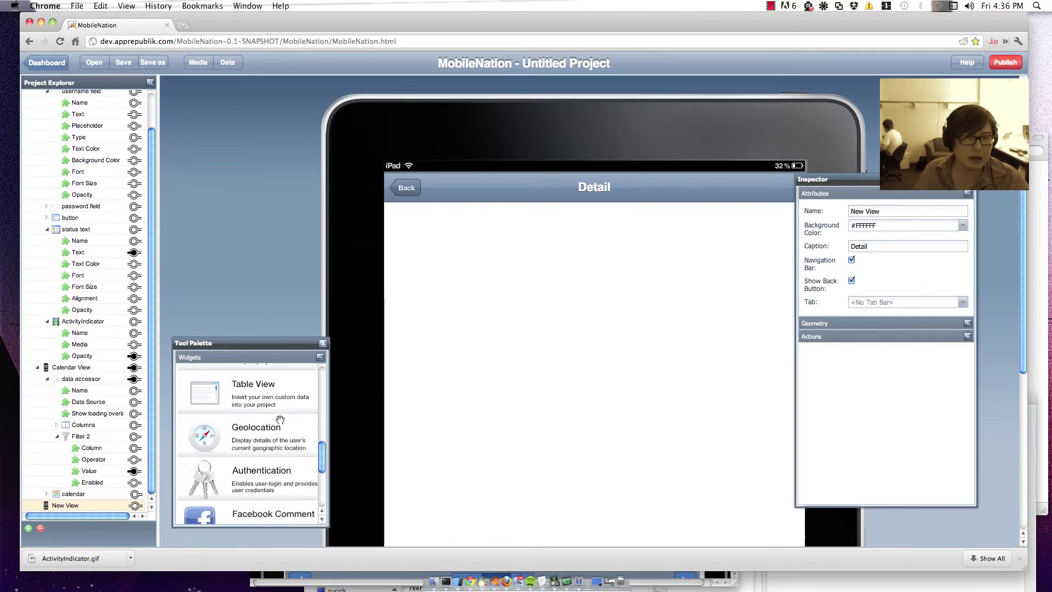
scroll(279, 421, up, 10)
Step: Place a 'Label Text' label on the Detail view and list the data accessor's columns
drag(206, 380, 787, 482)
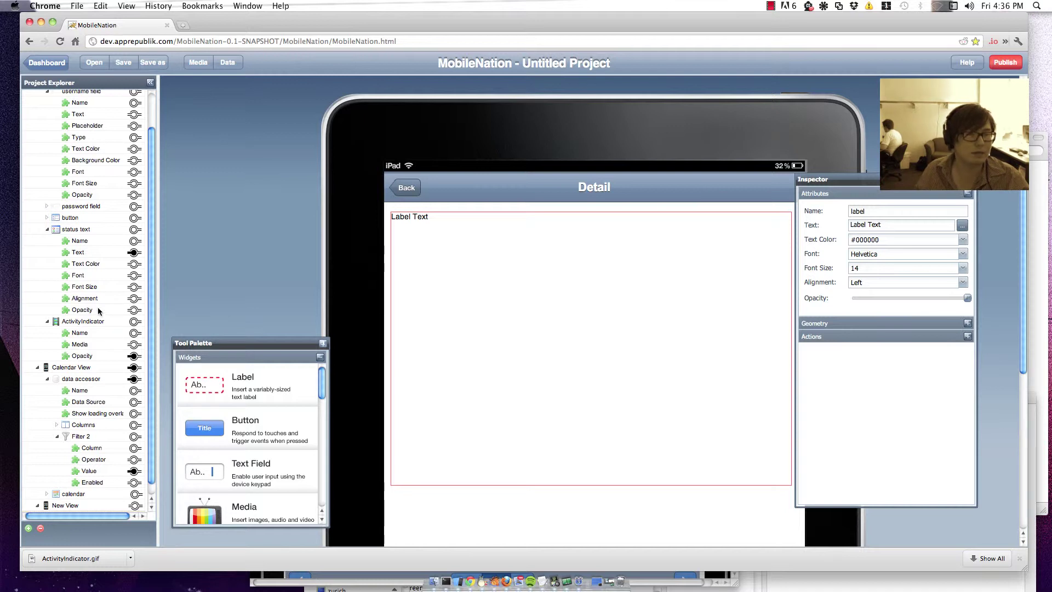
click(58, 425)
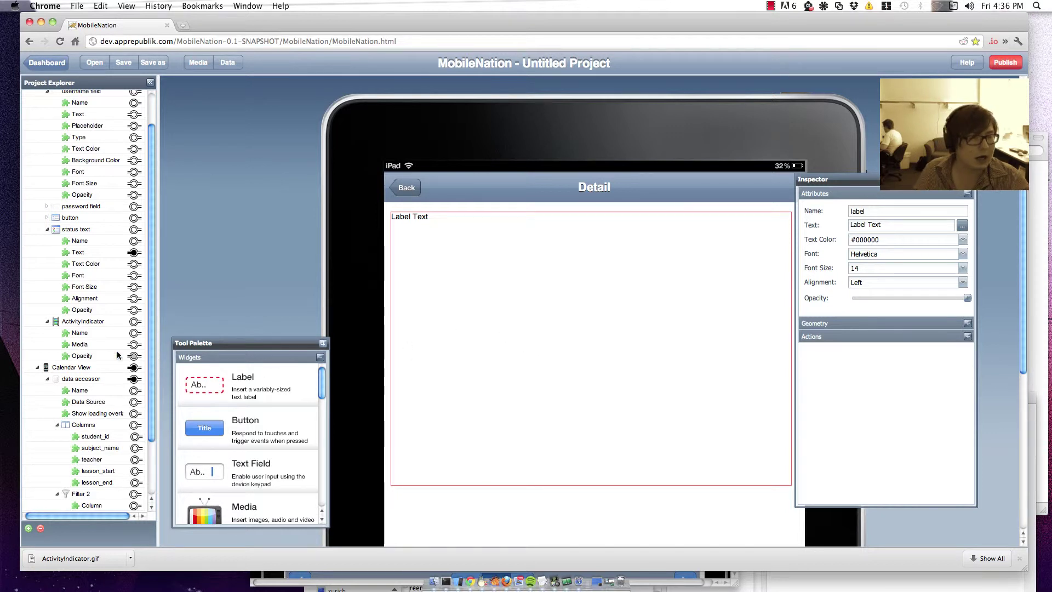
scroll(84, 352, down, 3)
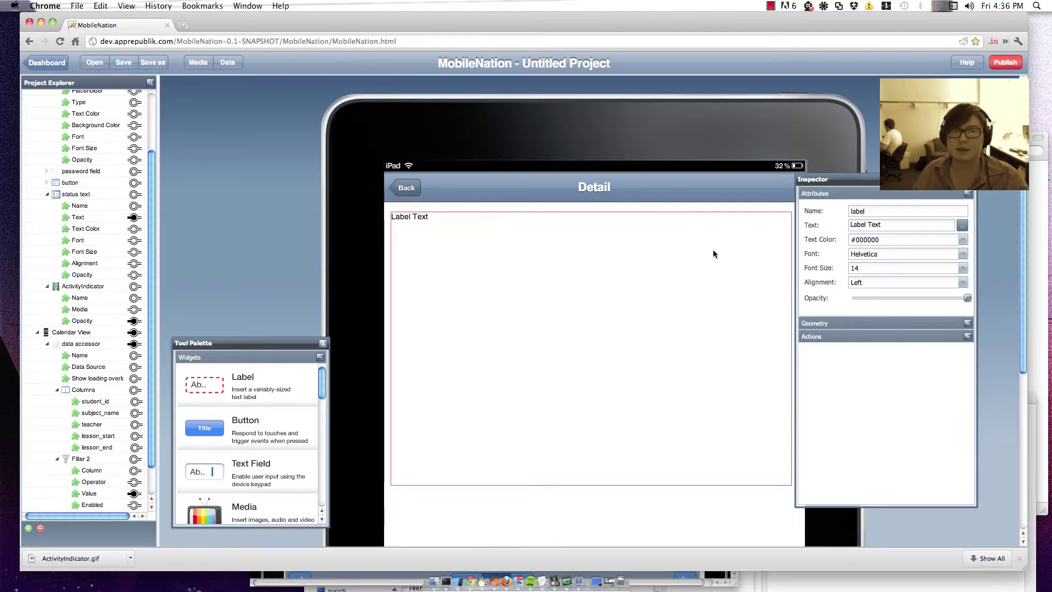
Step: Make the label read 'Lesson Start:', 'Lesson End:', 'Teacher:' below a blank line, then show Calendar View
click(962, 226)
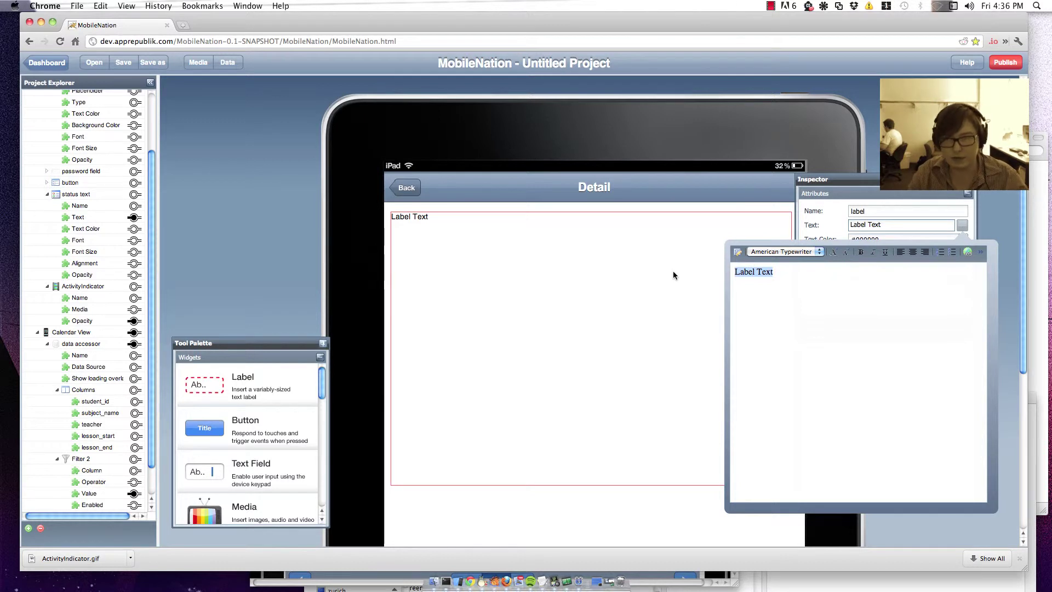
text(Lesson )
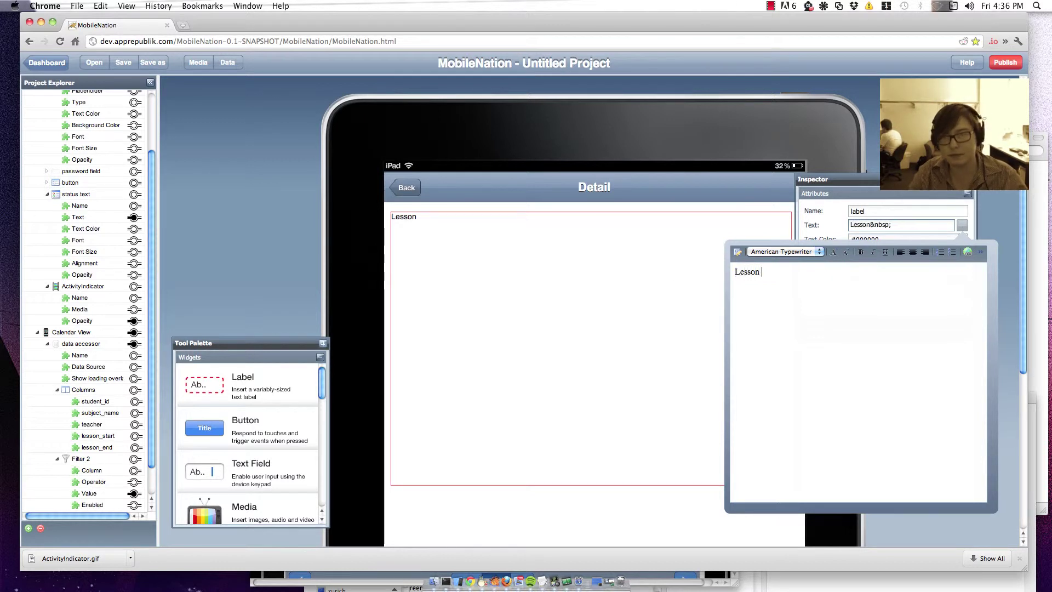
text(Start:)
key(Return)
key(Return)
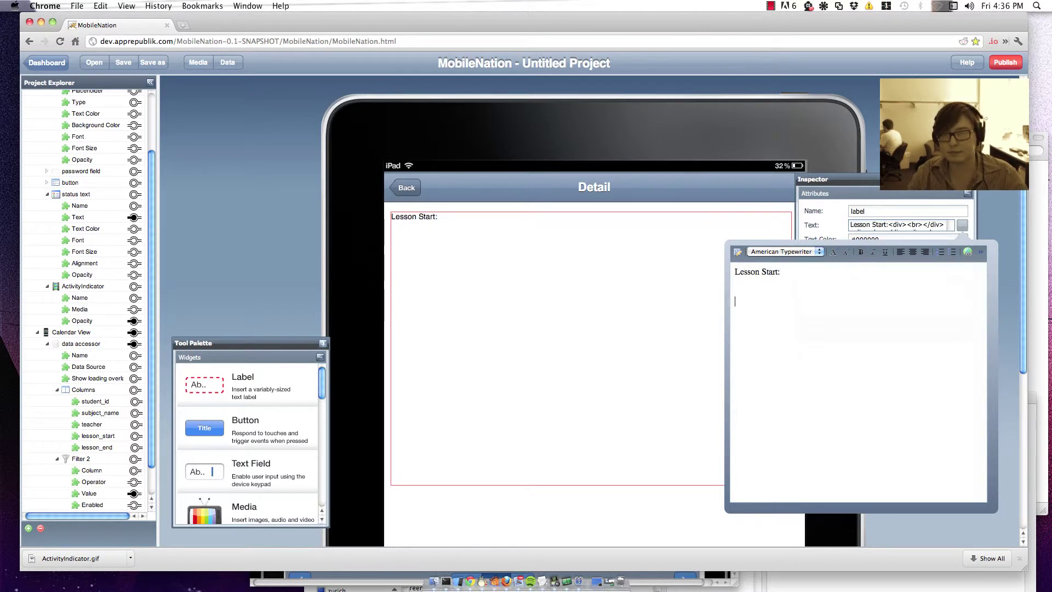
text(Lesson End:  )
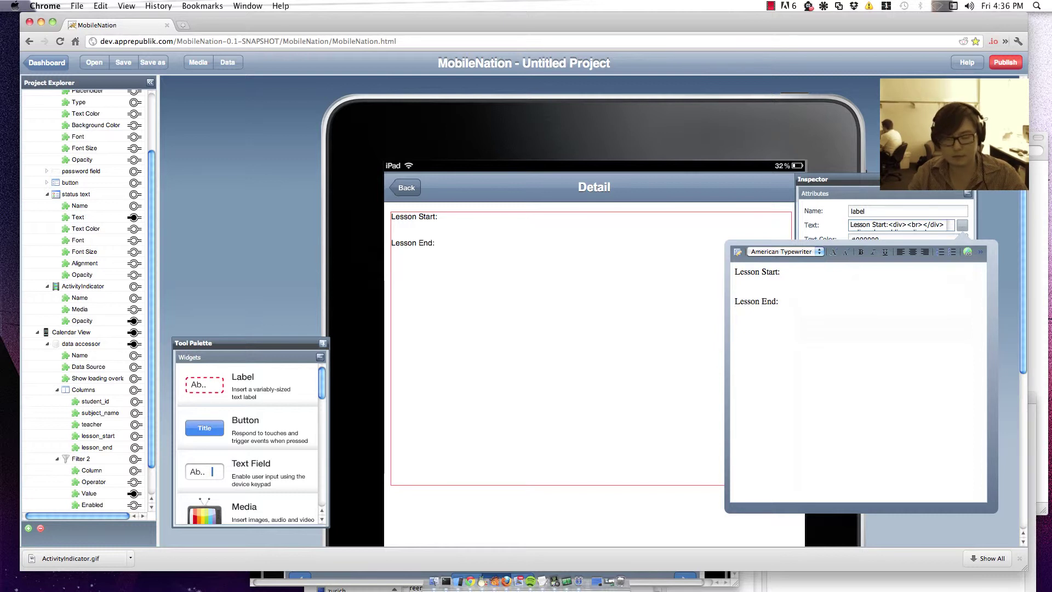
text(Teacher)
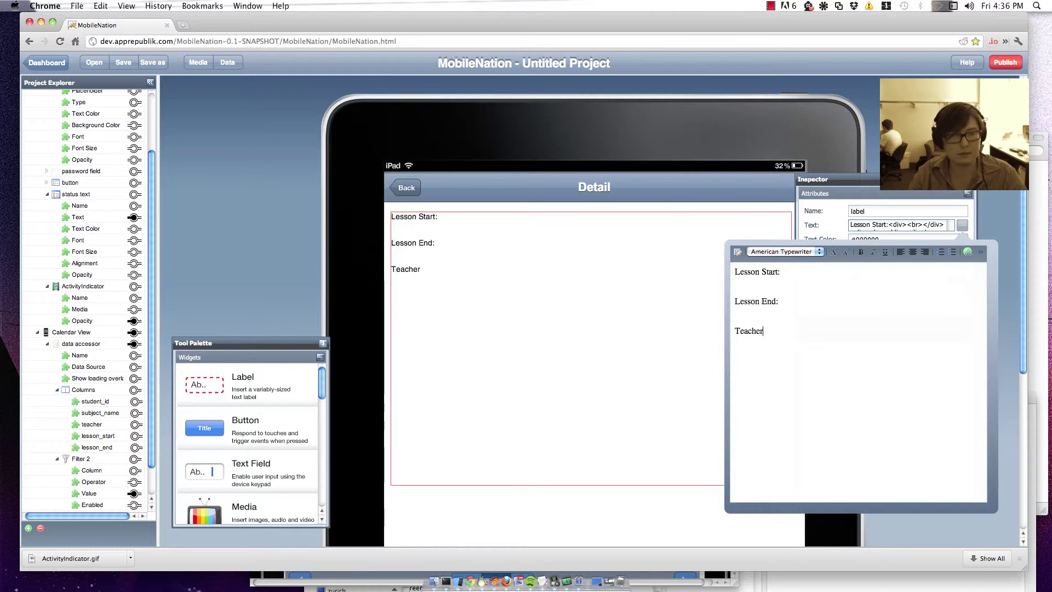
text(:)
key(Up)
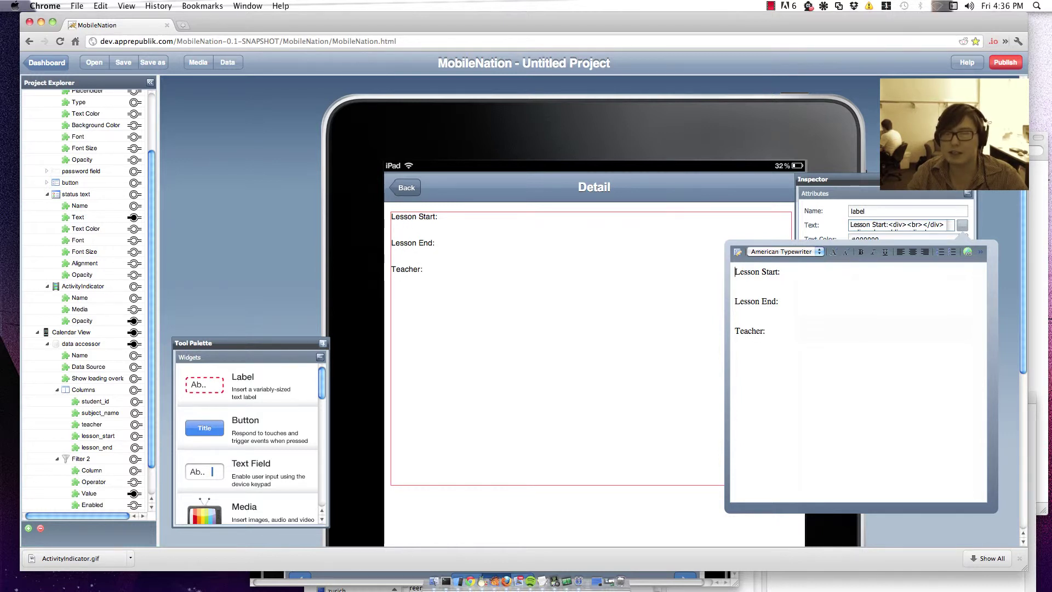
key(Return)
key(Up)
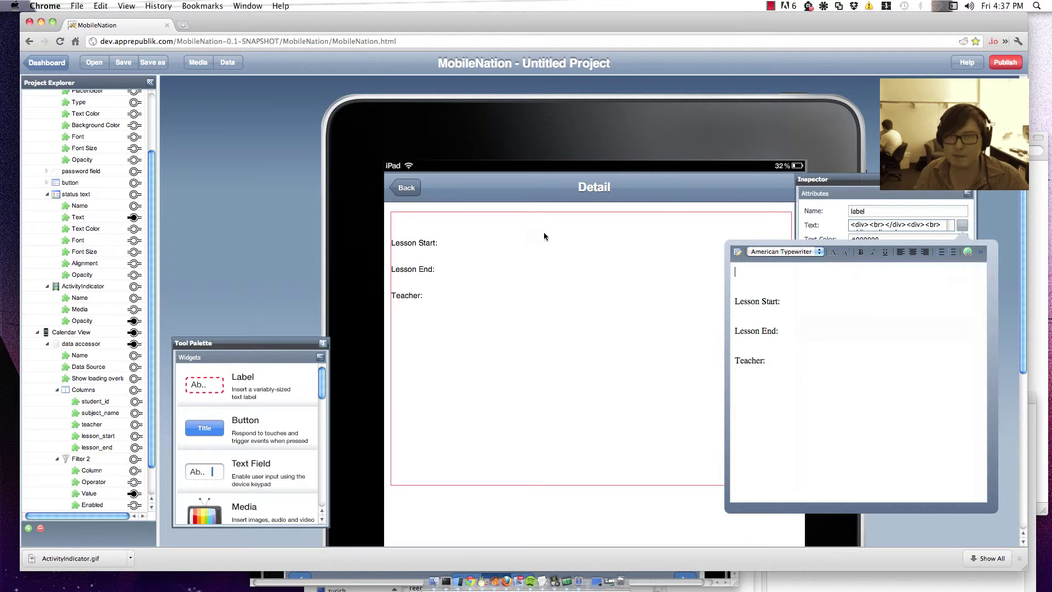
click(265, 220)
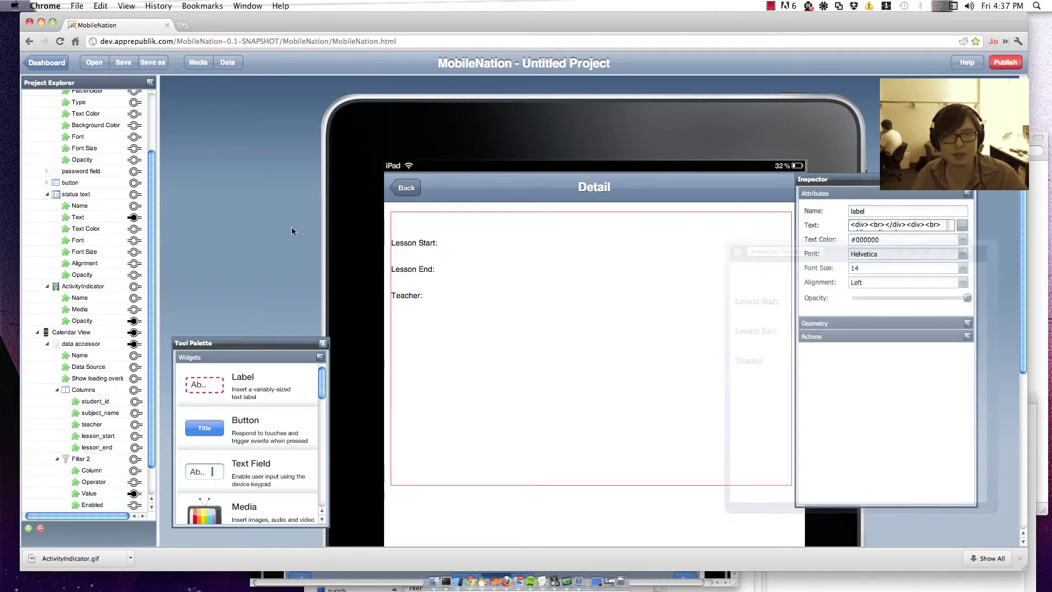
click(76, 332)
Step: Show the calendar's events and collapse the Default View and Calendar View branches
click(741, 340)
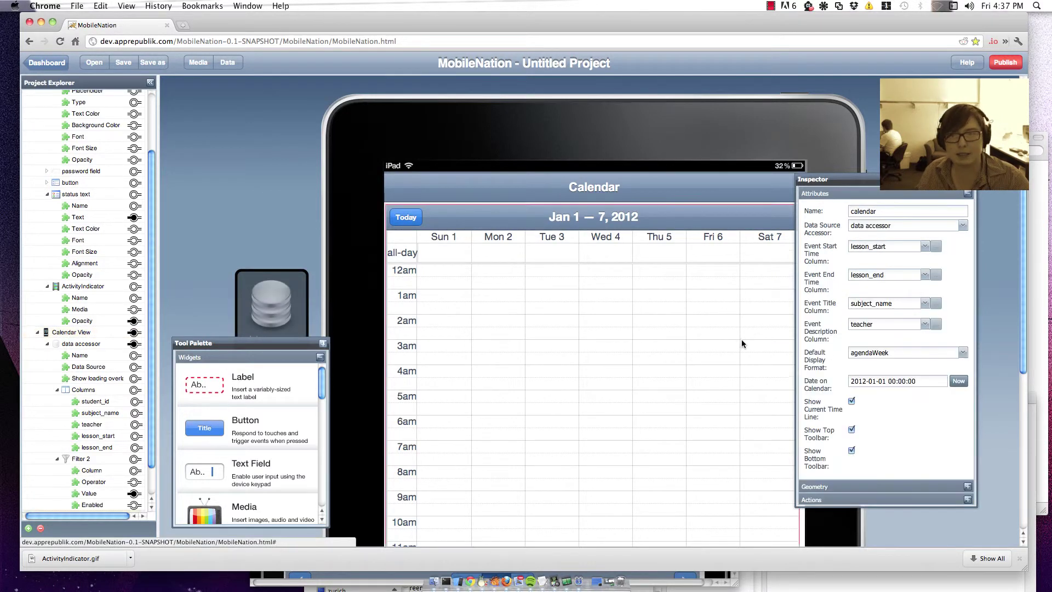
click(827, 500)
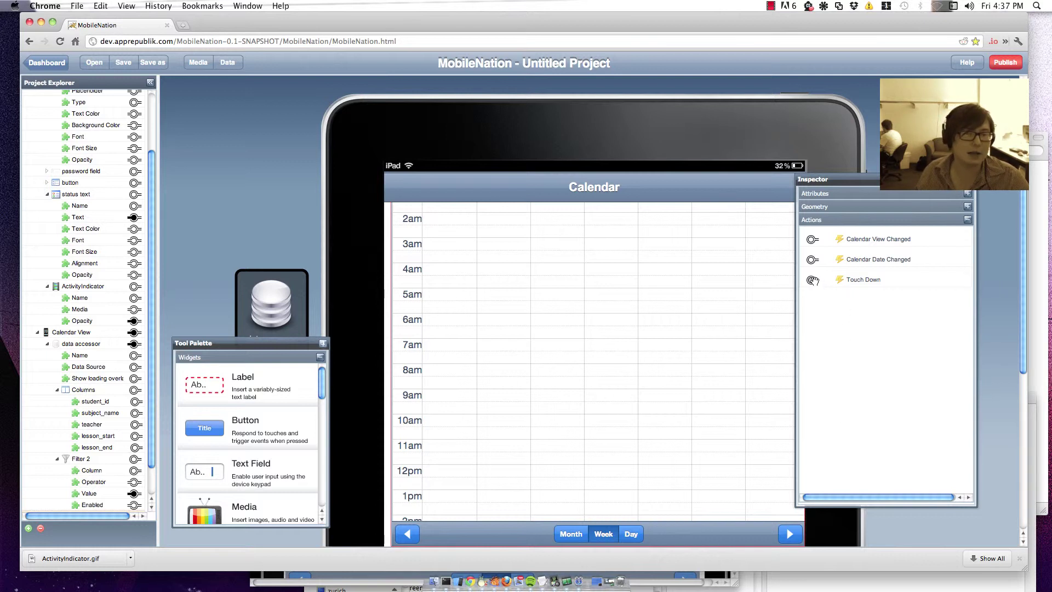
drag(813, 281, 142, 342)
scroll(117, 345, down, 2)
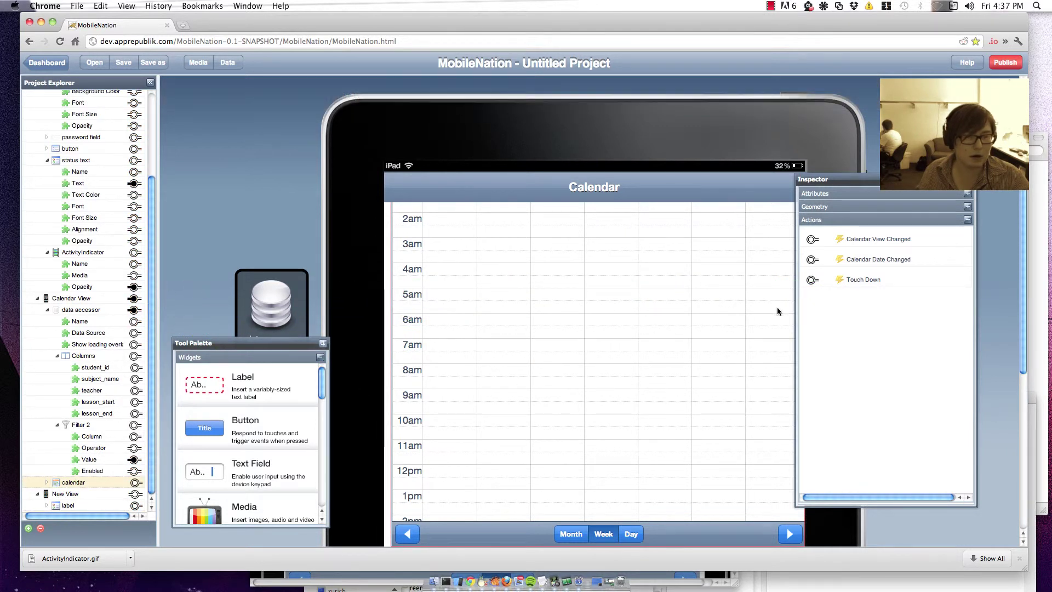
scroll(58, 237, up, 5)
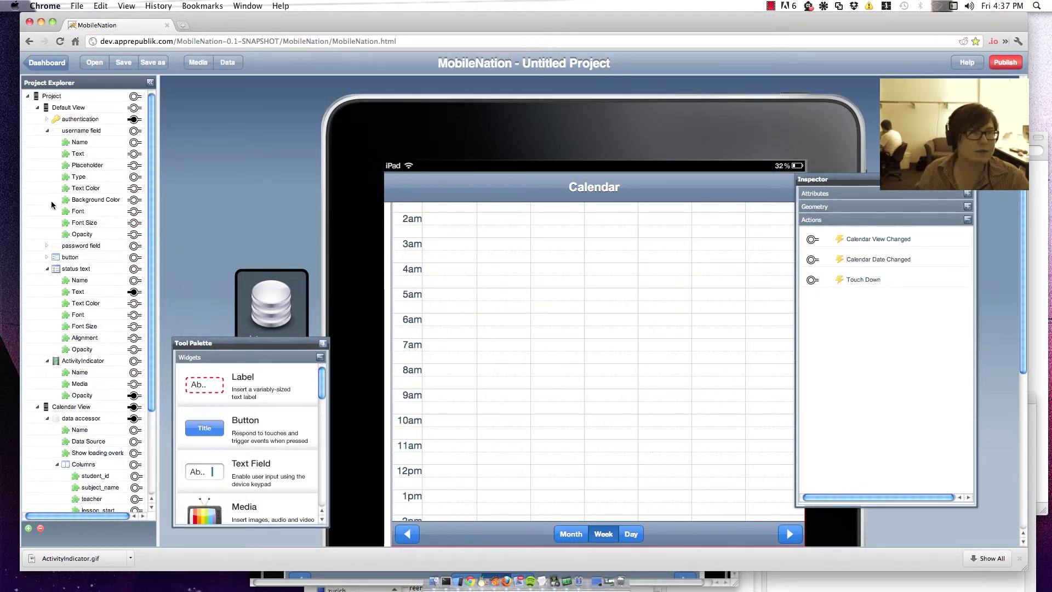
click(37, 108)
click(37, 119)
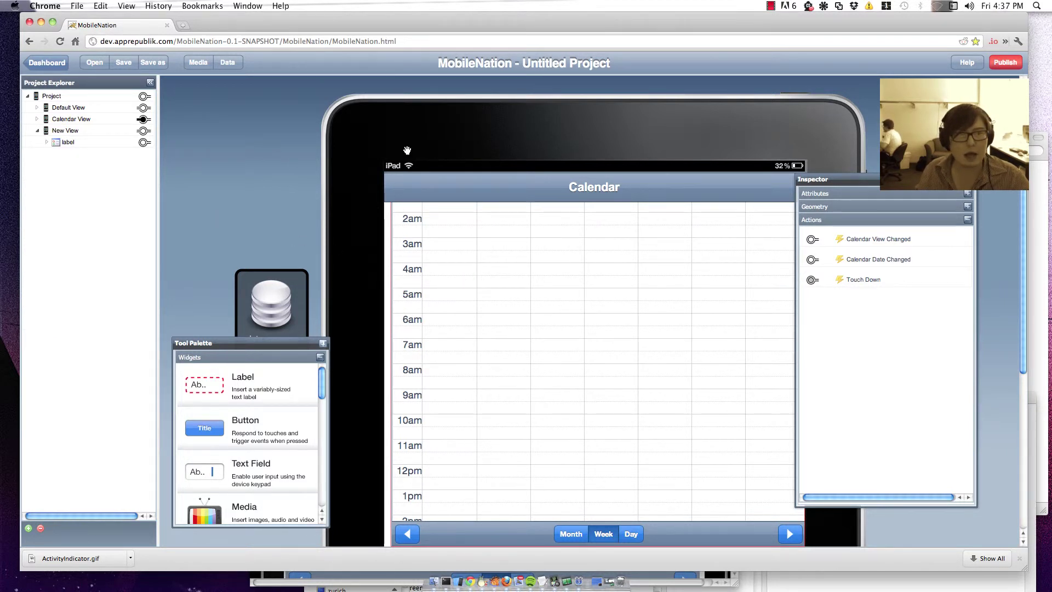
Step: Link the calendar's Touch Down event to the label's Text Set Value and open its value editor
drag(811, 280, 143, 142)
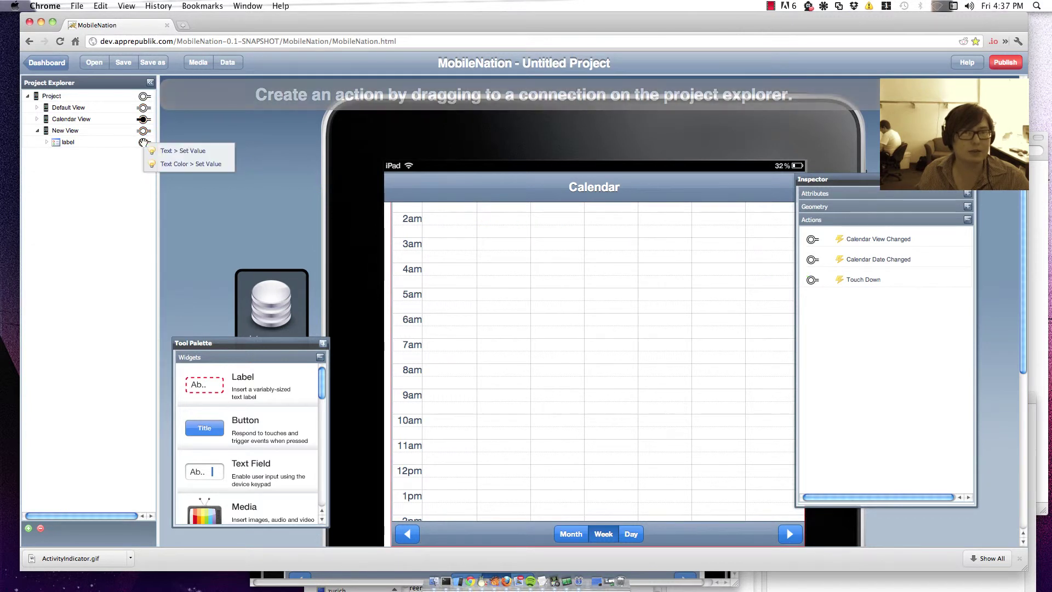
click(192, 153)
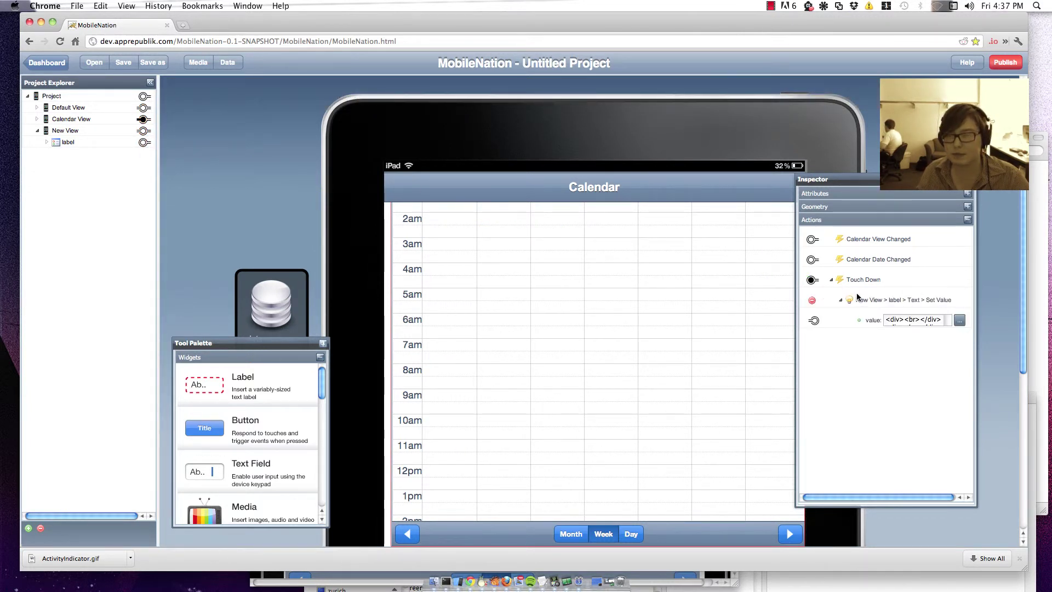
click(961, 320)
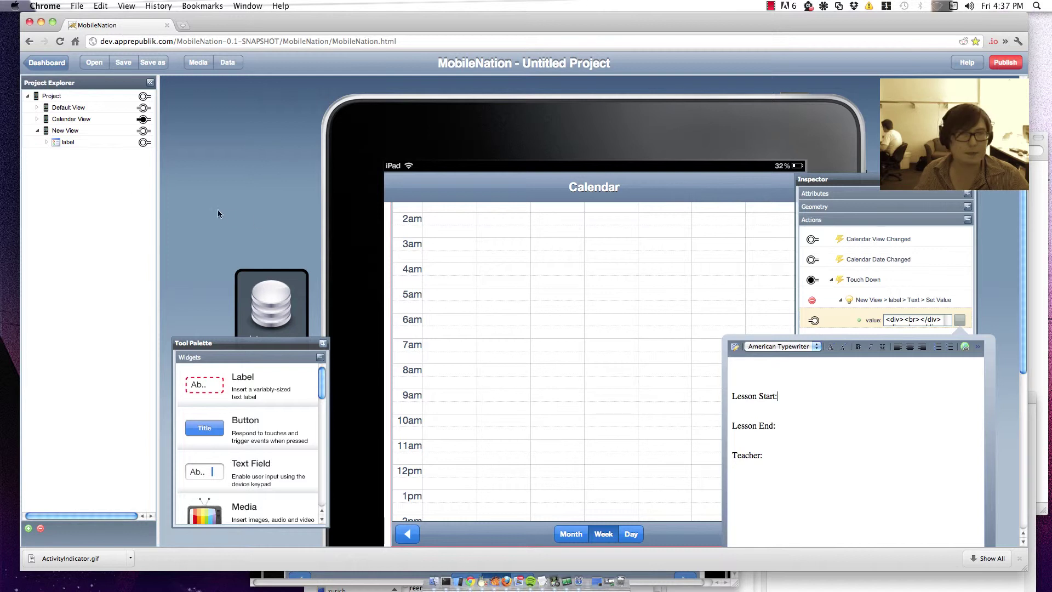
Step: Insert the Selected Item's lesson_start, lesson_end and teacher fields after their captions
click(37, 120)
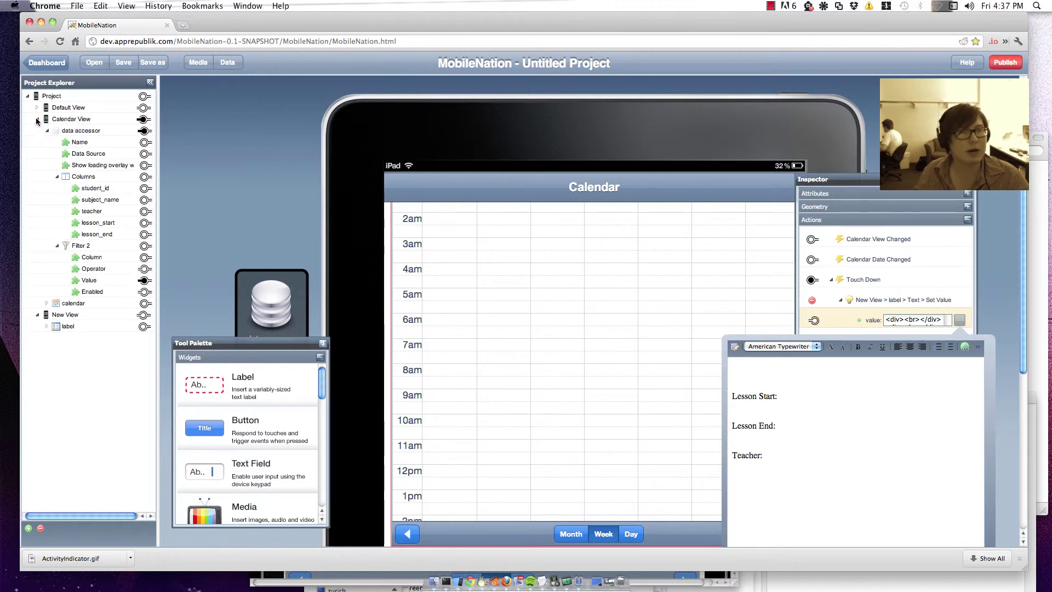
click(47, 303)
click(58, 441)
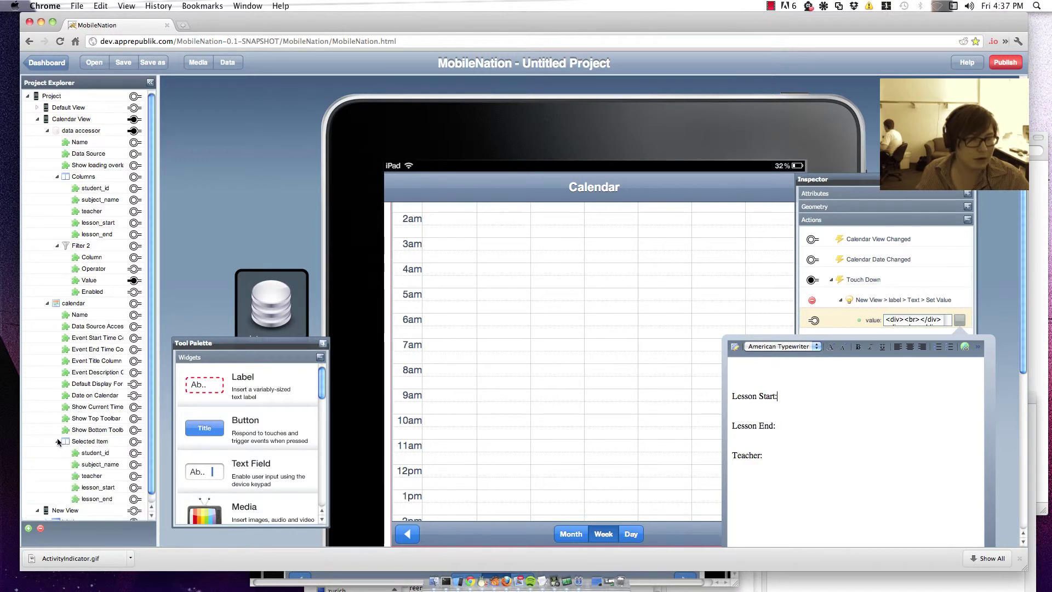
scroll(145, 426, down, 1)
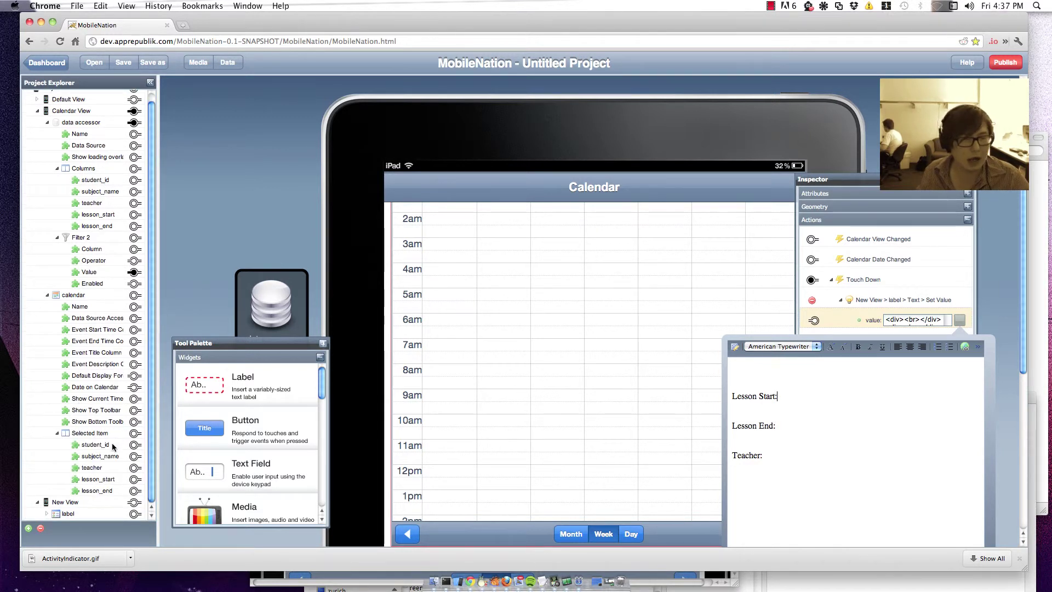
drag(135, 479, 790, 394)
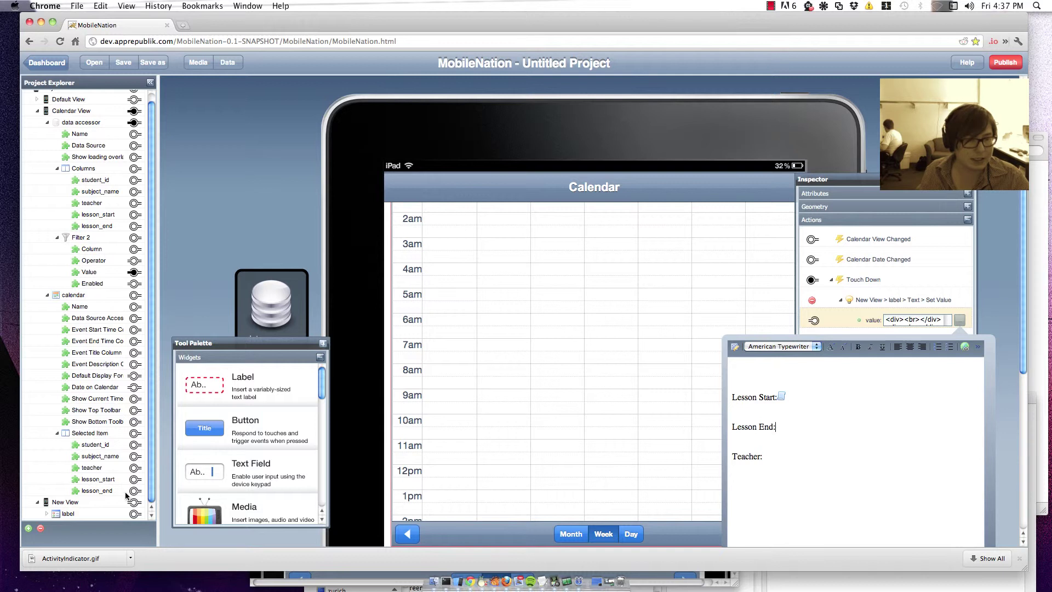
drag(133, 490, 791, 421)
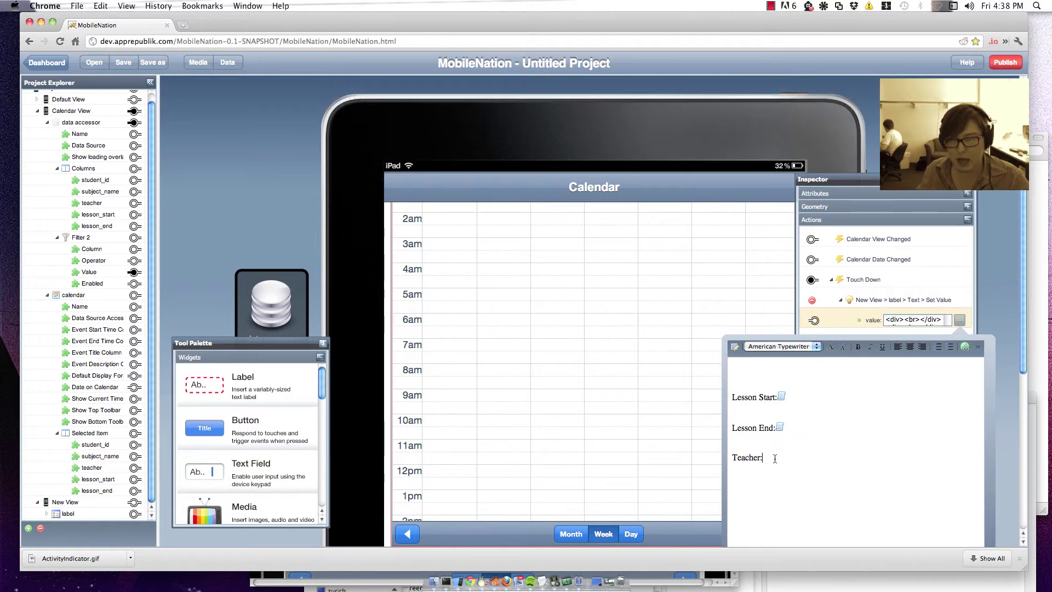
drag(133, 467, 768, 459)
Step: Put a larger subject_name field on the first line and close the editor
click(745, 373)
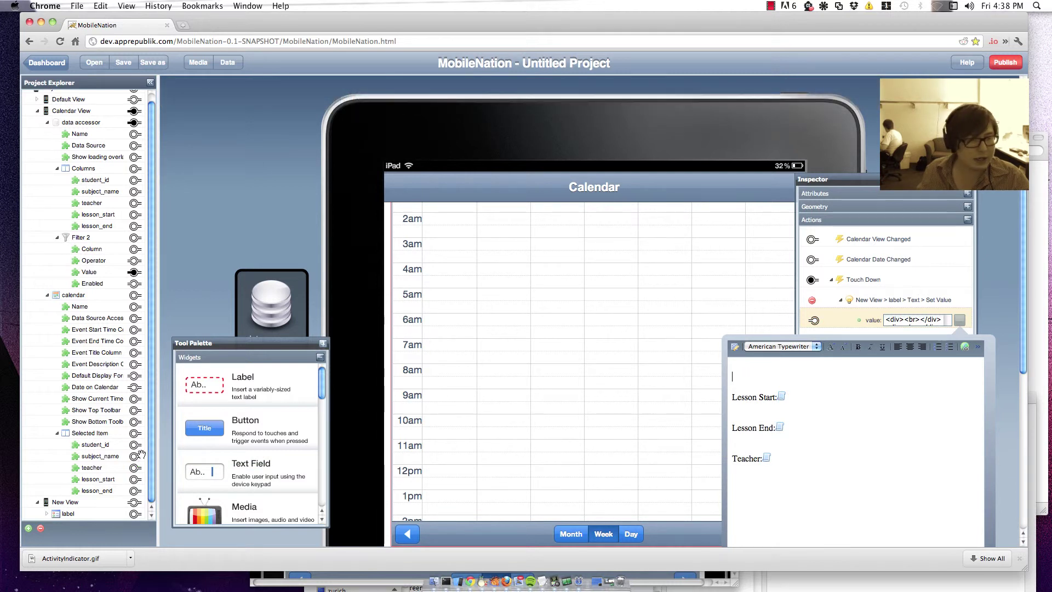
drag(667, 427, 750, 372)
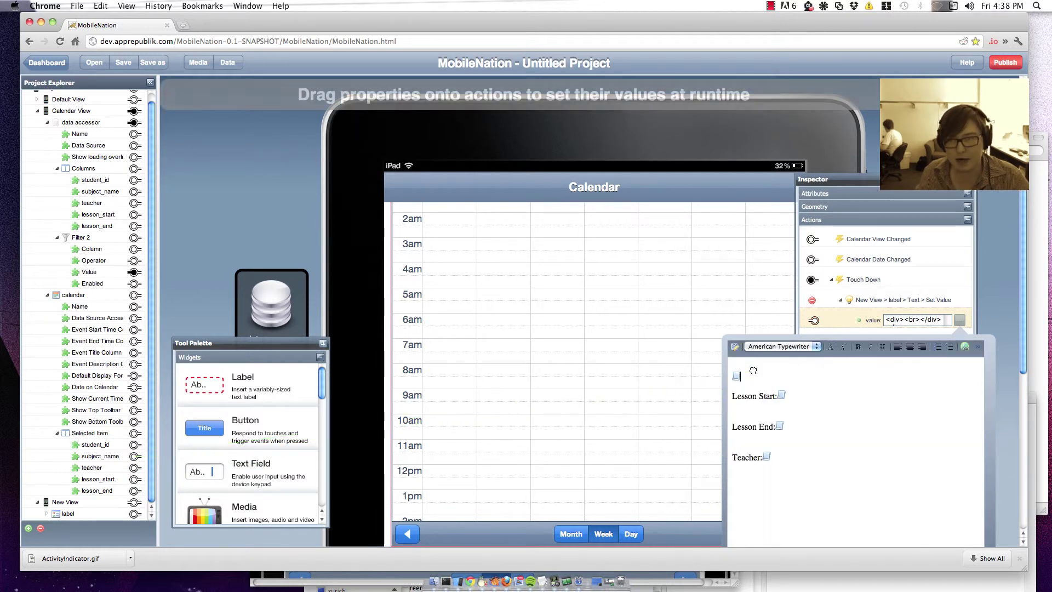
click(835, 352)
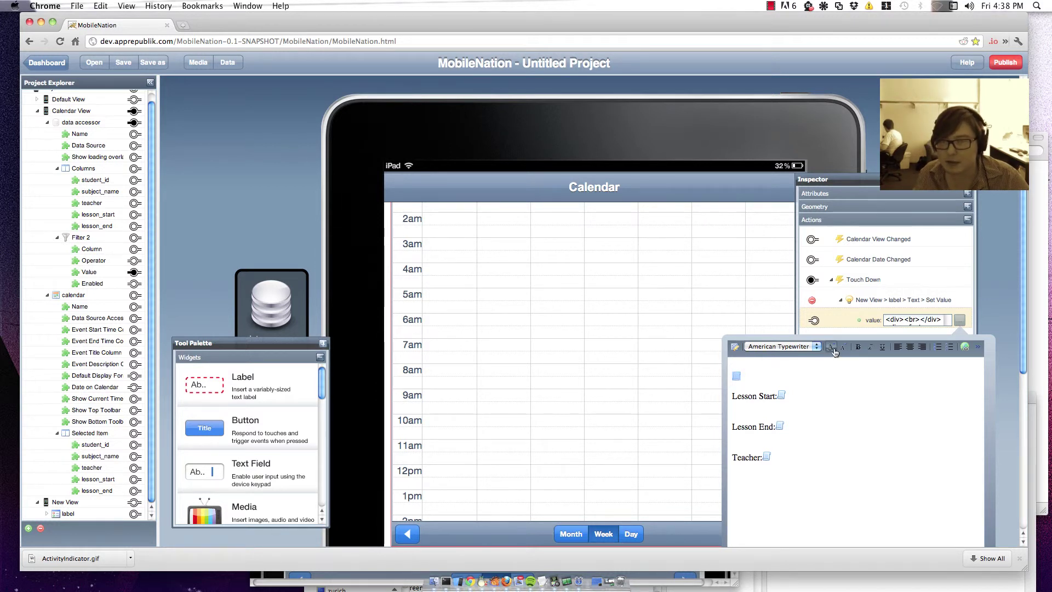
click(1003, 323)
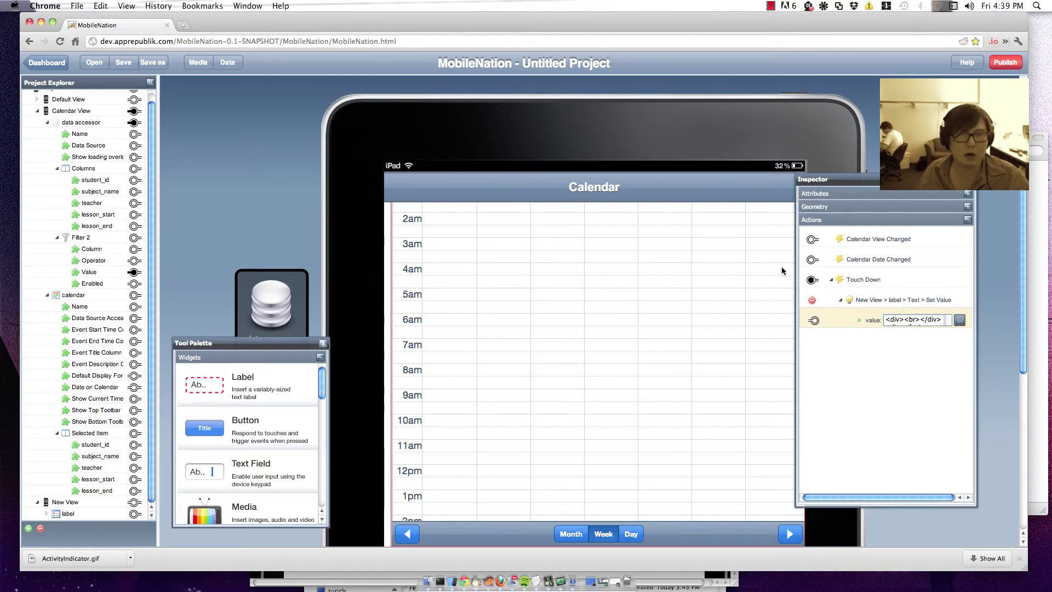
Step: Make Touch Down also load New View with a Slide left transition, then publish for preview
drag(810, 281, 133, 514)
click(169, 516)
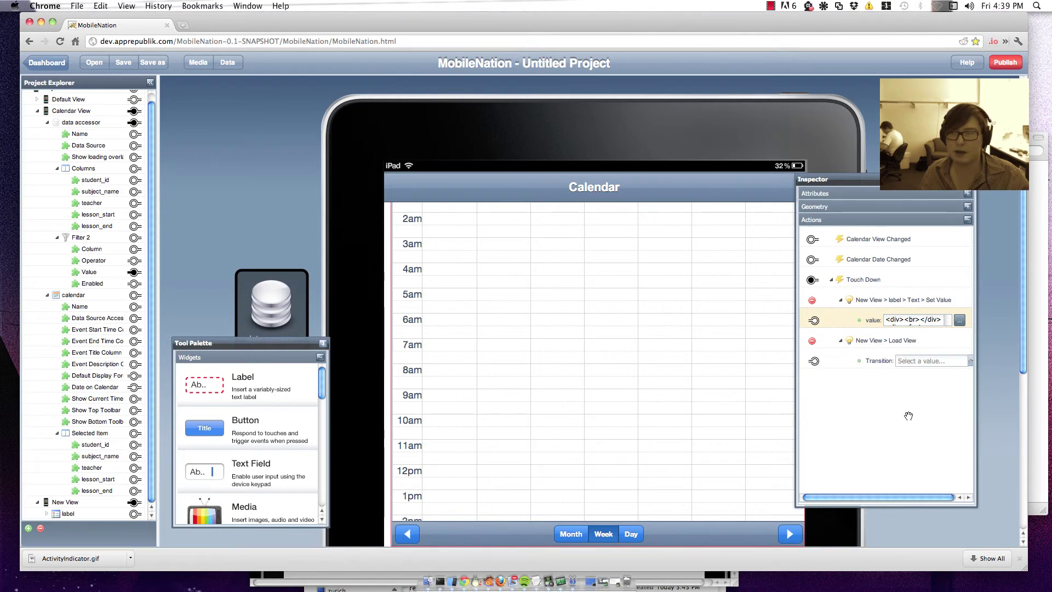
click(912, 362)
click(913, 406)
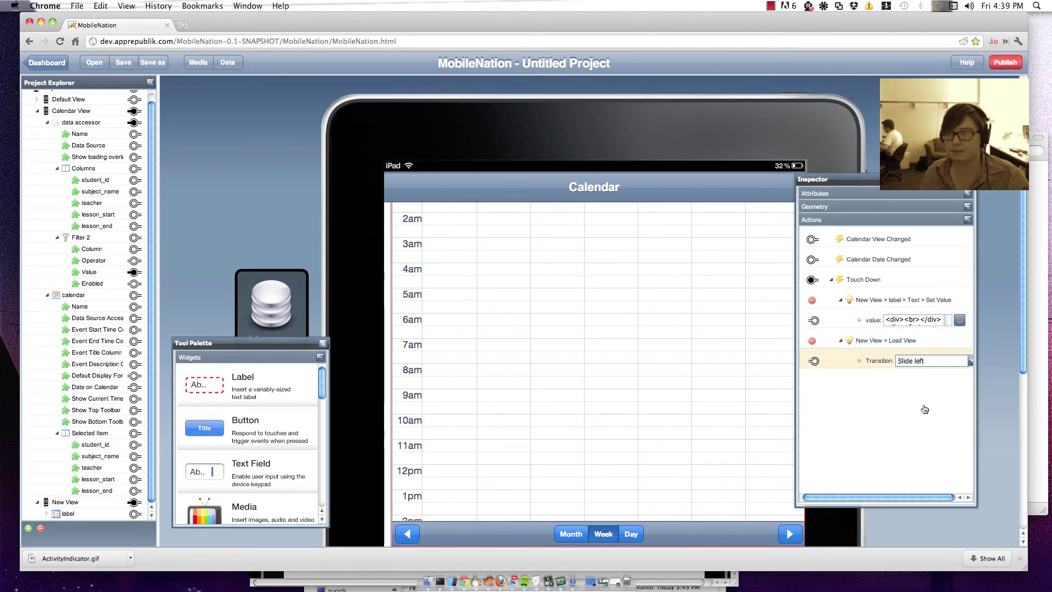
click(1006, 64)
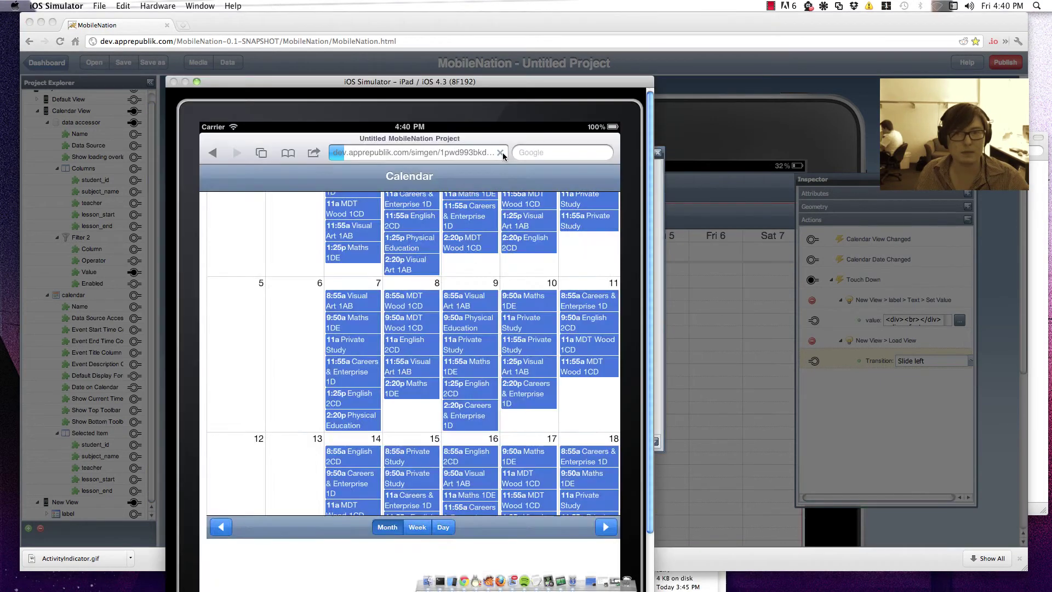
Step: Reload the preview and log in with the username and account password
click(503, 154)
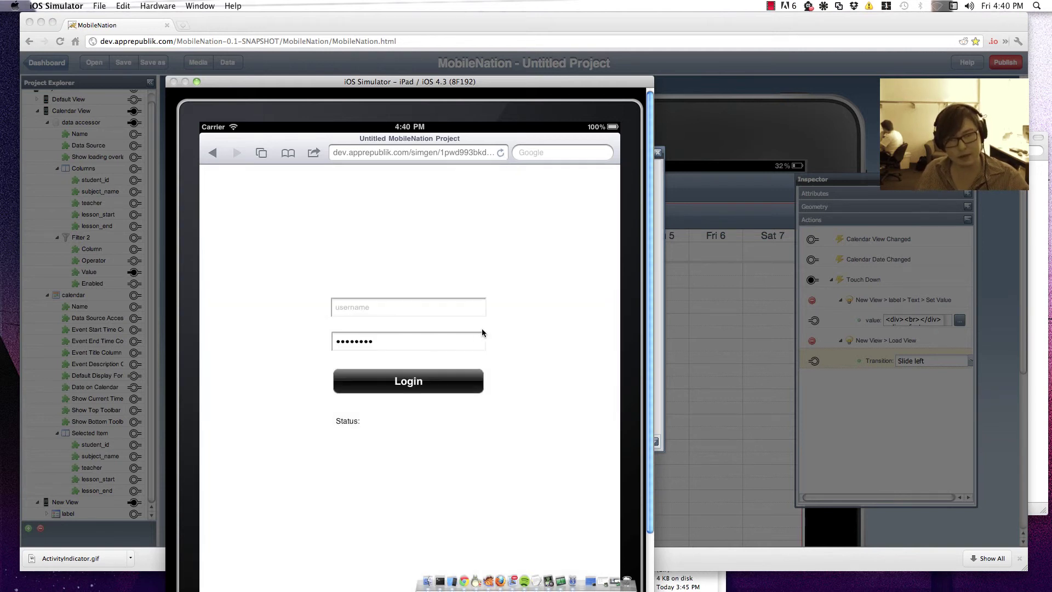
click(407, 310)
text(10783)
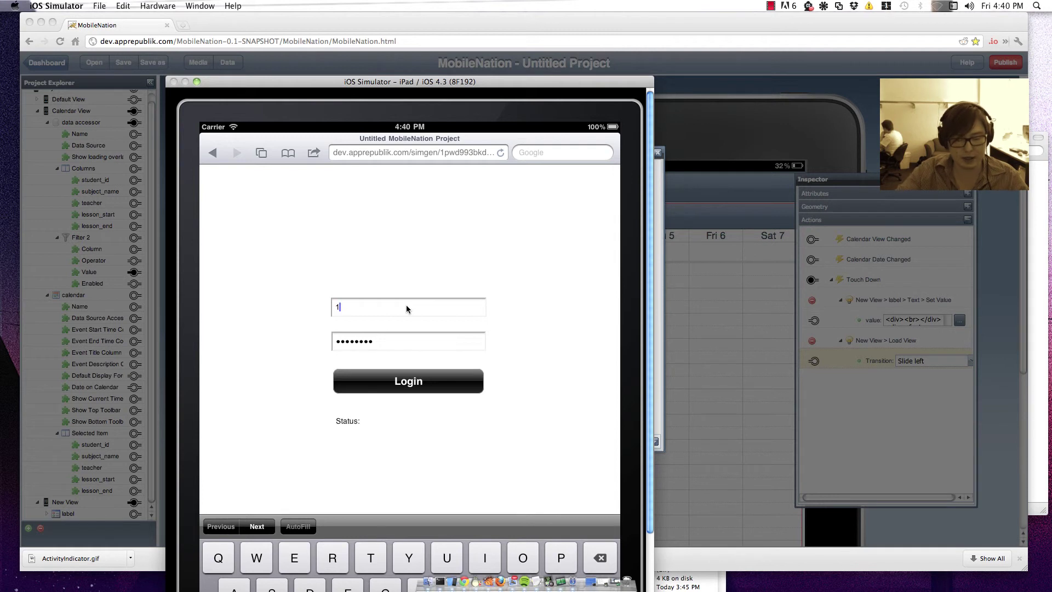
key(Tab)
key(BackSpace)
key(BackSpace)
key(BackSpace)
key(BackSpace)
key(BackSpace)
key(BackSpace)
key(BackSpace)
key(BackSpace)
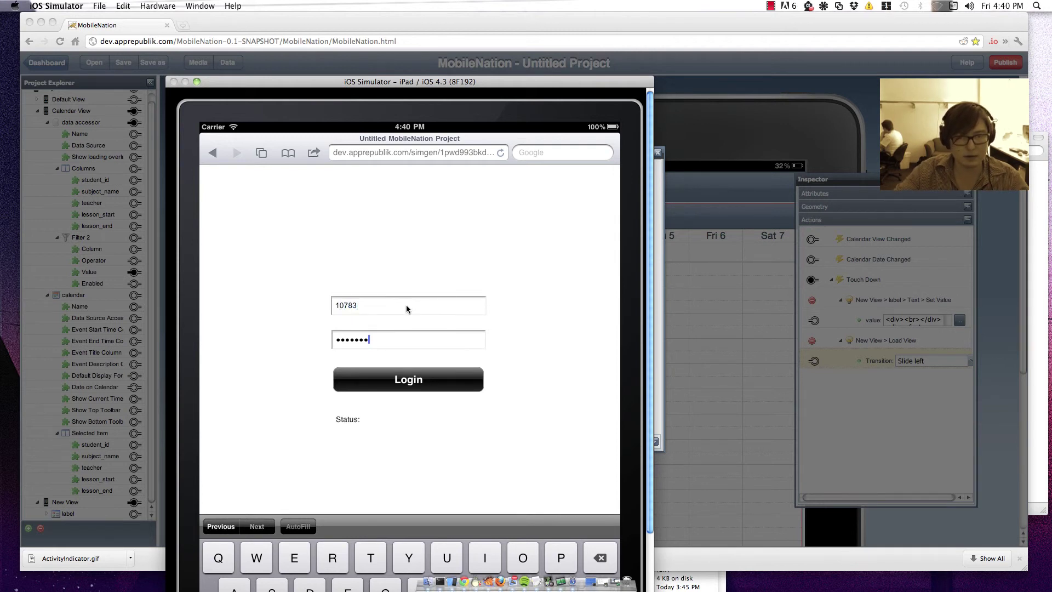
text(s********2)
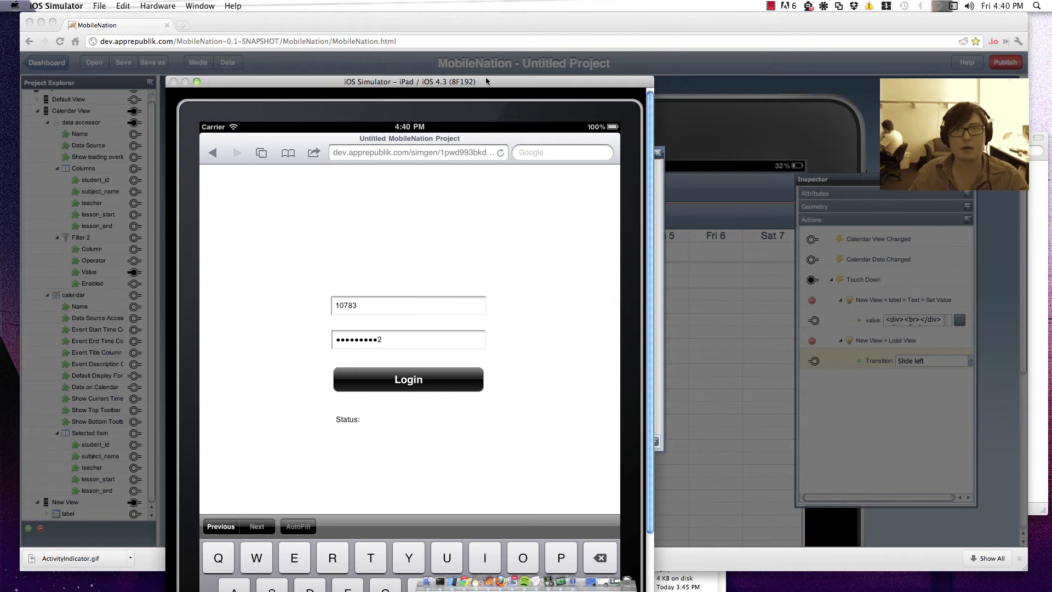
drag(486, 81, 480, 18)
scroll(603, 291, down, 3)
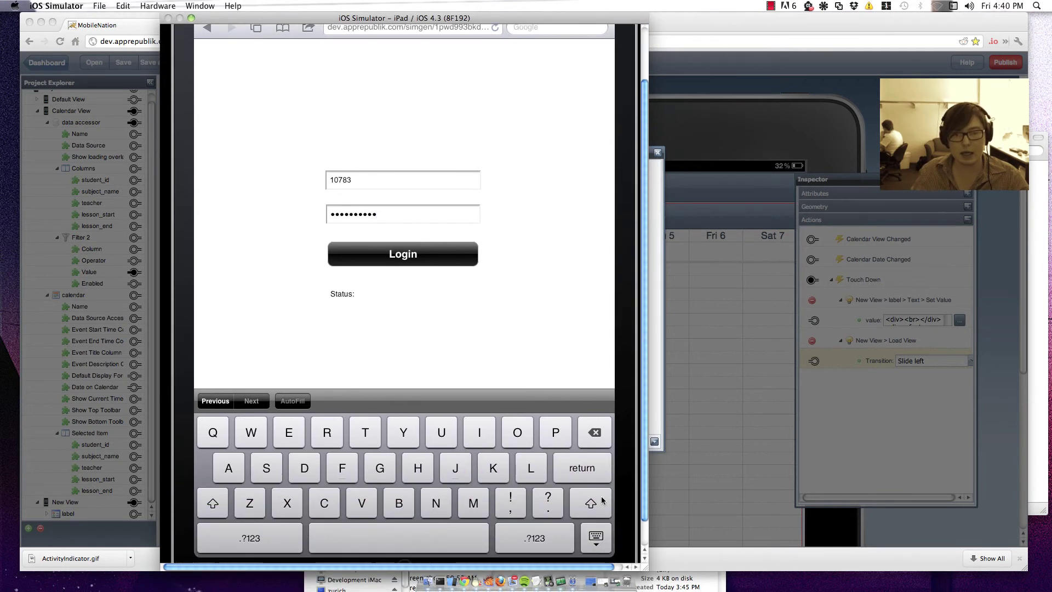
click(596, 538)
click(415, 256)
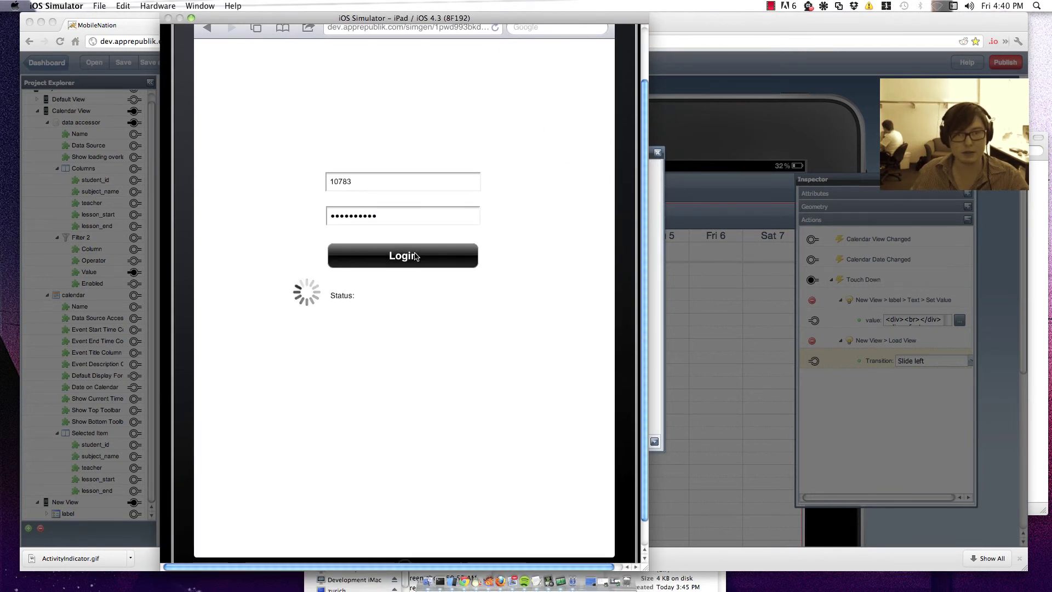
Step: Retype the correct password and log in again to reach the weekly Calendar
click(388, 214)
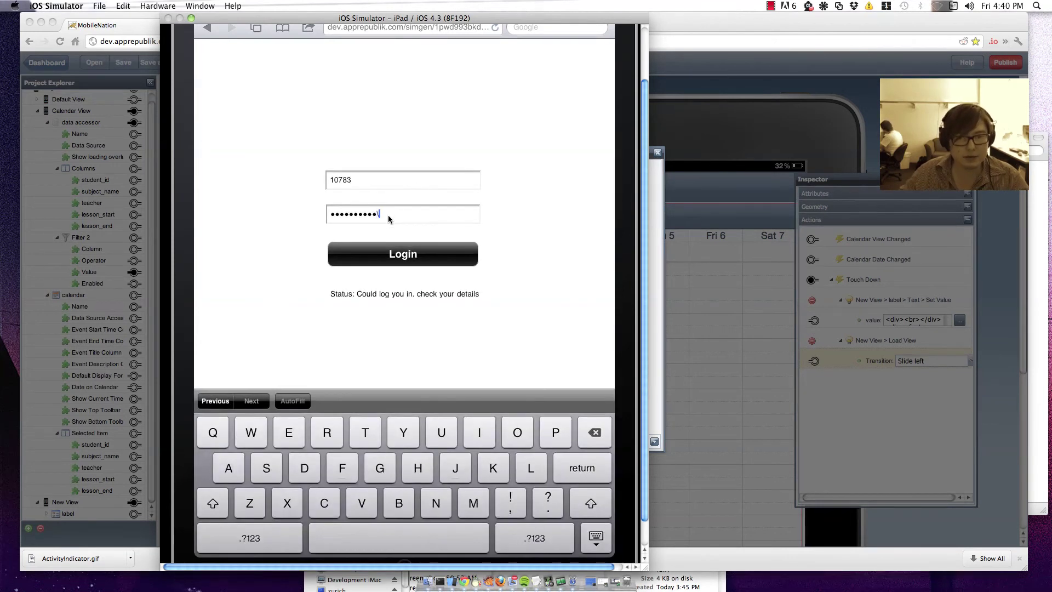
key(BackSpace)
key(BackSpace)
key(BackSpace)
key(BackSpace)
key(BackSpace)
key(BackSpace)
key(BackSpace)
key(BackSpace)
key(BackSpace)
key(BackSpace)
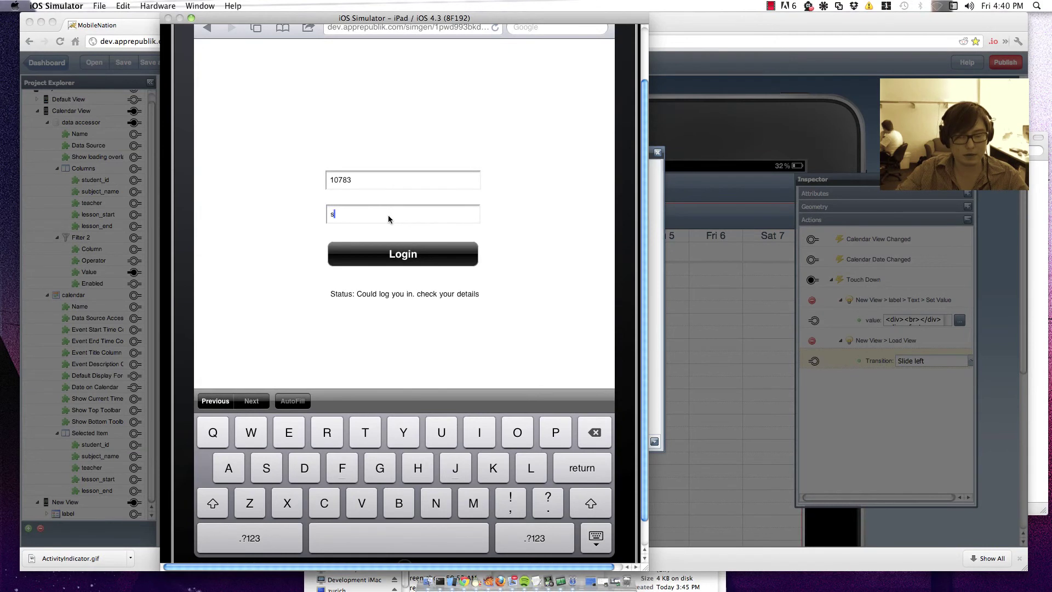
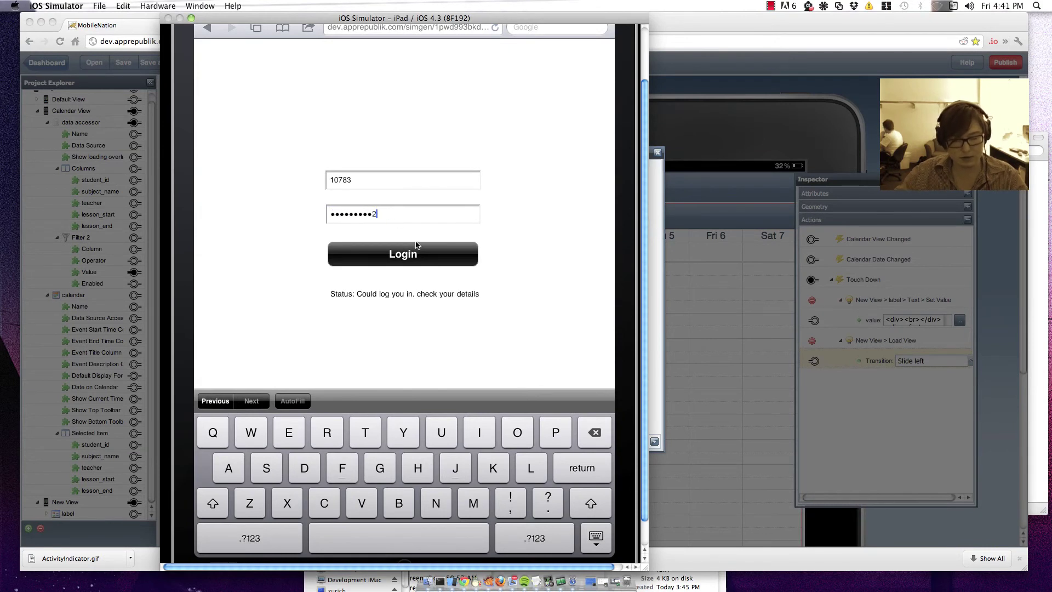
click(419, 250)
click(595, 536)
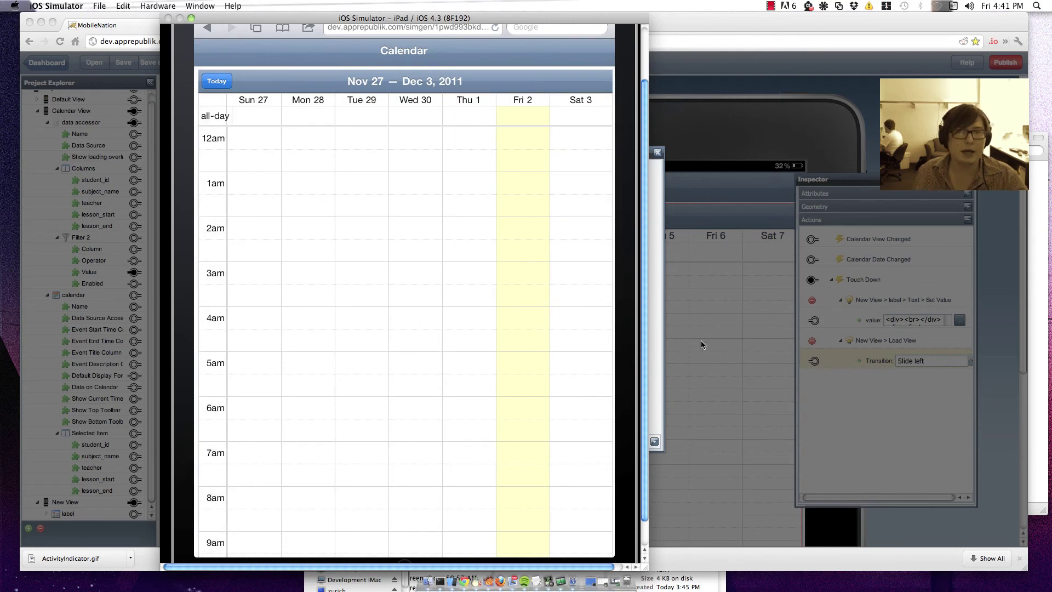
Step: Swipe the calendar forward to Jan 29 – Feb 4, 2012 and open the English 2CD lesson
scroll(541, 245, right, 10)
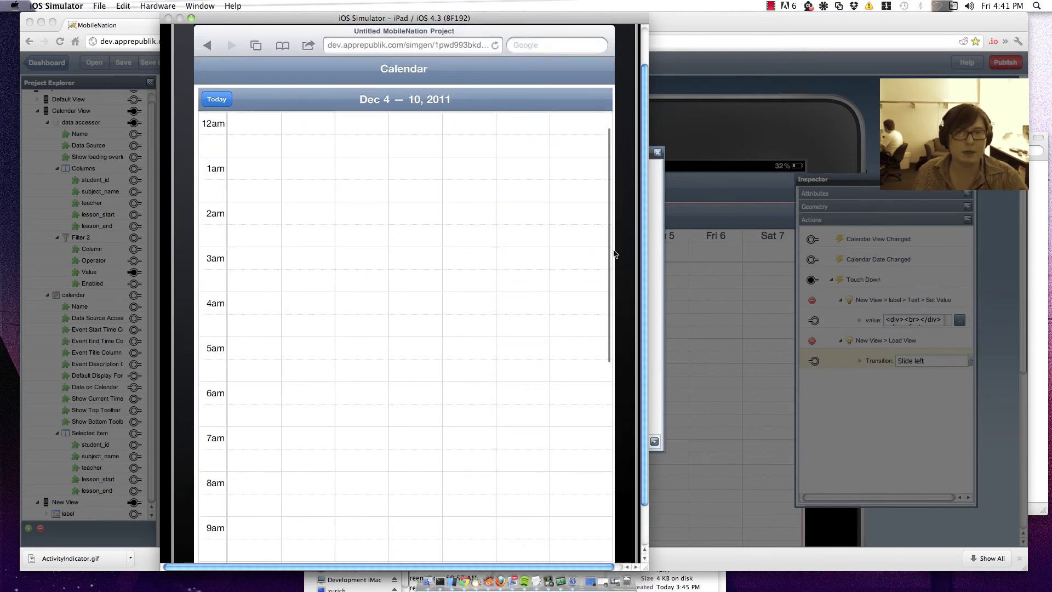
scroll(275, 235, right, 8)
scroll(275, 235, down, 3)
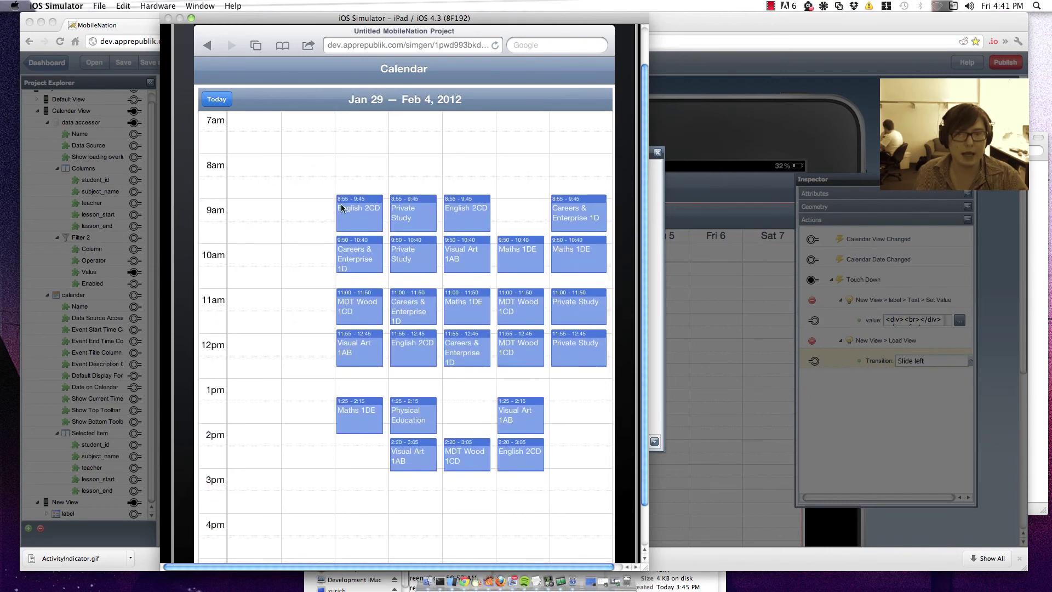
click(359, 210)
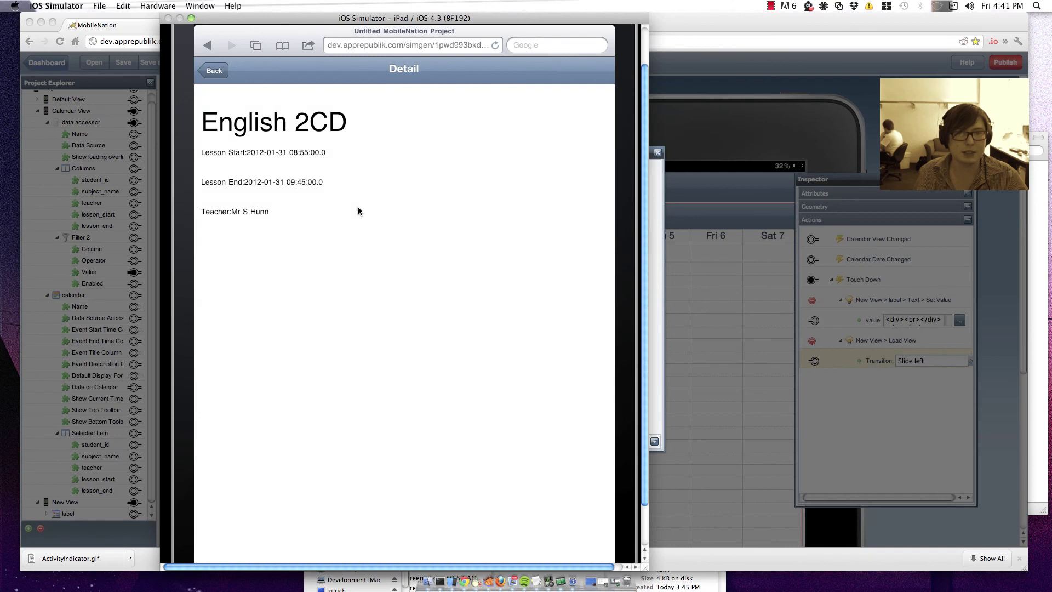